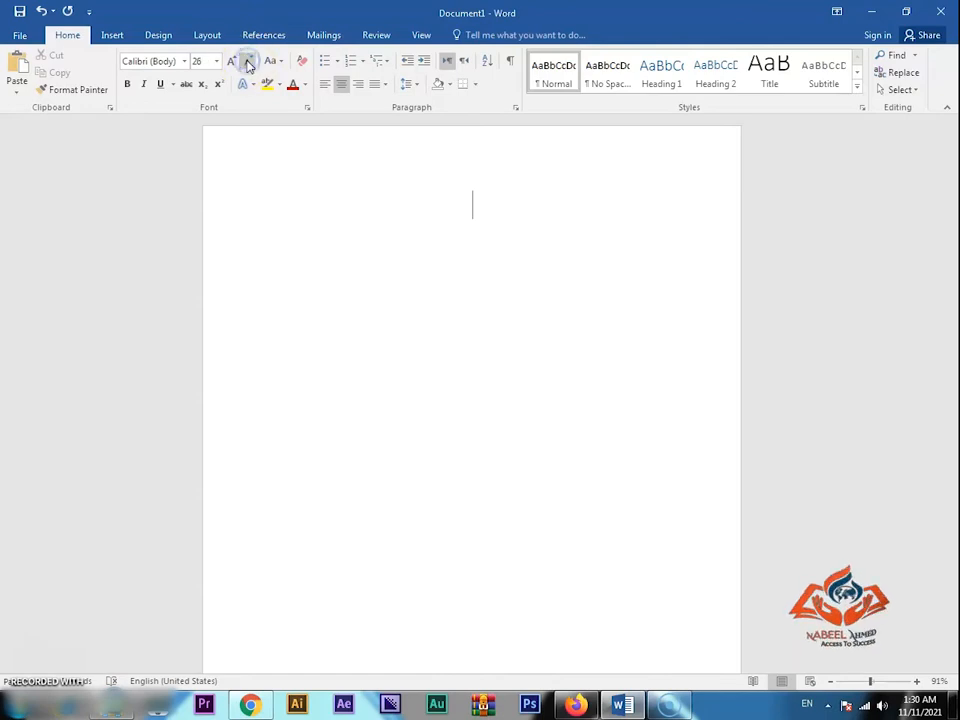
Enter the heading "QUESTION 1" at the top of the page and start a new line below it
left_click(478, 256)
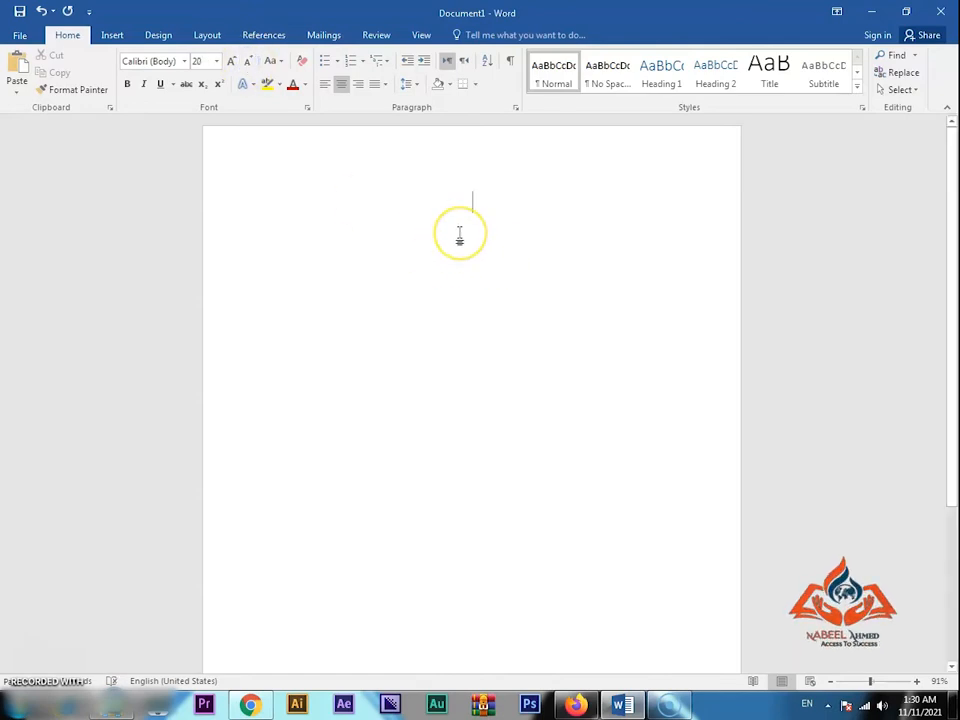
type("Q")
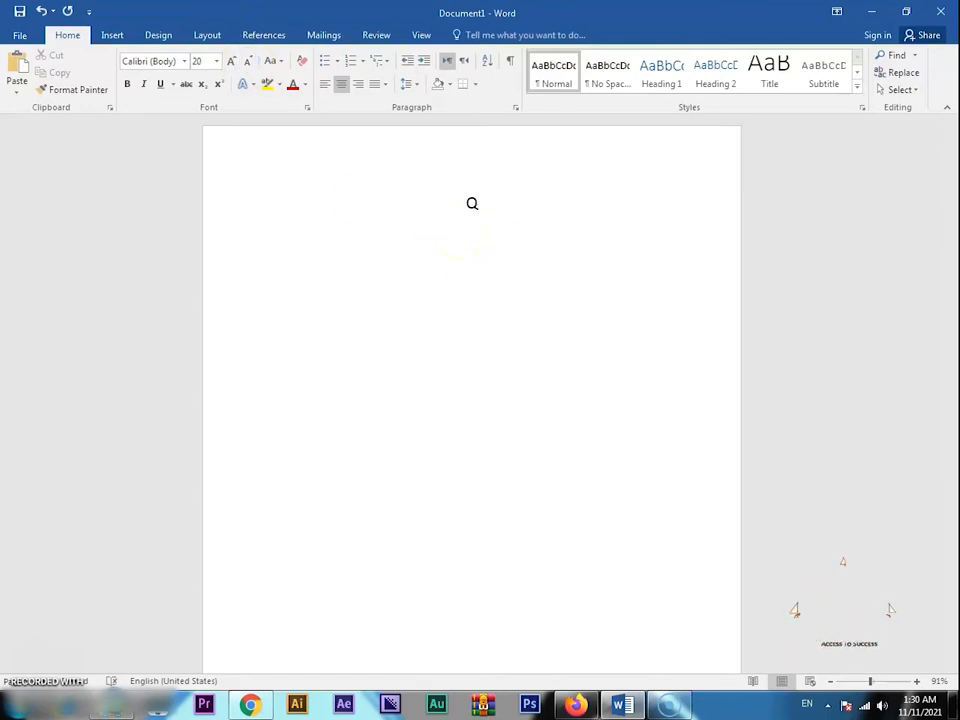
type("UES")
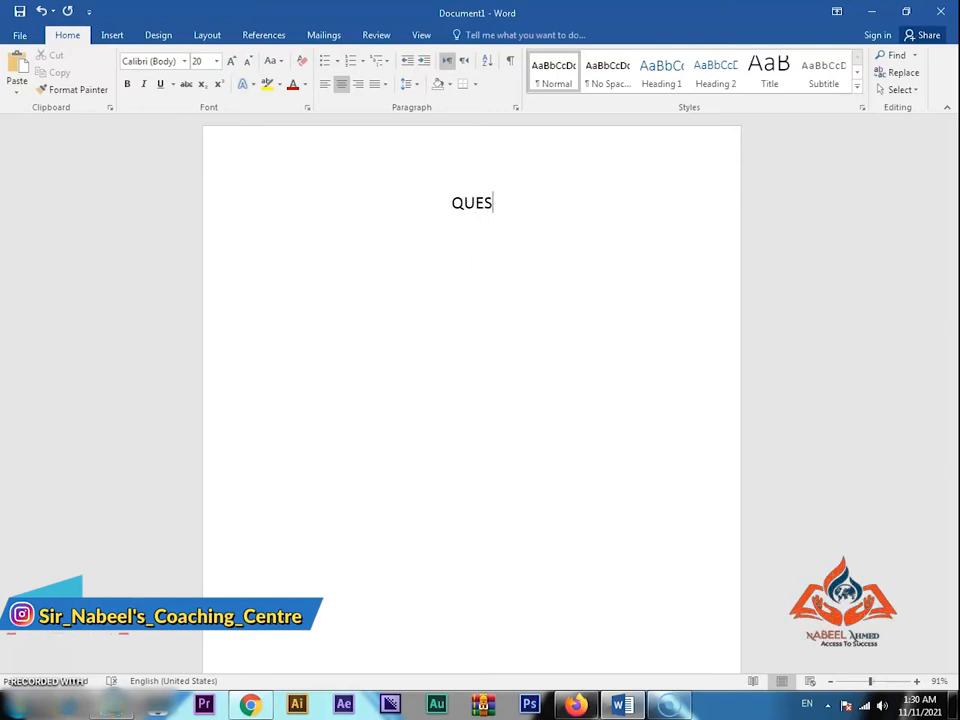
type("TION")
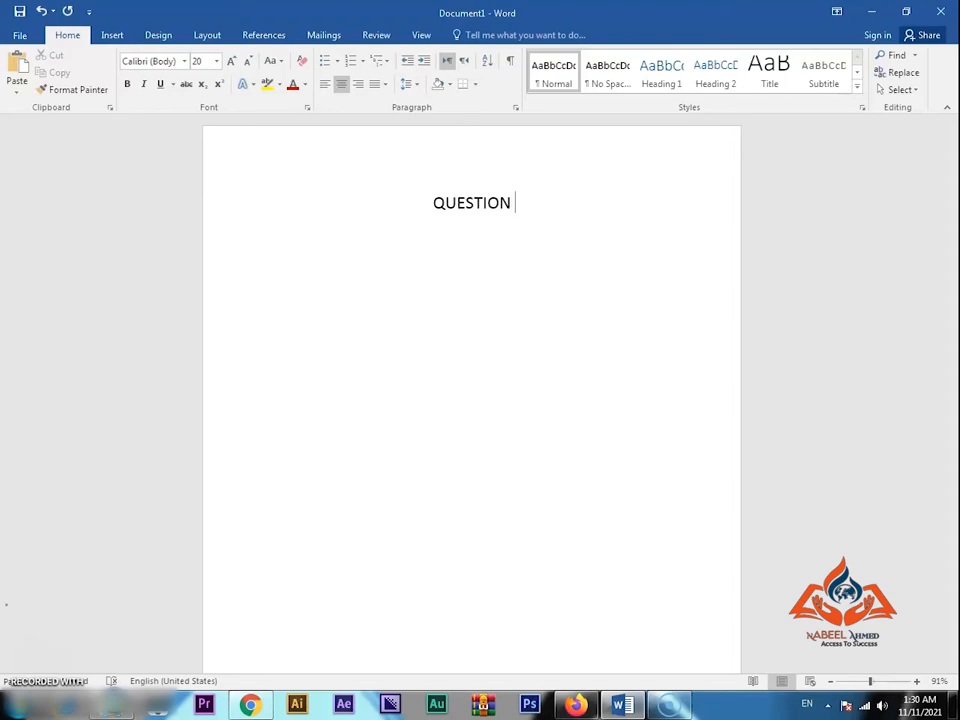
type(" 1")
key("Return")
left_click(533, 222)
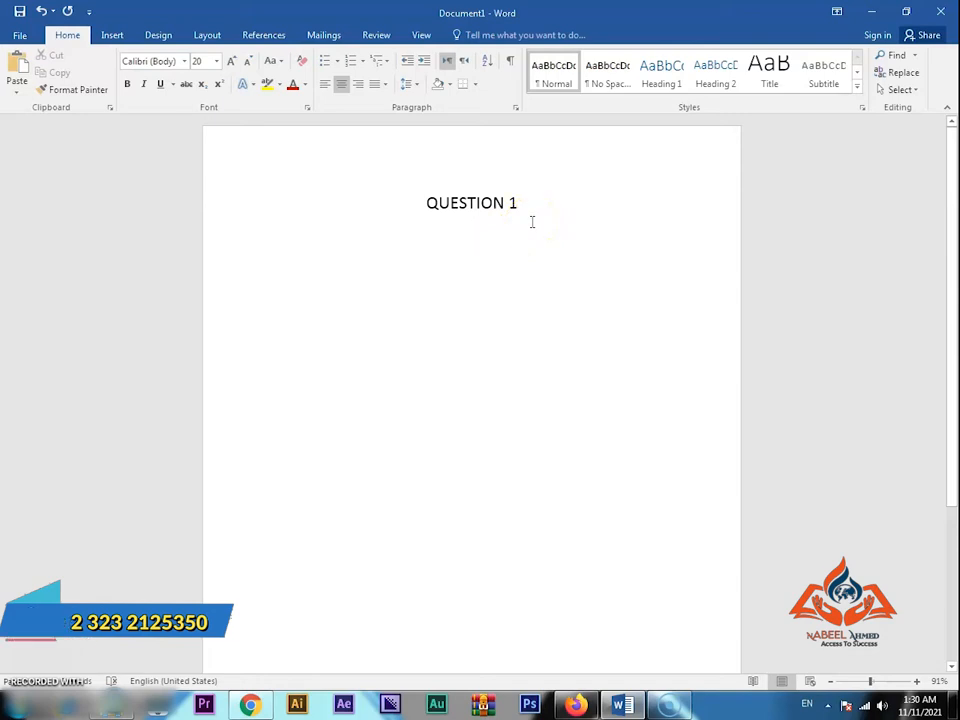
key("Return")
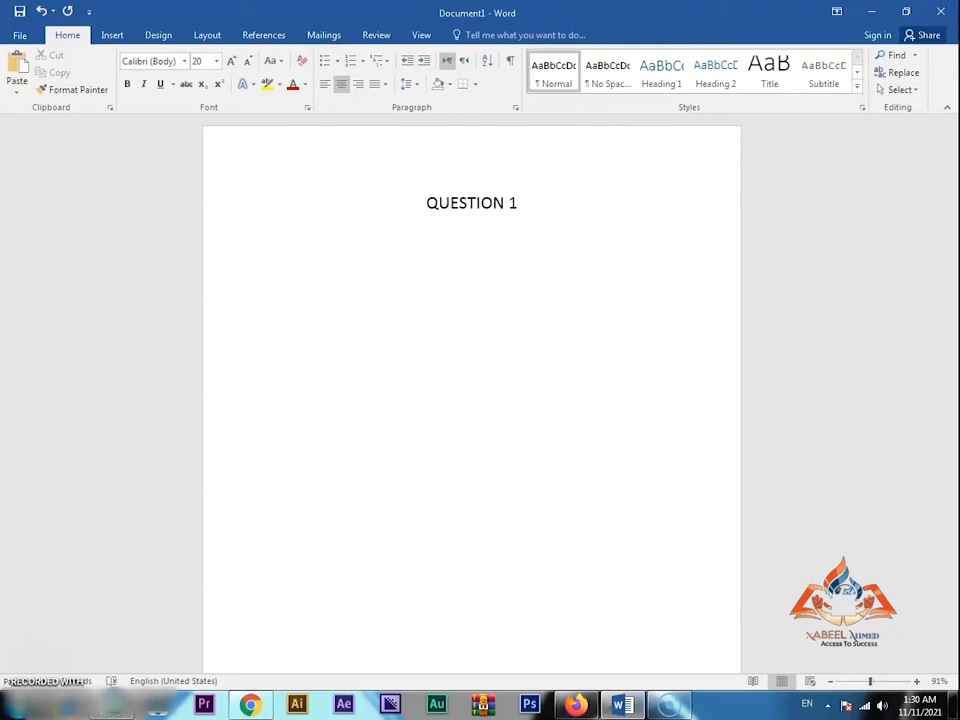
Write the sentence "Express the given complex number in the form" below the heading
type("Ex")
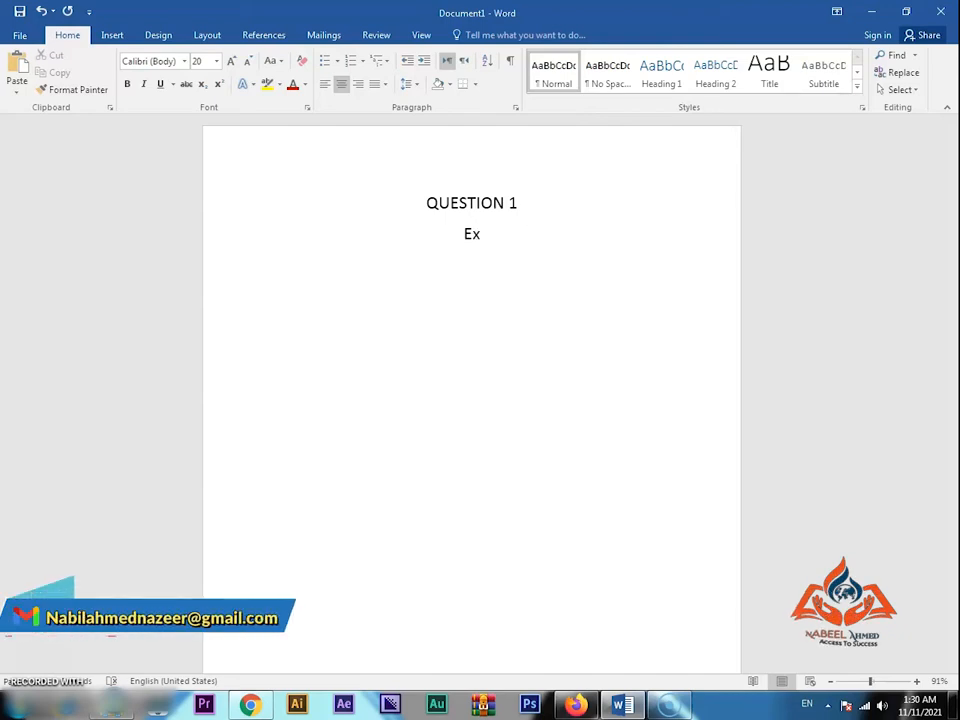
type("pe")
type("e")
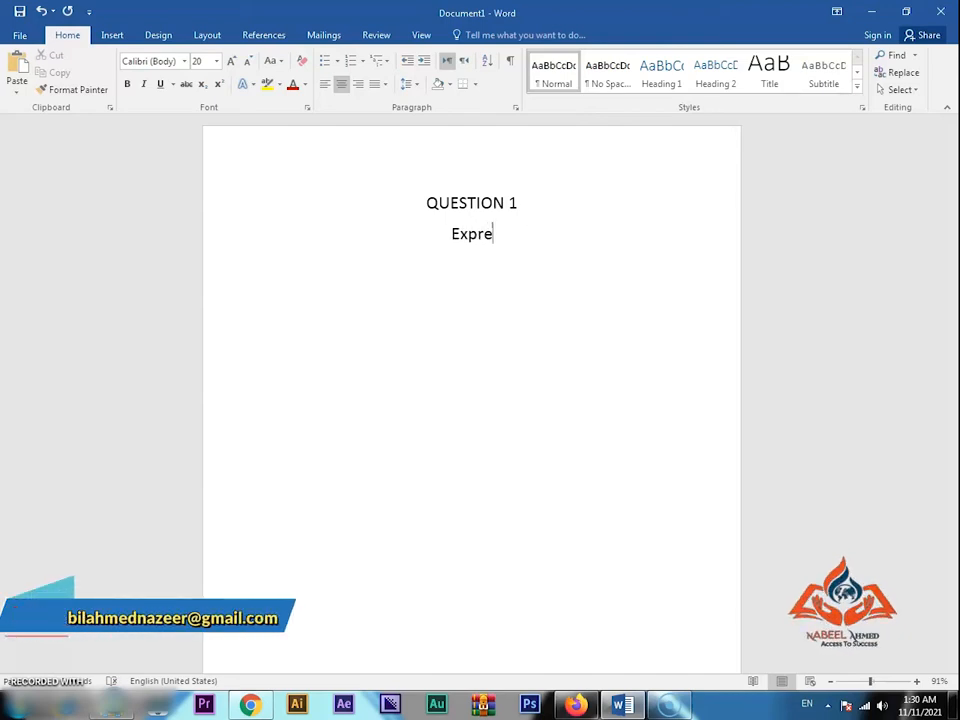
type("ss t")
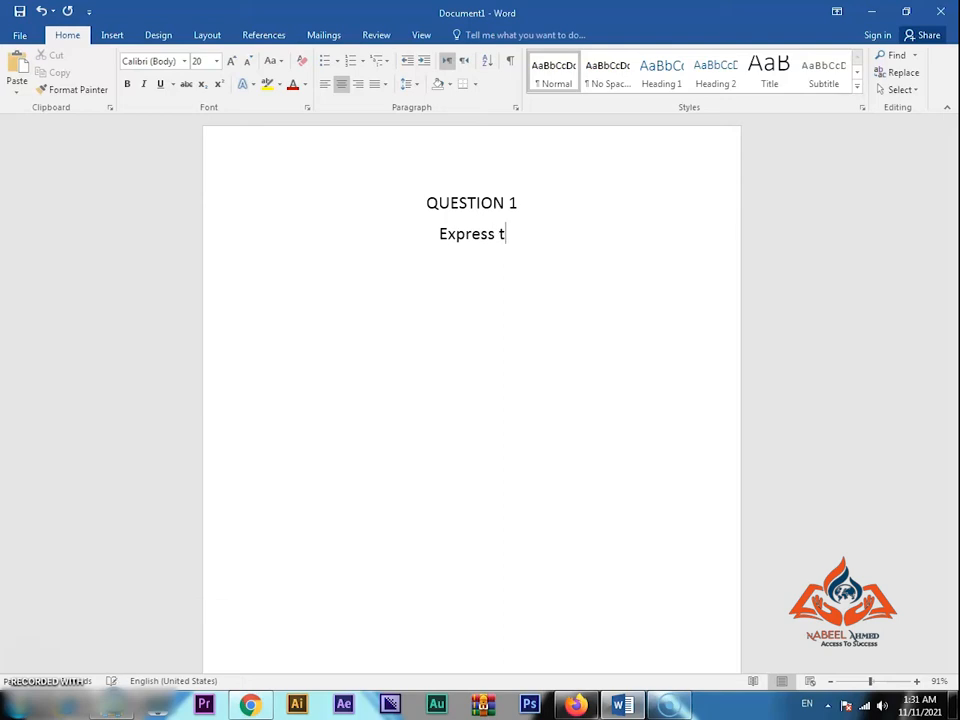
type("he")
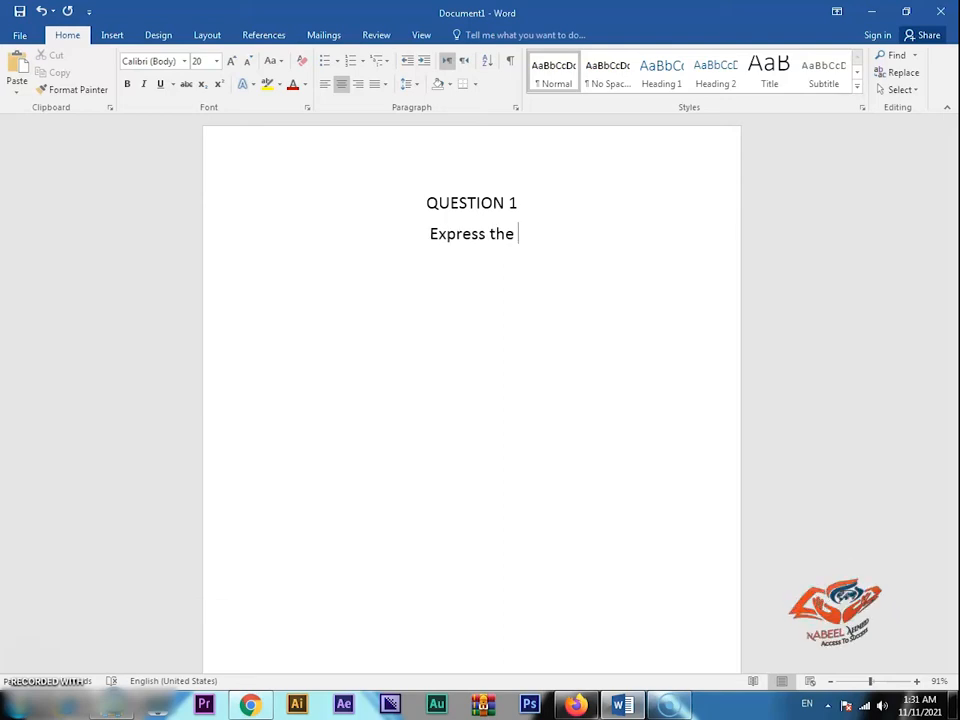
type(" give")
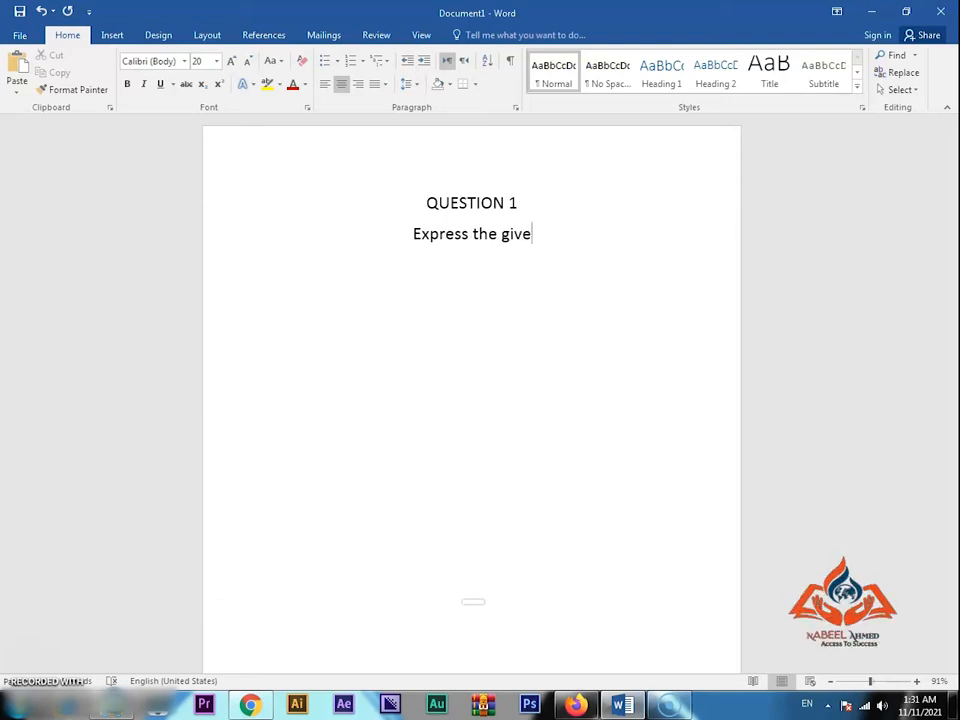
type("n co")
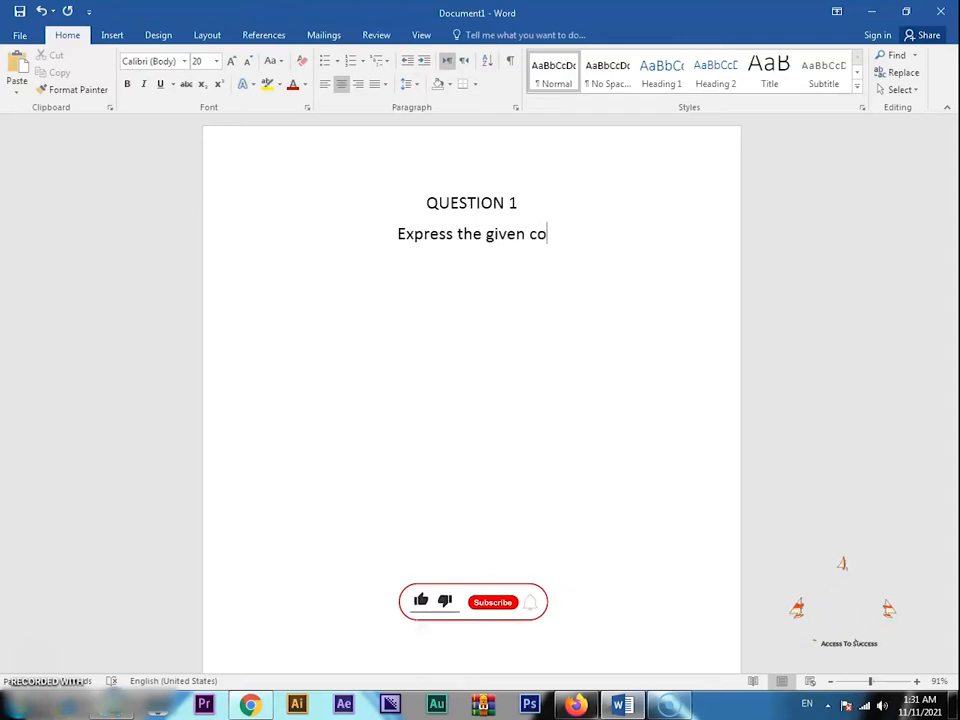
type("mple")
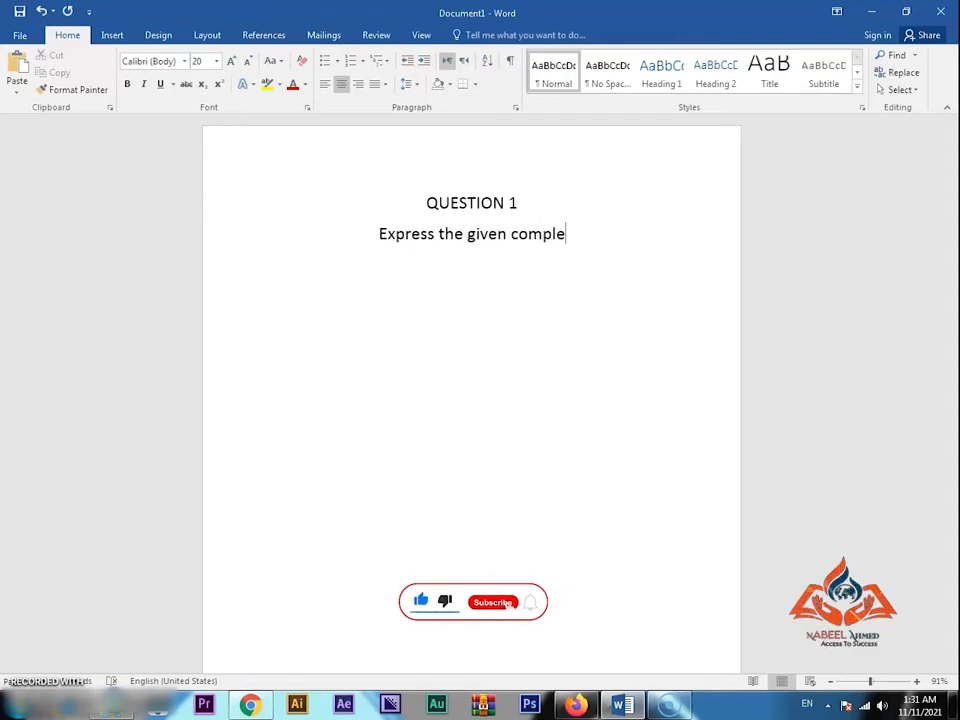
type("sx ")
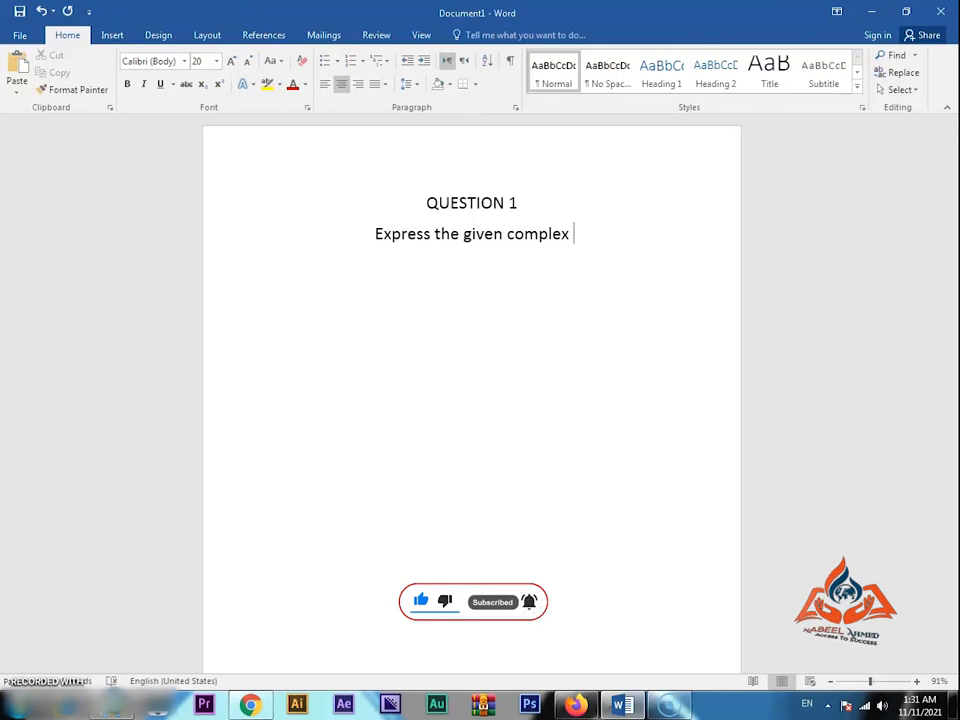
type("ni")
key("BackSpace")
type("o")
key("BackSpace")
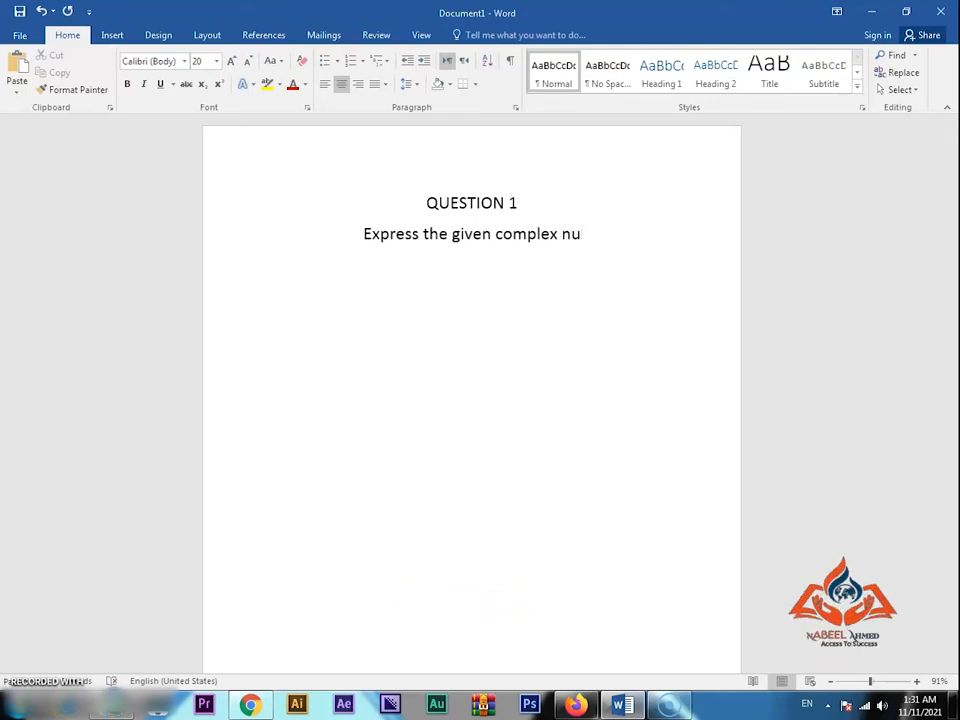
type("umber")
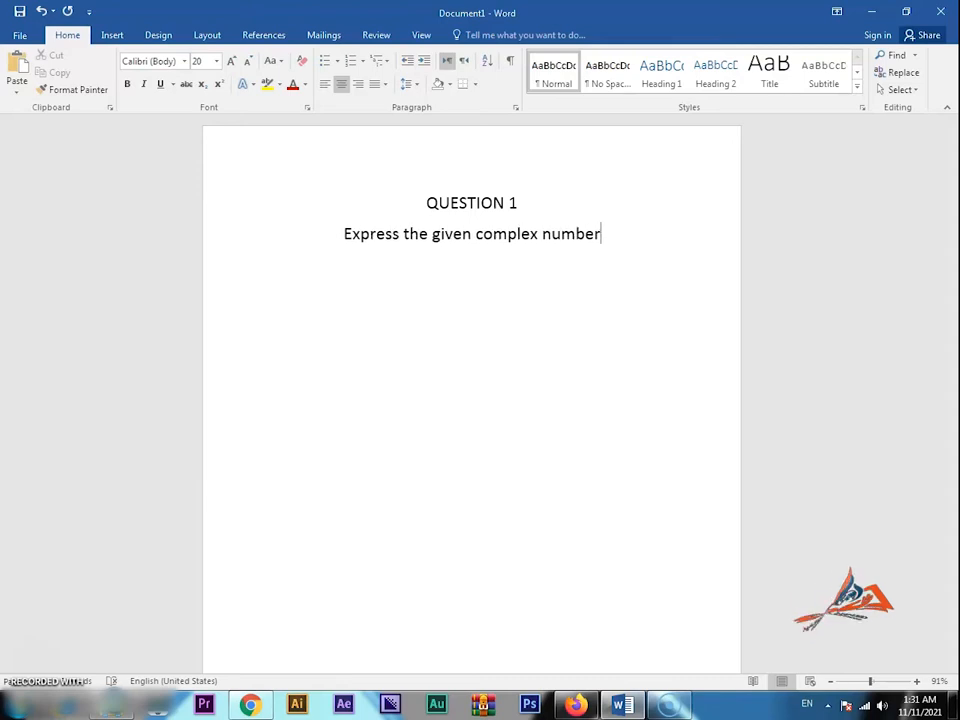
type(" in")
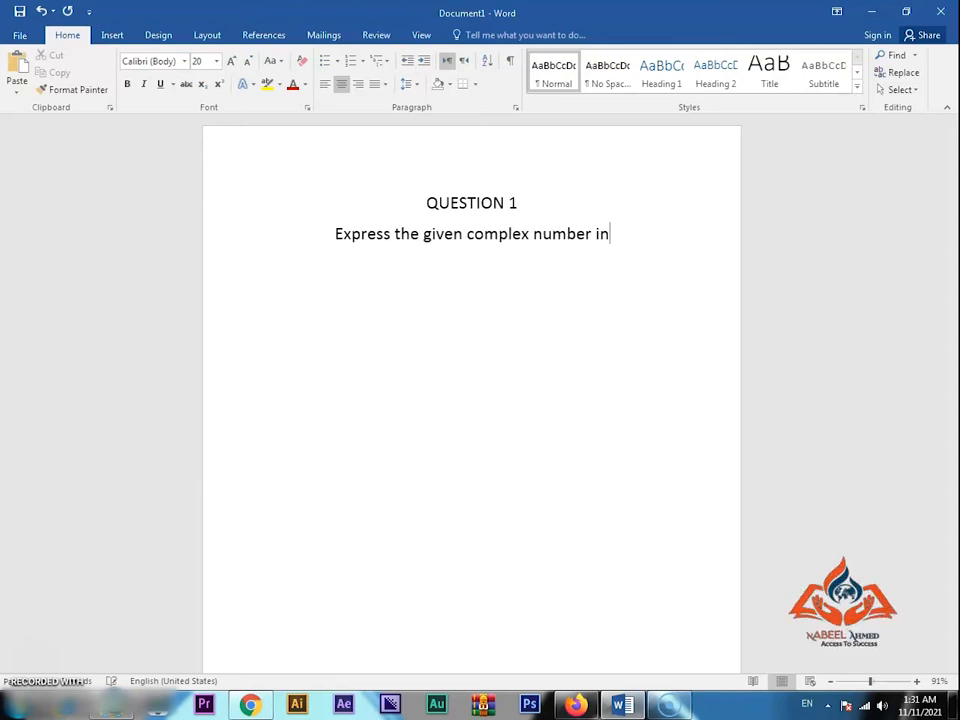
type(" the ")
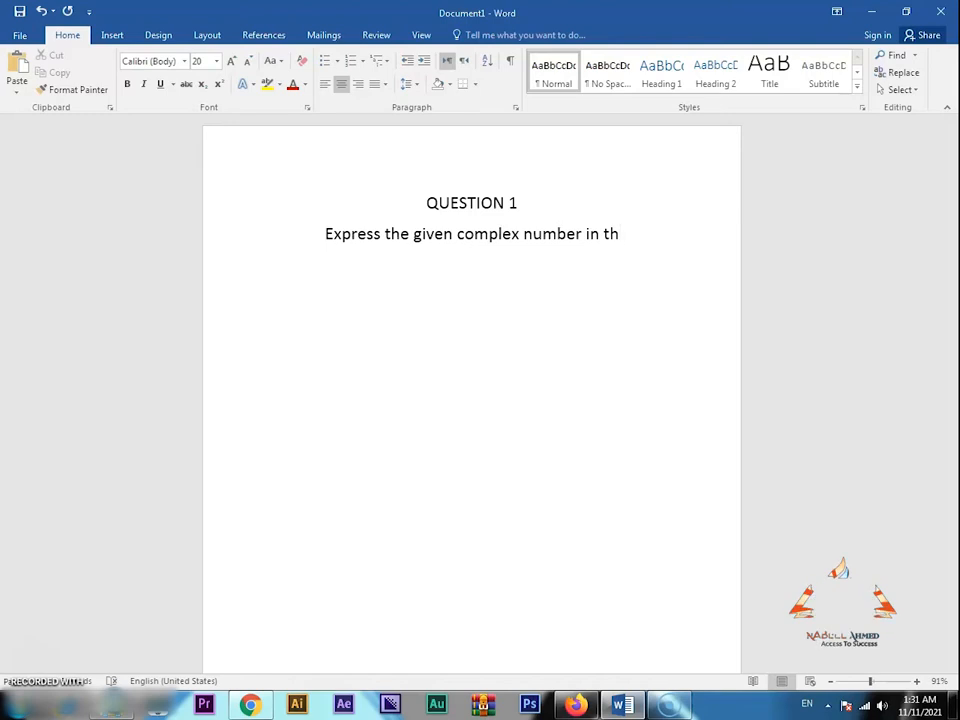
type("form")
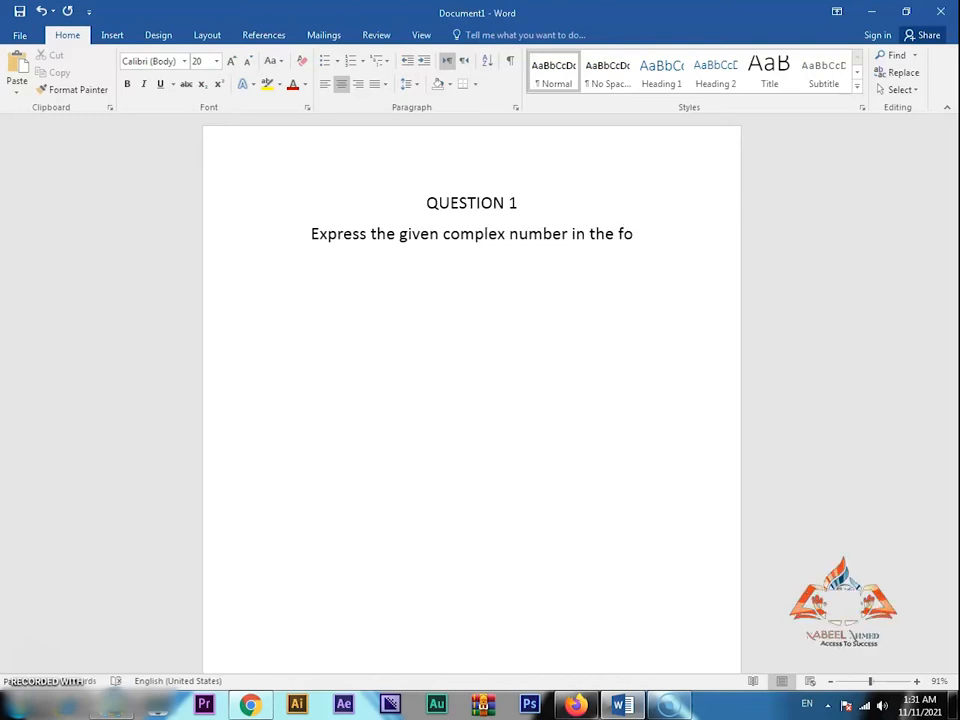
type(" a")
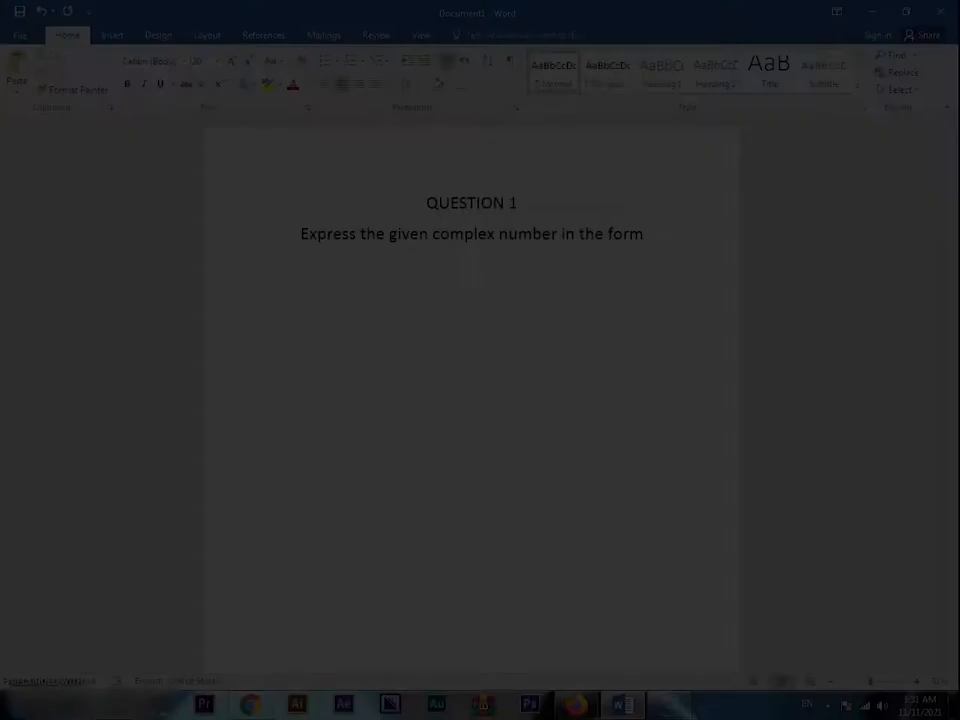
type("a")
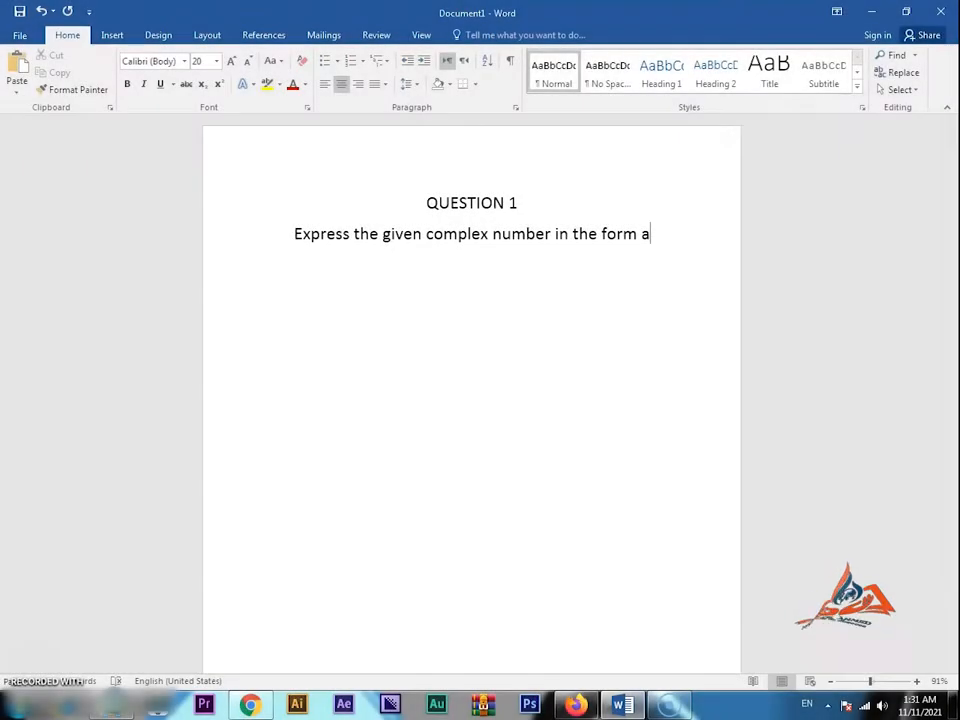
key("BackSpace")
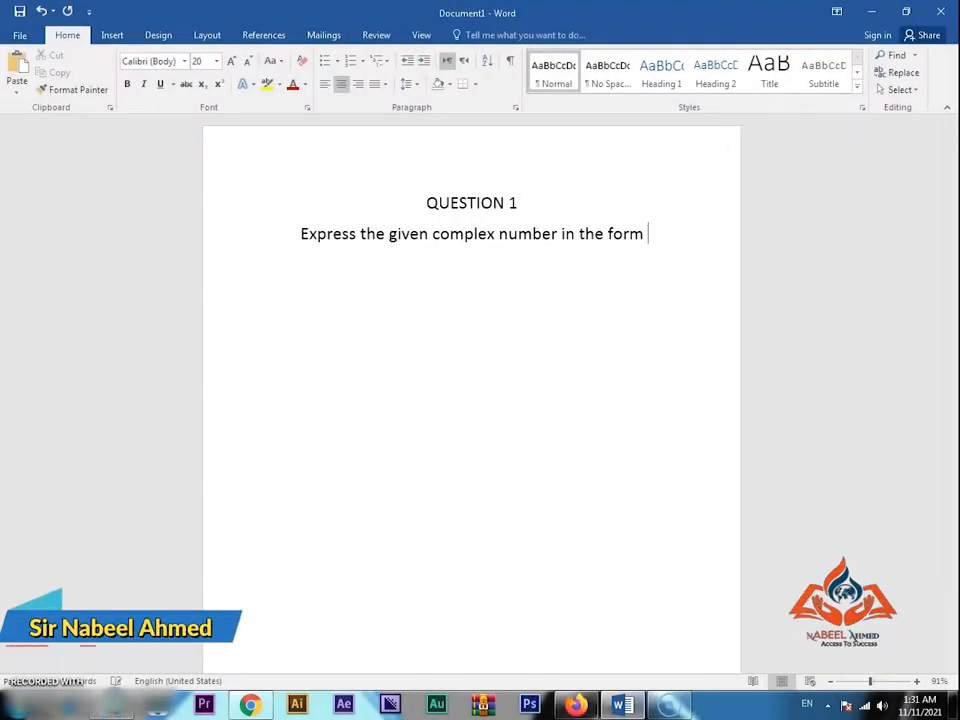
Add a new line reading "A+ib:" below the question sentence
key("Return")
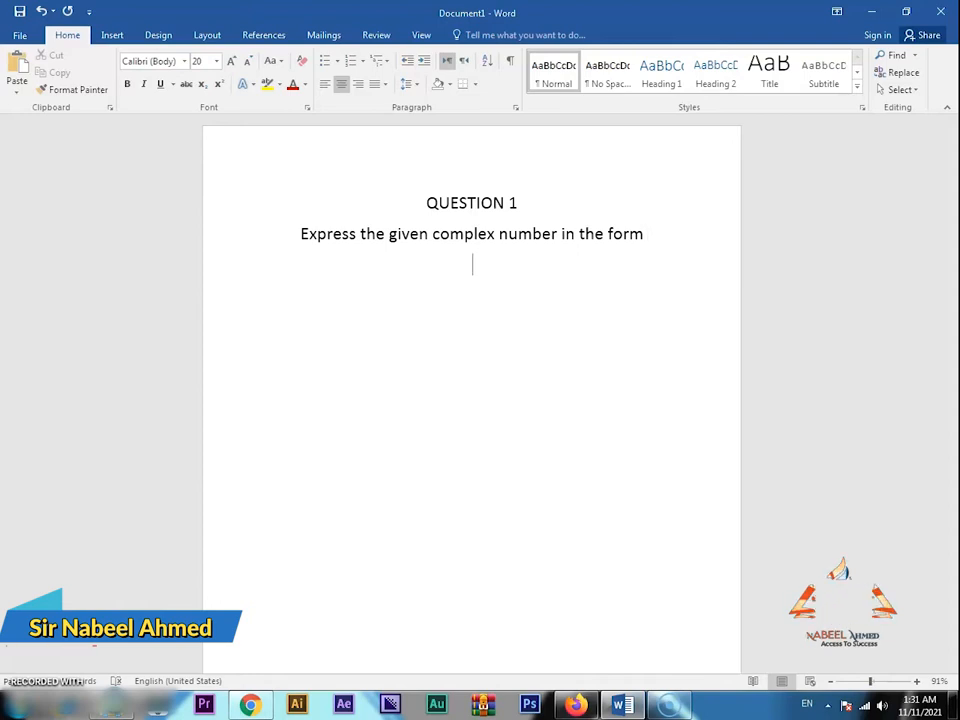
type("a")
key("BackSpace")
type("A+")
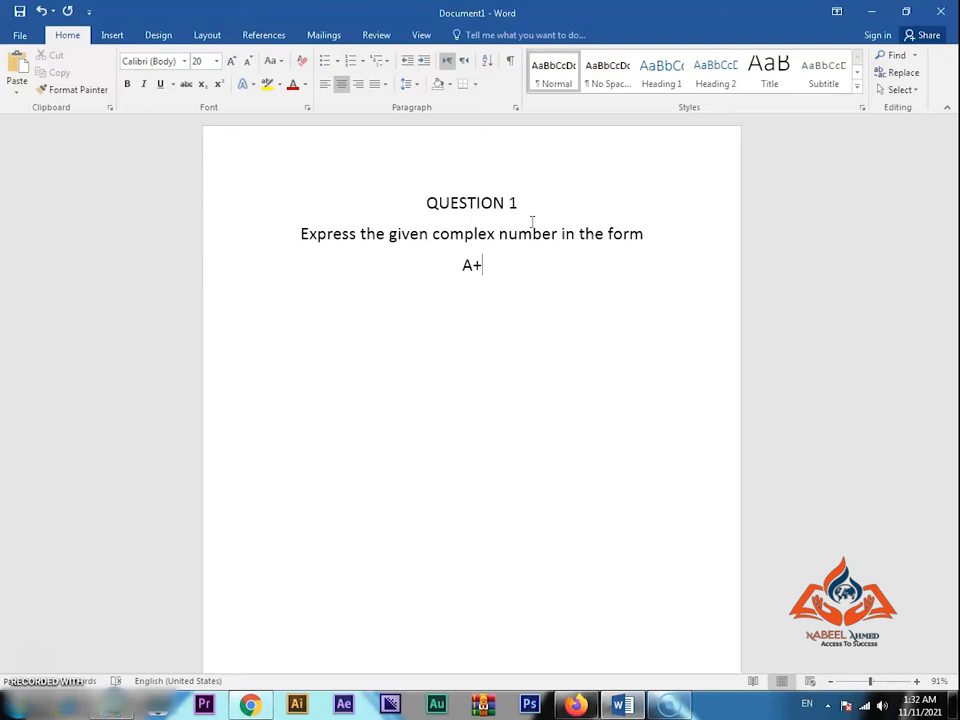
type("ib:")
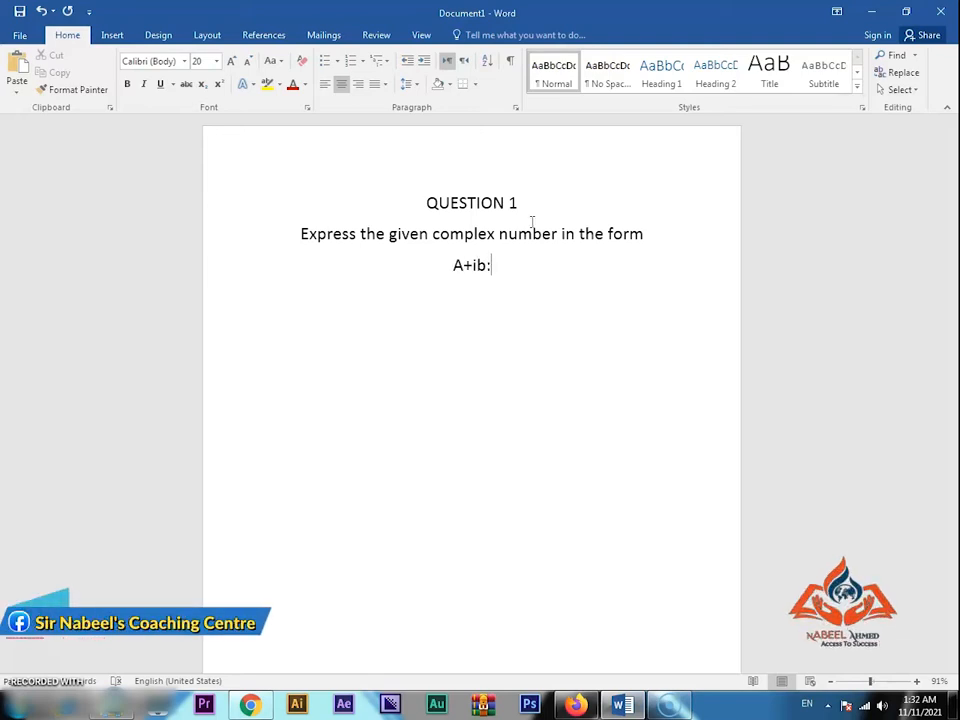
Insert a new equation after "A+ib:" and add an empty pair of round brackets to it
left_click(158, 36)
left_click(116, 38)
left_click(888, 56)
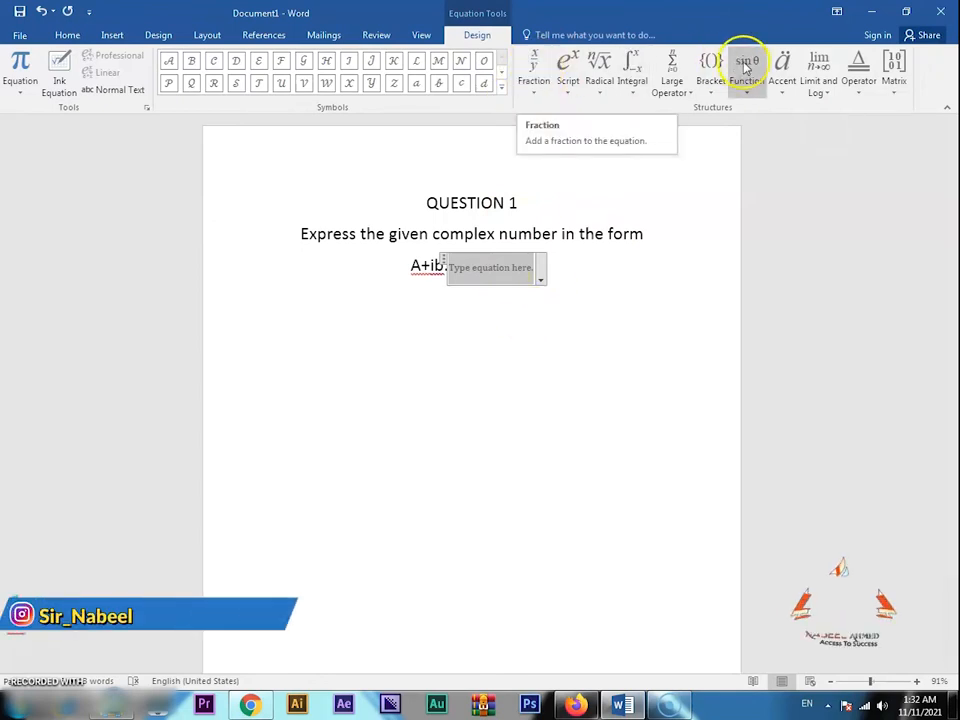
left_click(711, 80)
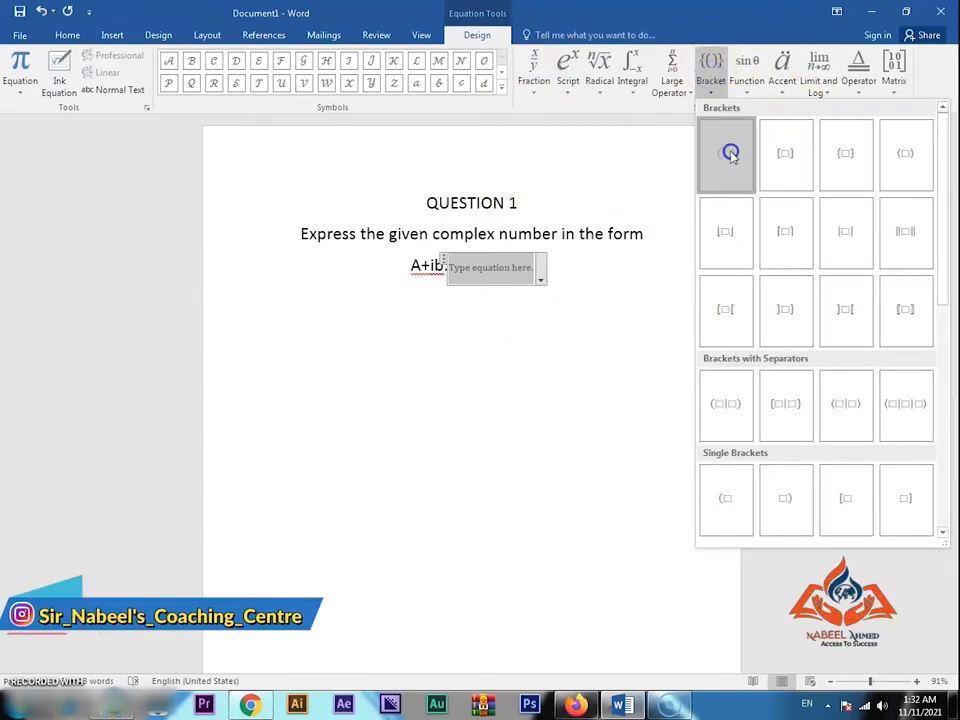
left_click(726, 153)
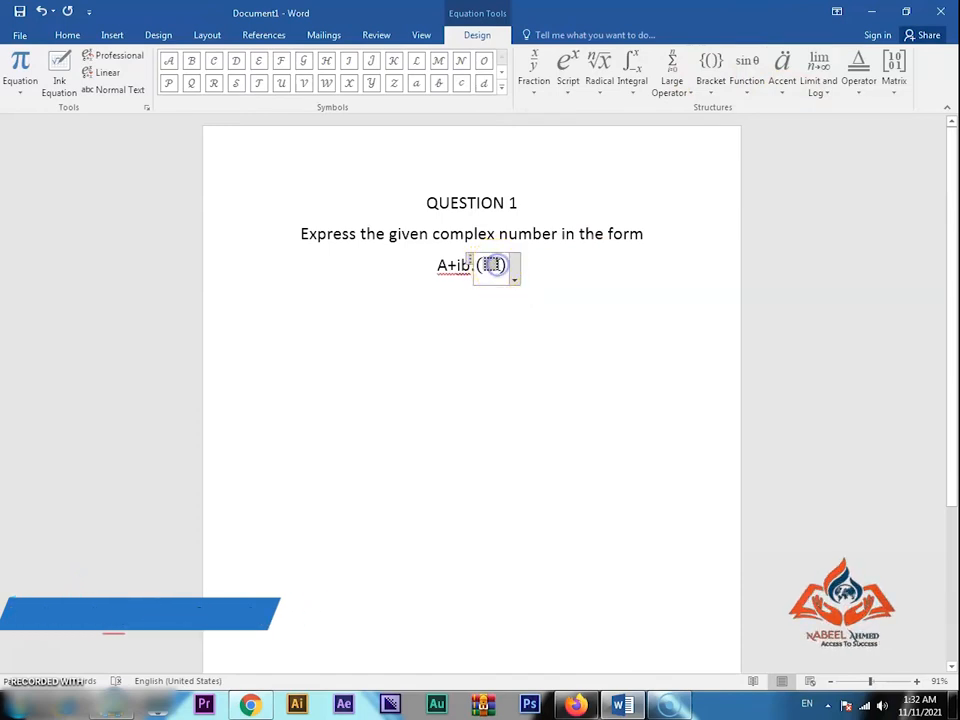
Insert a stacked fraction inside the brackets with numerator 1 and denominator 5
left_click(537, 76)
left_click(550, 152)
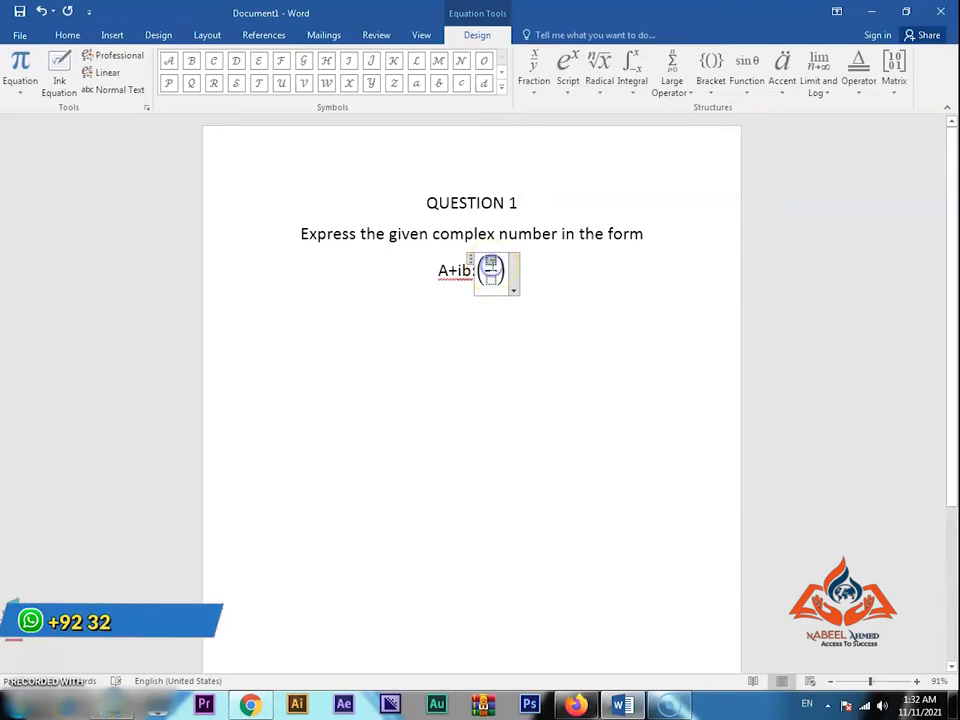
type("1/")
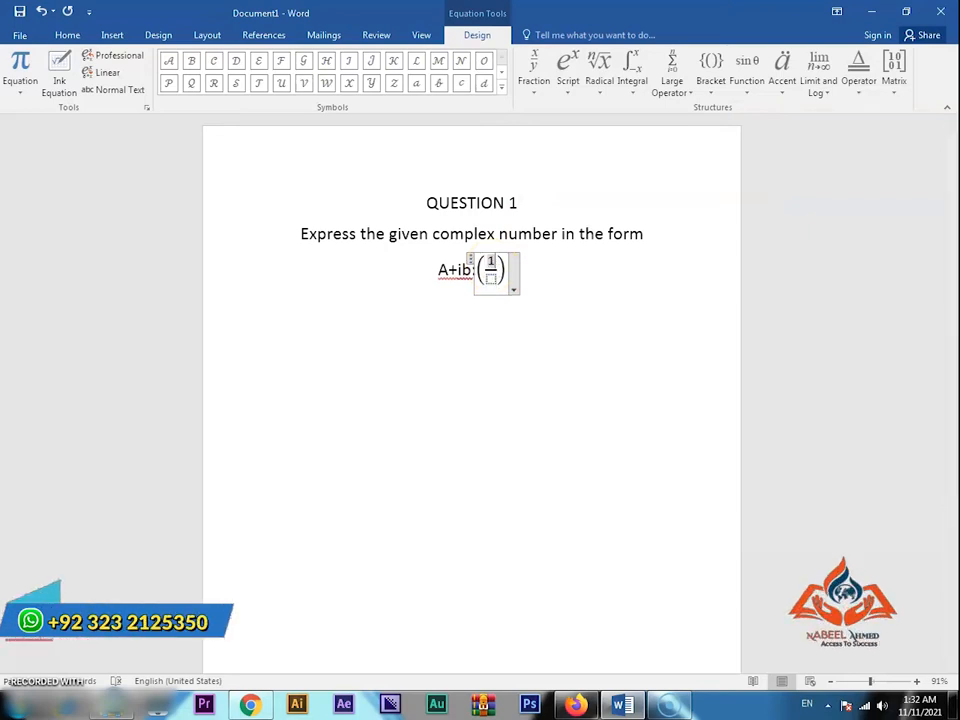
type("5")
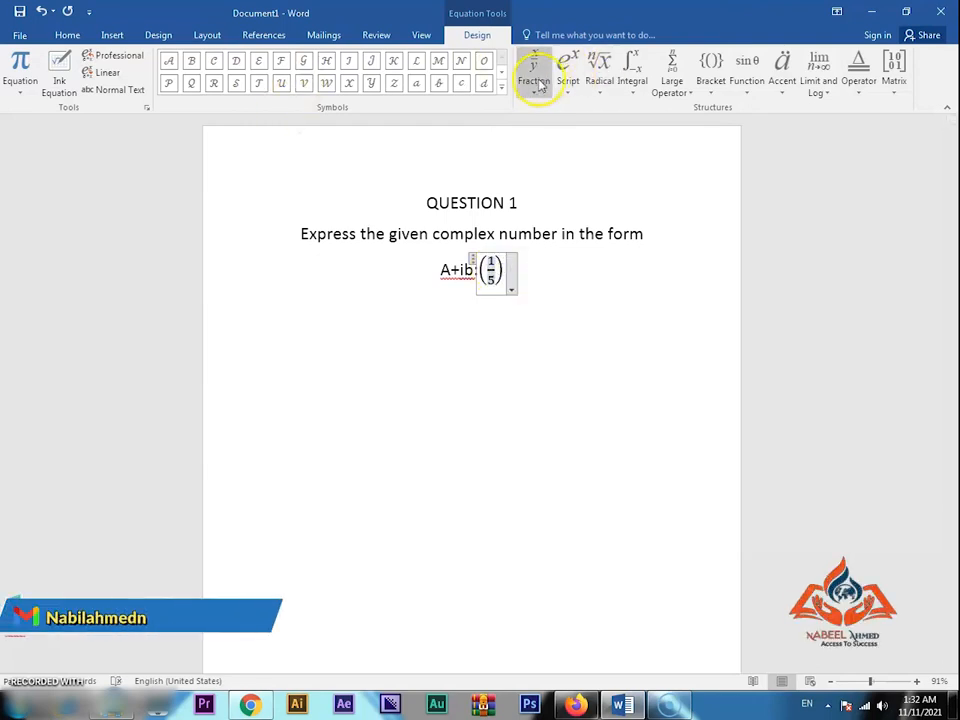
Insert a plus sign from the Basic Math symbols after the 1/5 fraction inside the brackets
left_click(503, 68)
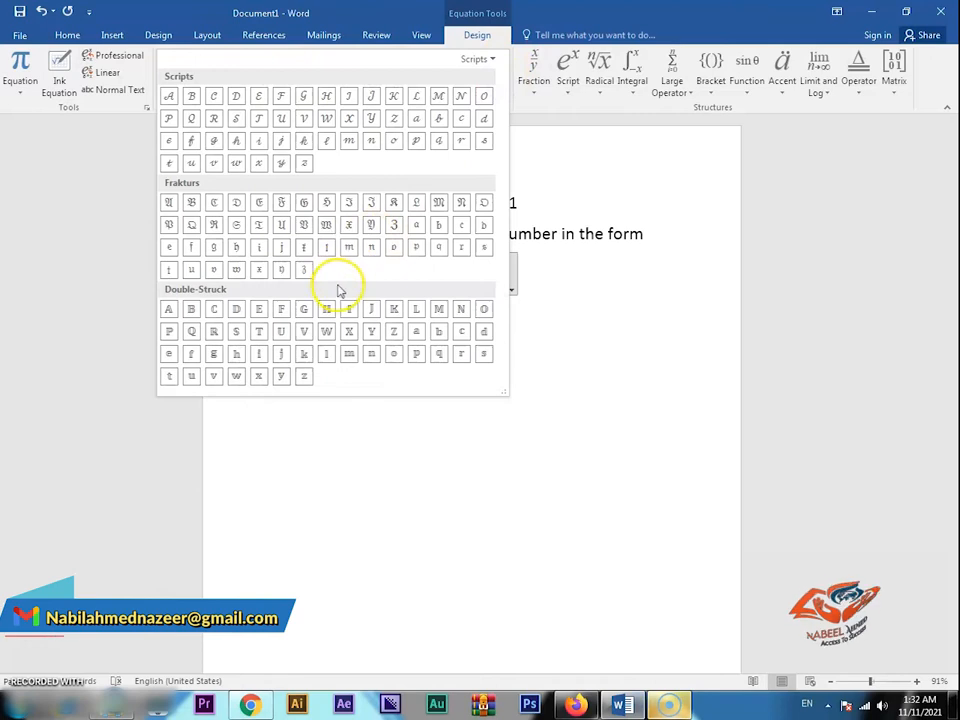
left_click(476, 59)
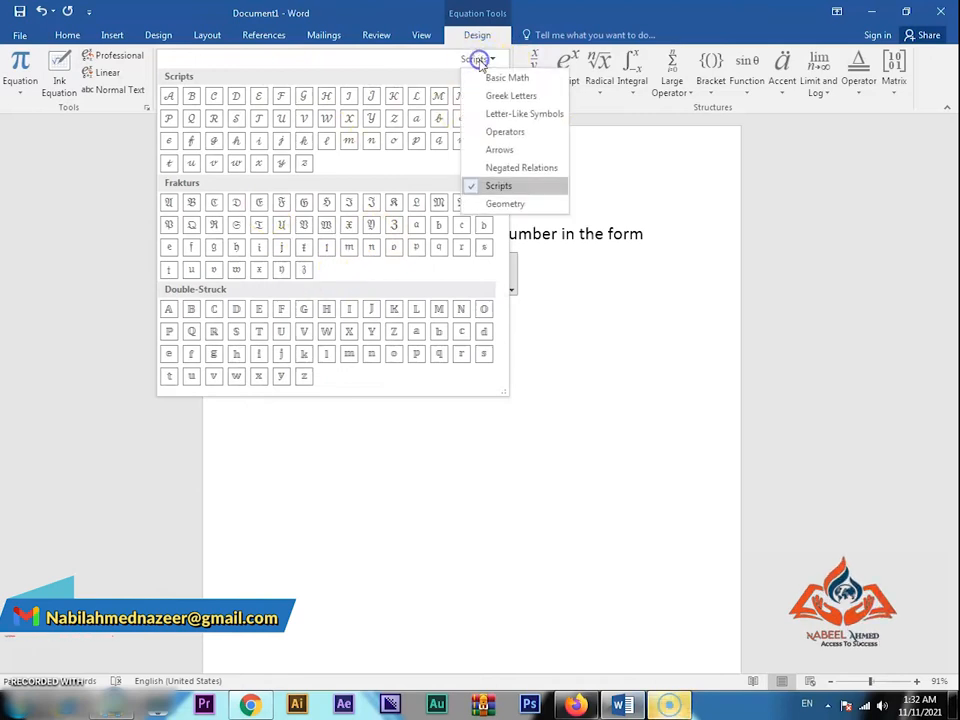
left_click(524, 113)
left_click(497, 60)
left_click(465, 76)
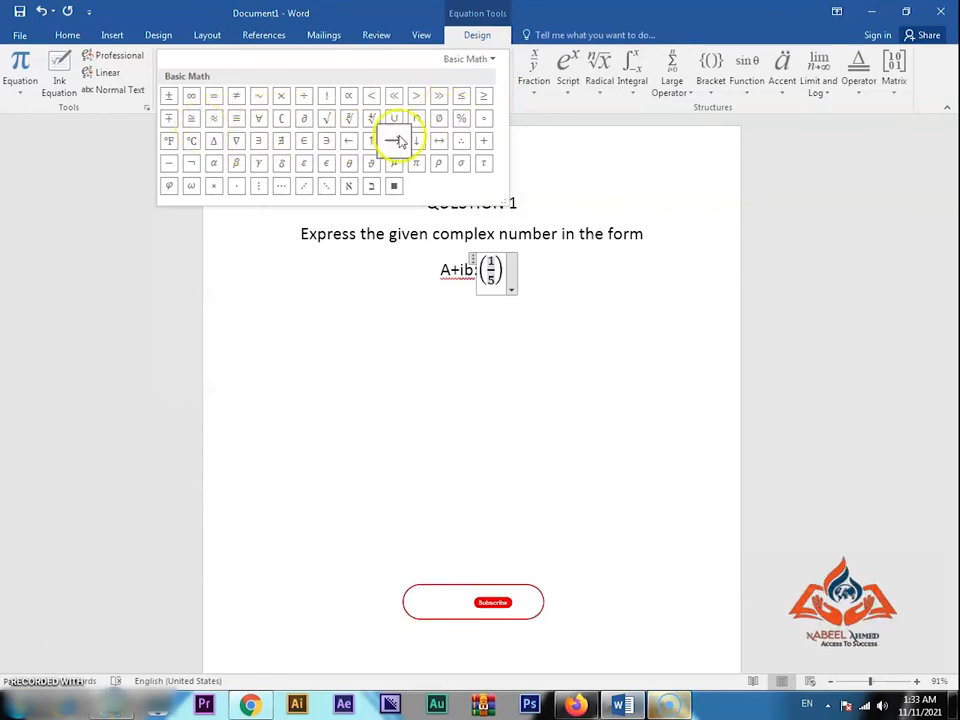
left_click(483, 141)
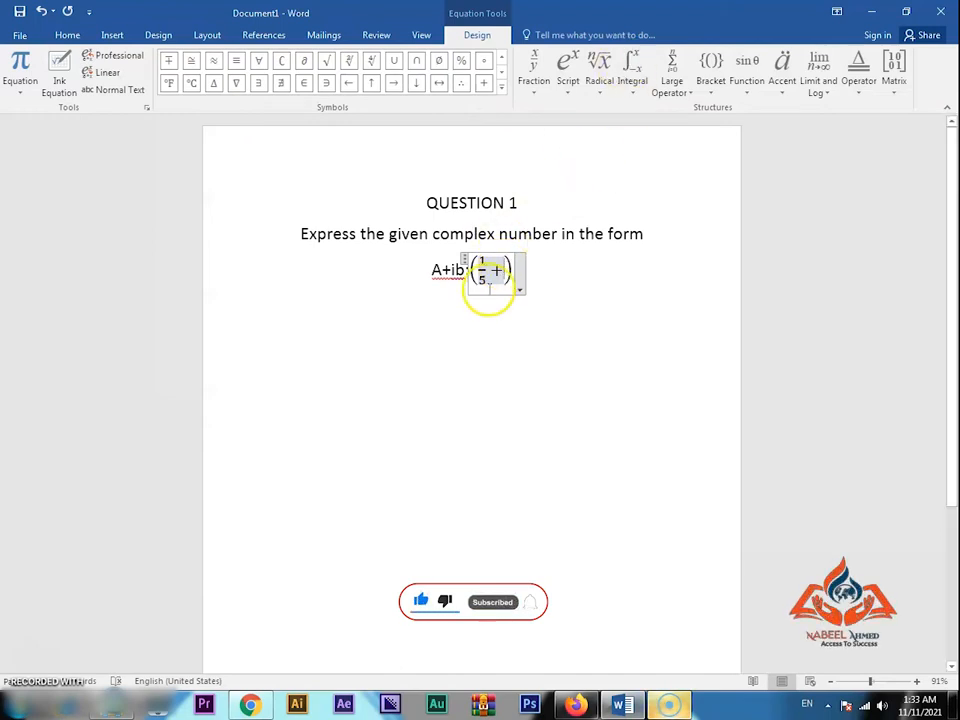
Insert a stacked fraction with numerator 2 and denominator 5 after the plus sign inside the brackets
left_click(534, 80)
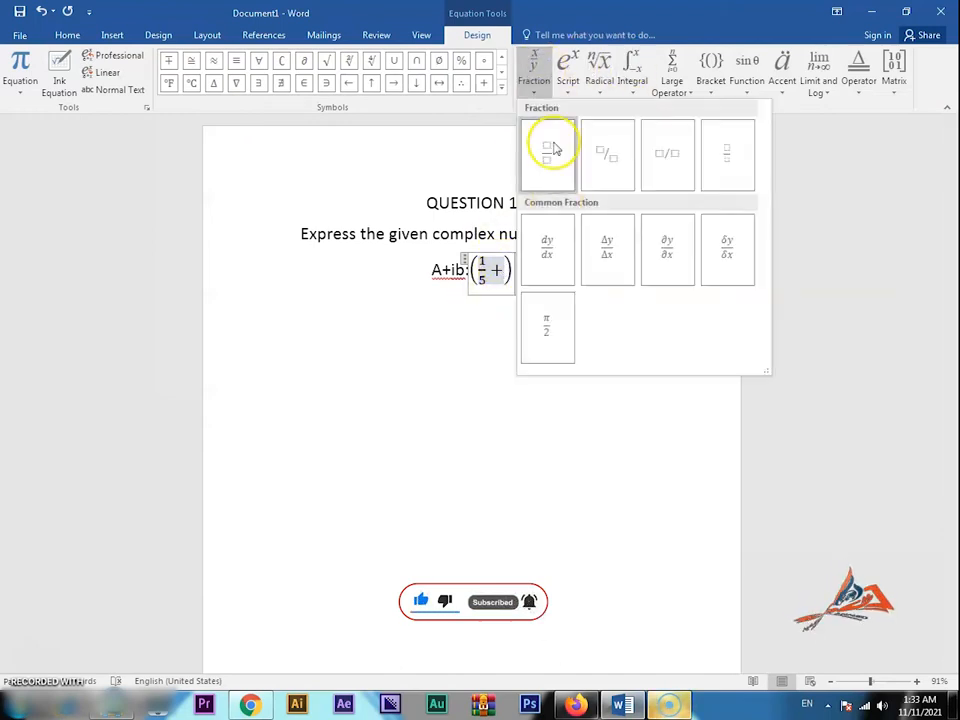
left_click(549, 146)
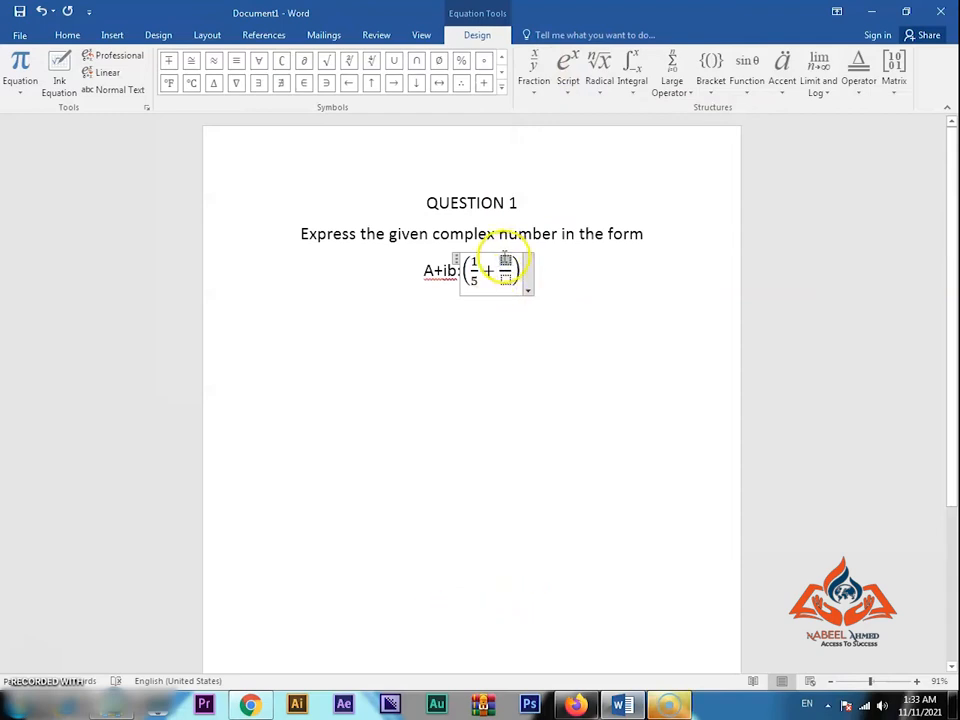
type("2/5")
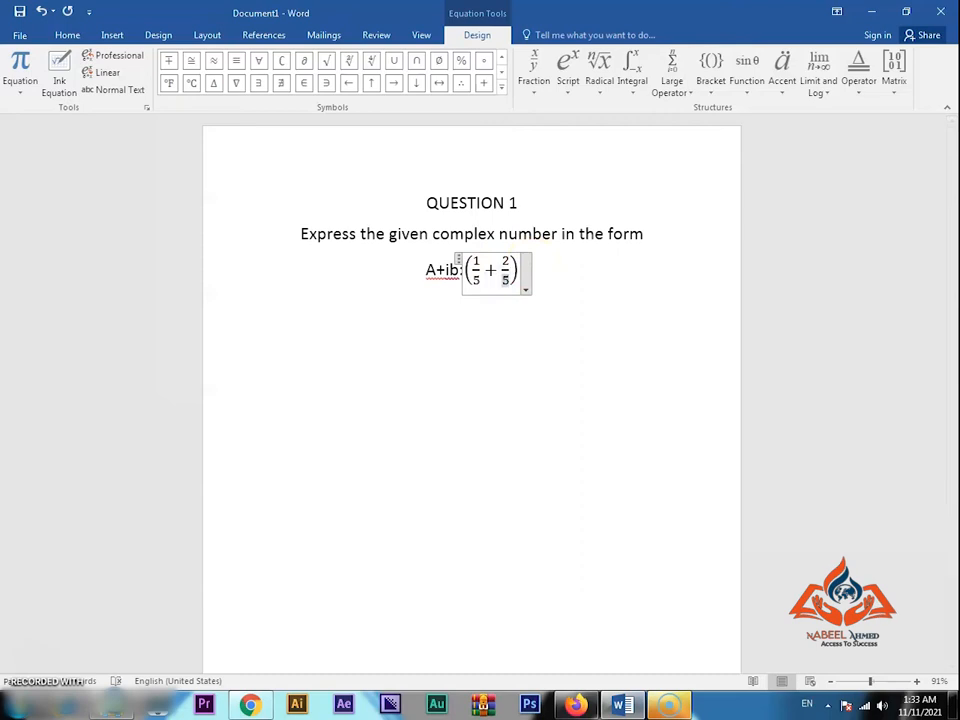
Insert the dotless i (ı) from the Letter-Like Symbols between the plus sign and the 2/5 fraction
left_click(501, 273)
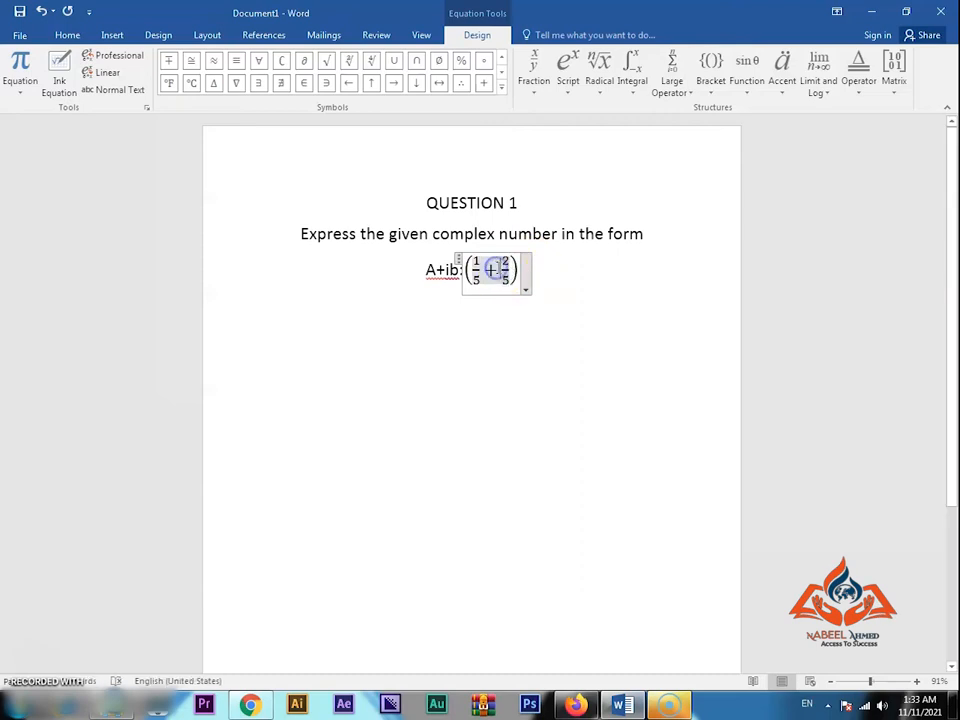
left_click(519, 262)
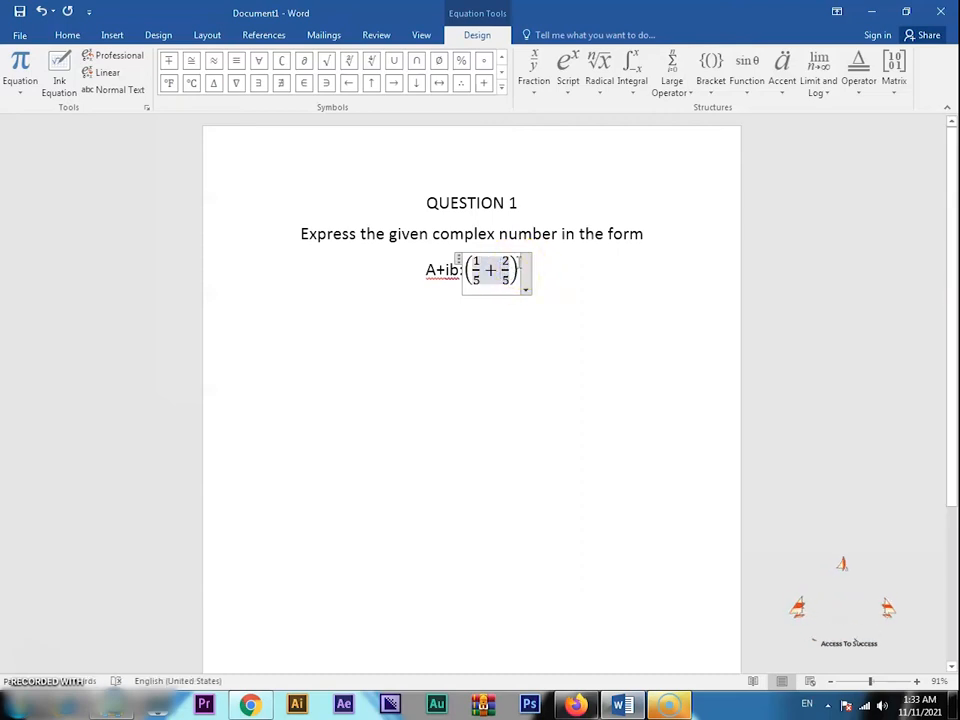
left_click(502, 72)
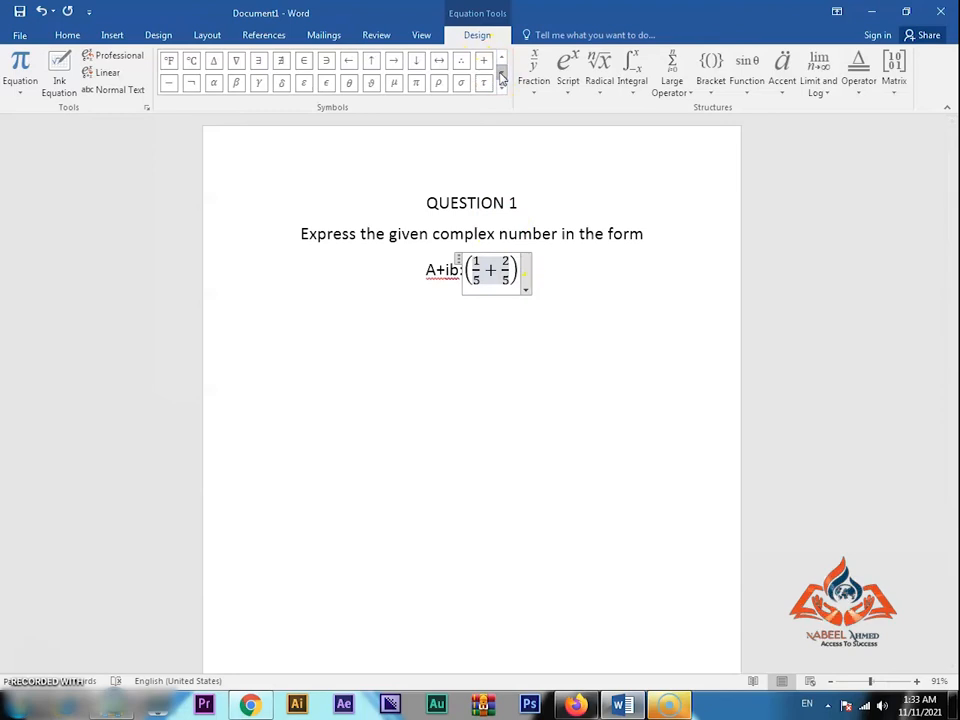
left_click(503, 90)
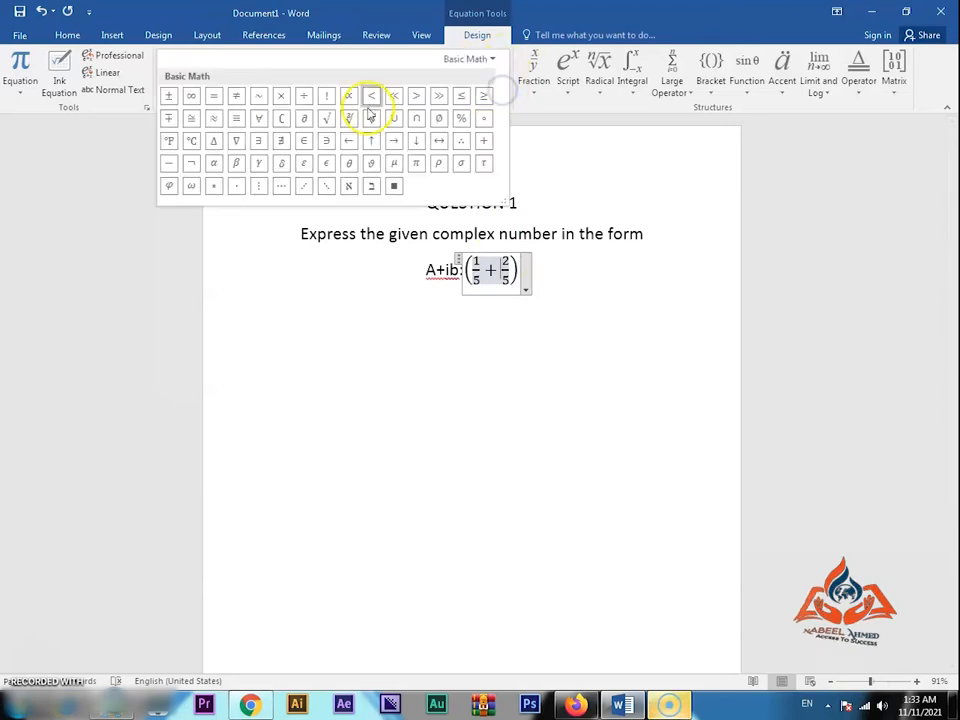
left_click(469, 59)
left_click(506, 117)
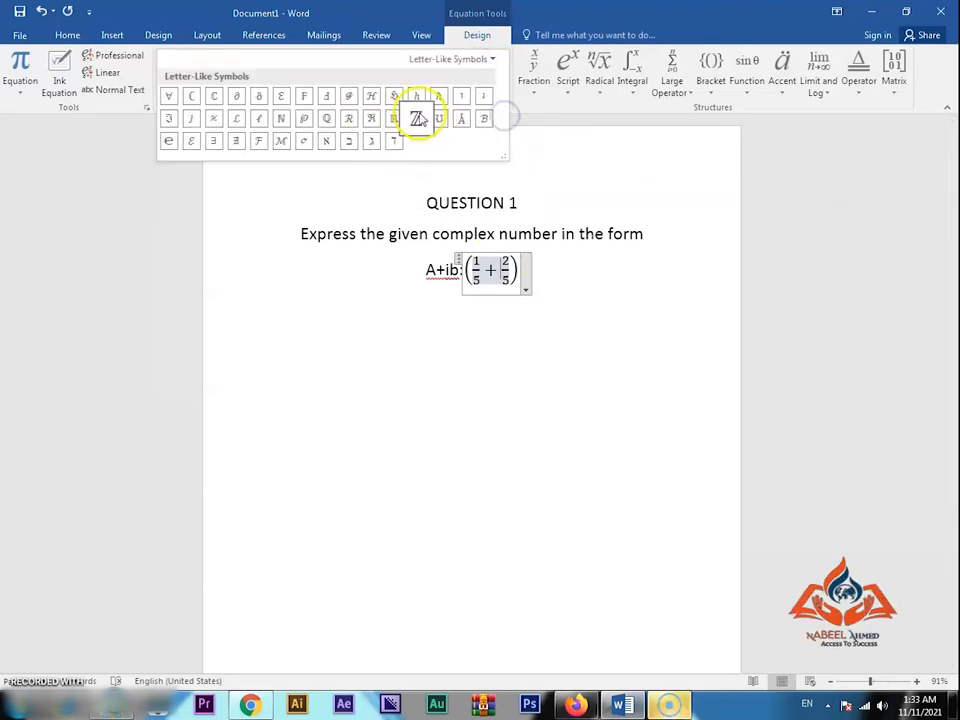
left_click(483, 97)
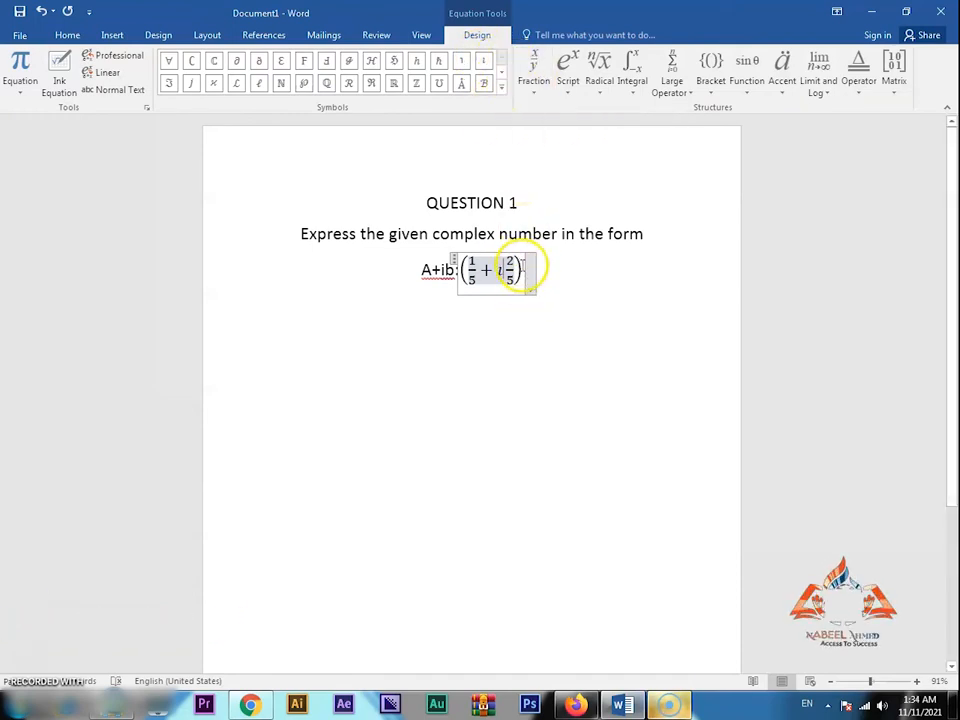
Insert a minus sign from the Basic Math symbols after the closing bracket of the first term
left_click(523, 266)
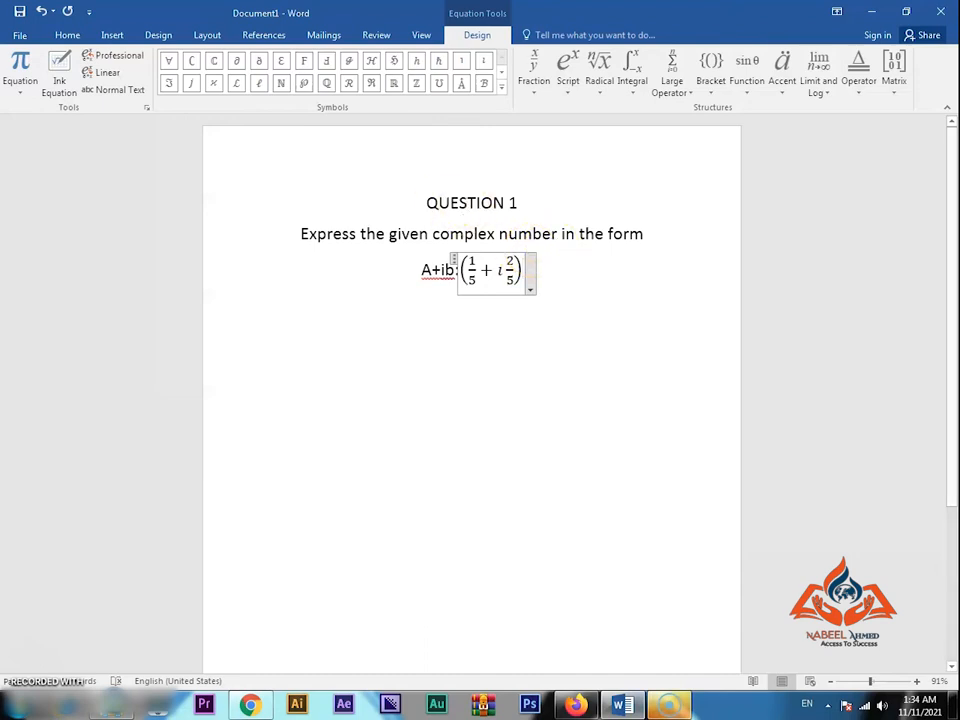
left_click(502, 84)
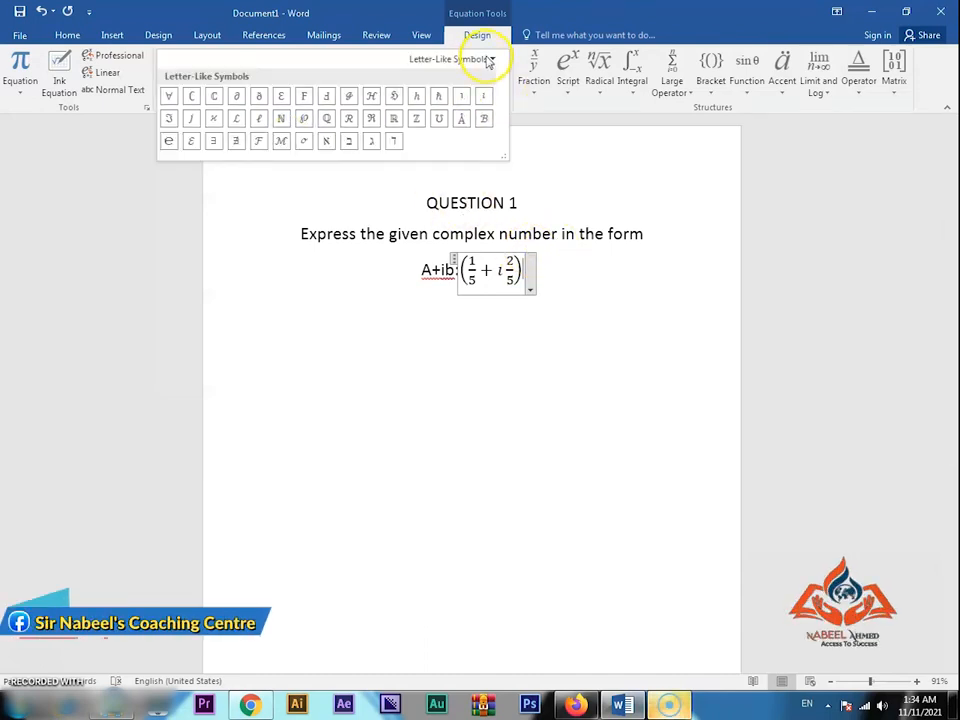
left_click(489, 60)
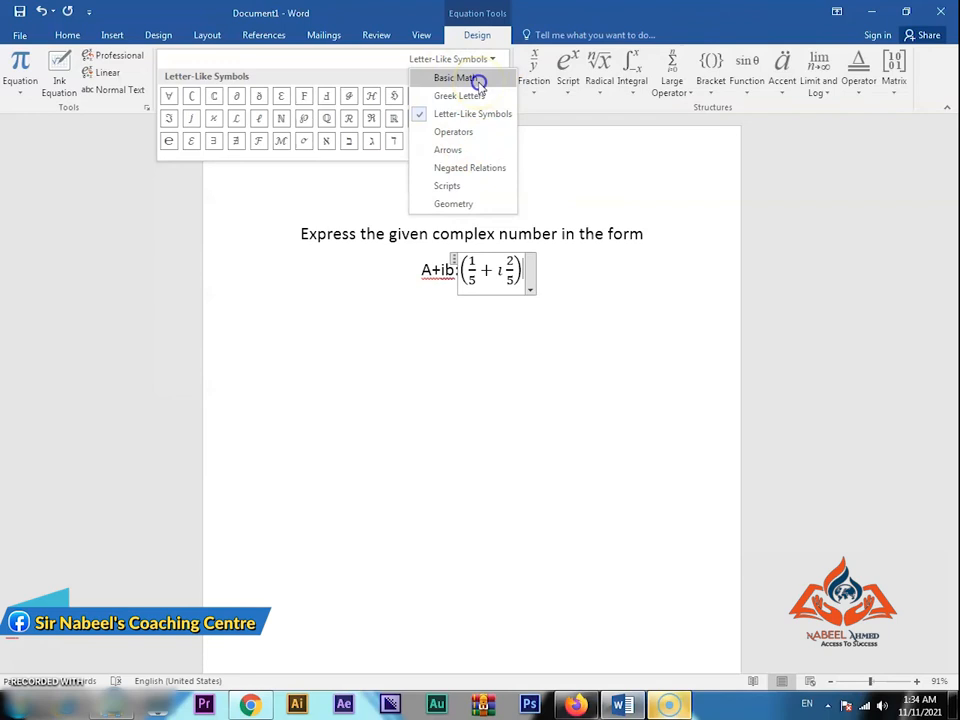
left_click(479, 82)
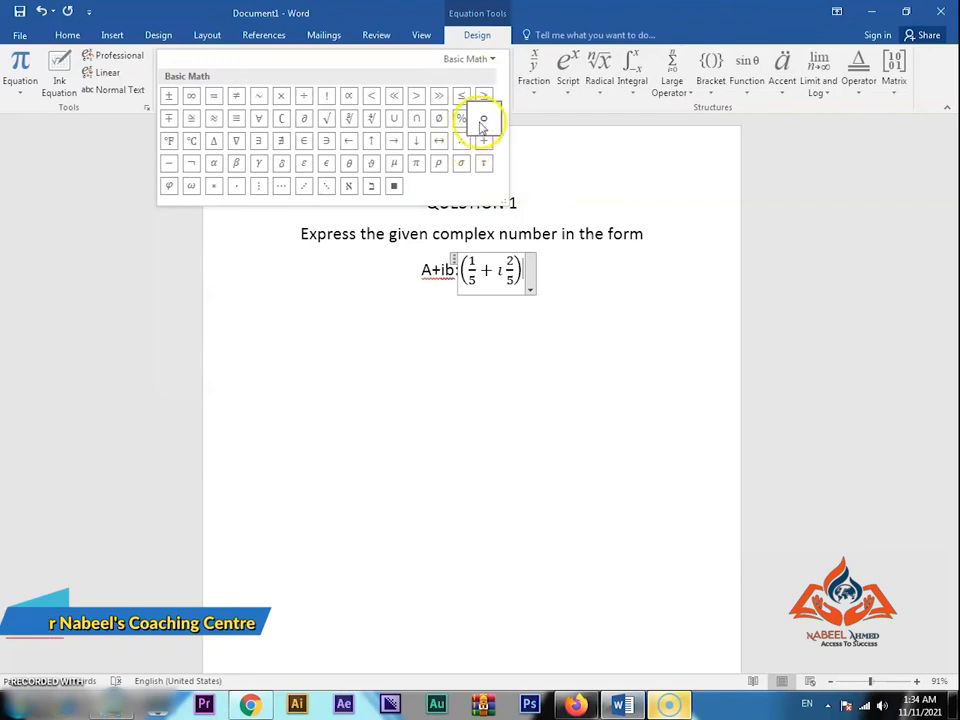
left_click(170, 165)
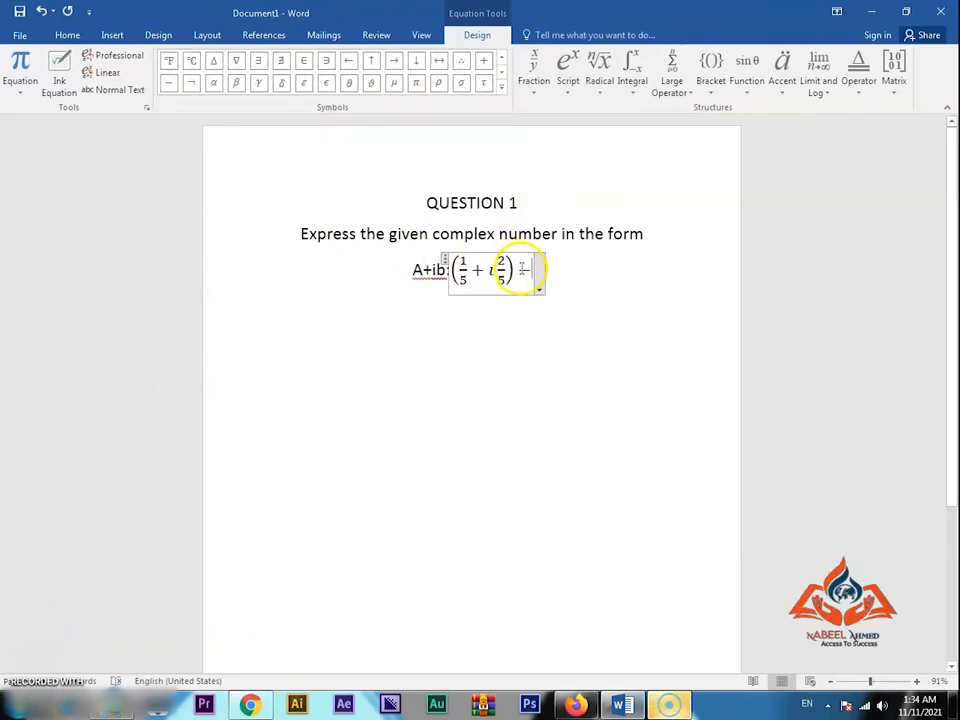
Add a second pair of round brackets after the minus sign and enter 4 inside it
left_click(713, 86)
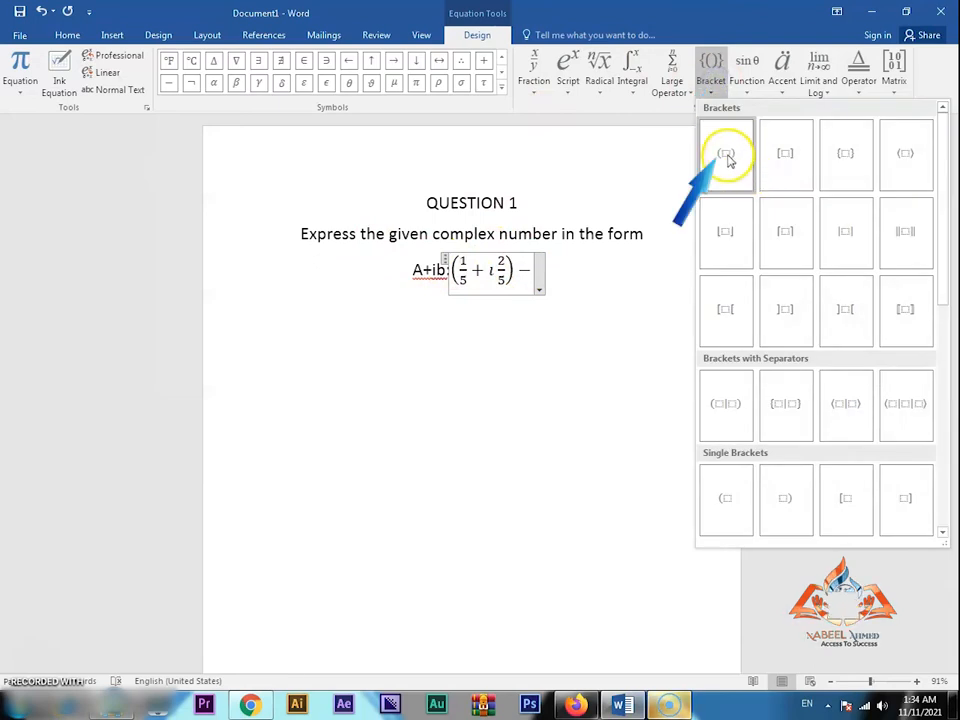
left_click(727, 155)
left_click(533, 269)
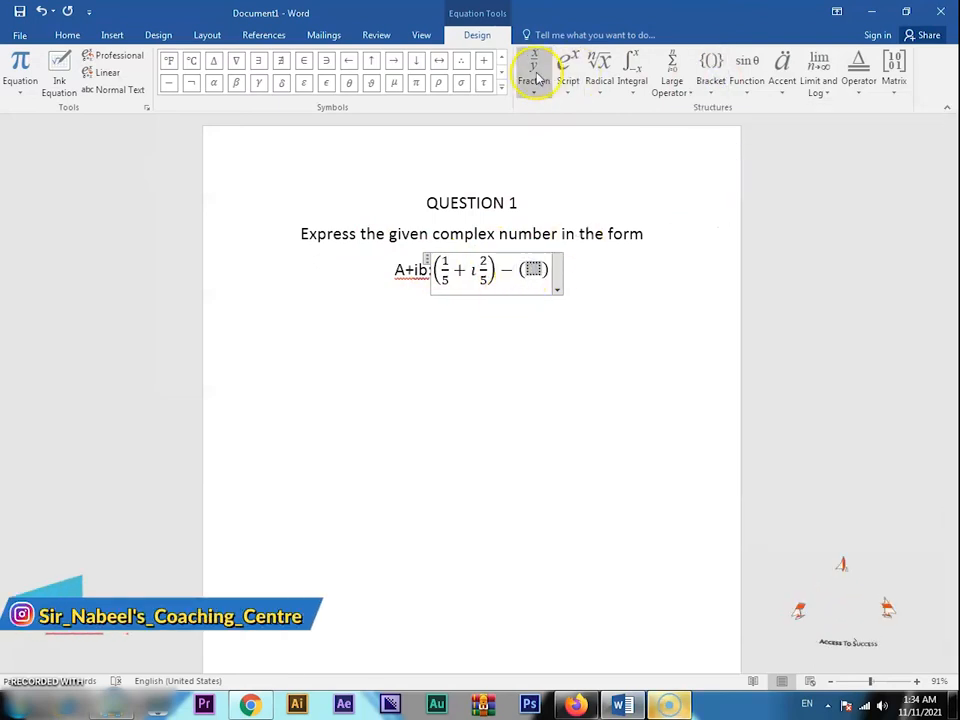
left_click(538, 290)
type("4")
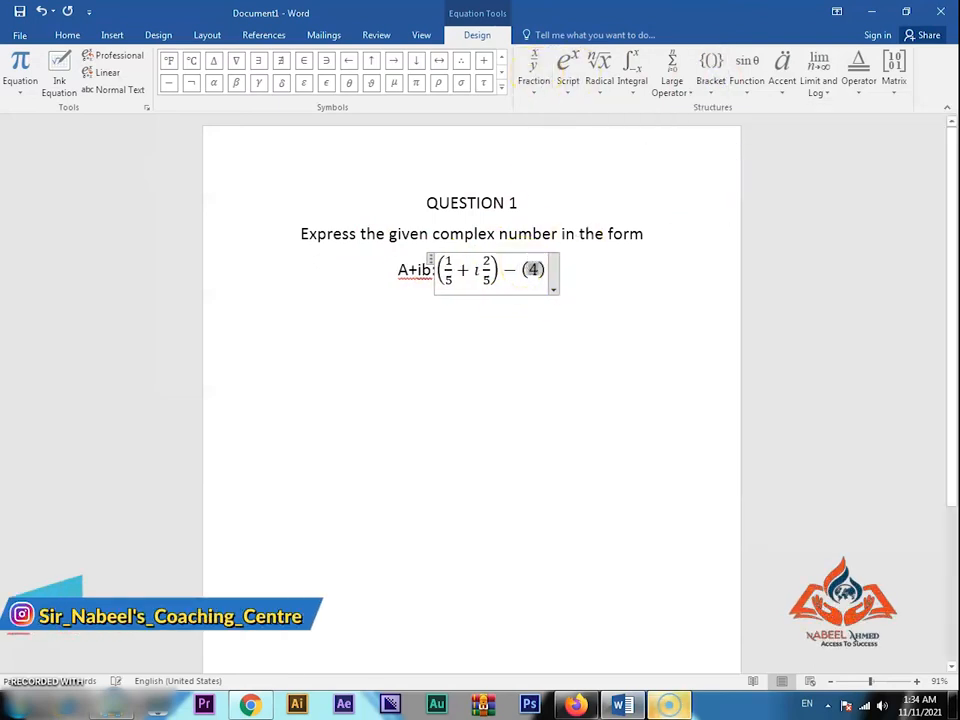
Insert a plus sign followed by the letter-like dotless i (ı) after the 4 in the second brackets
left_click(488, 62)
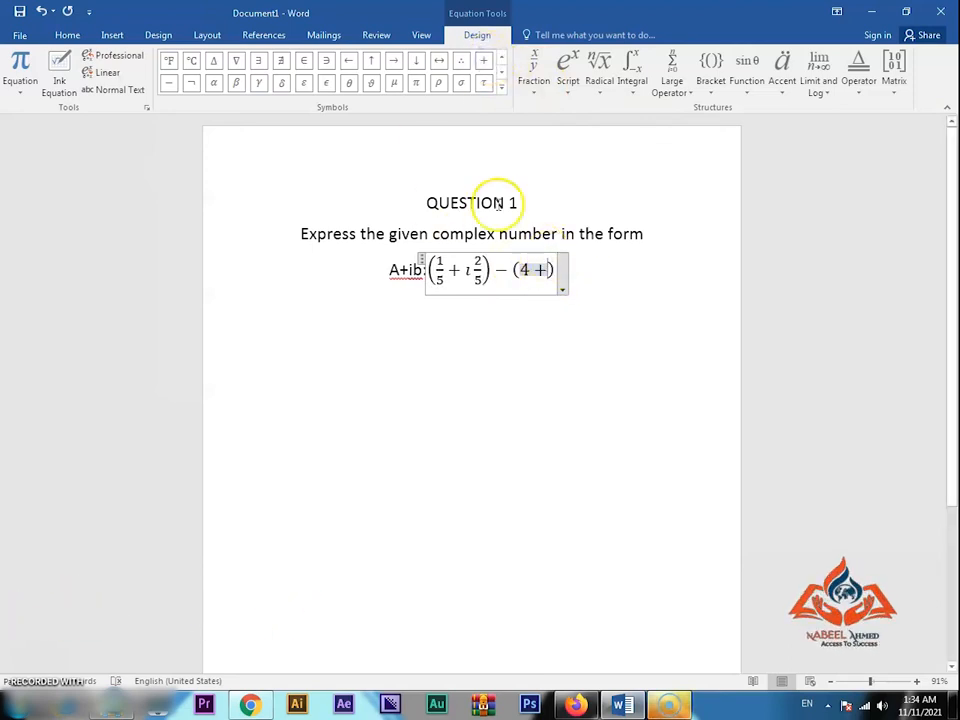
left_click(501, 86)
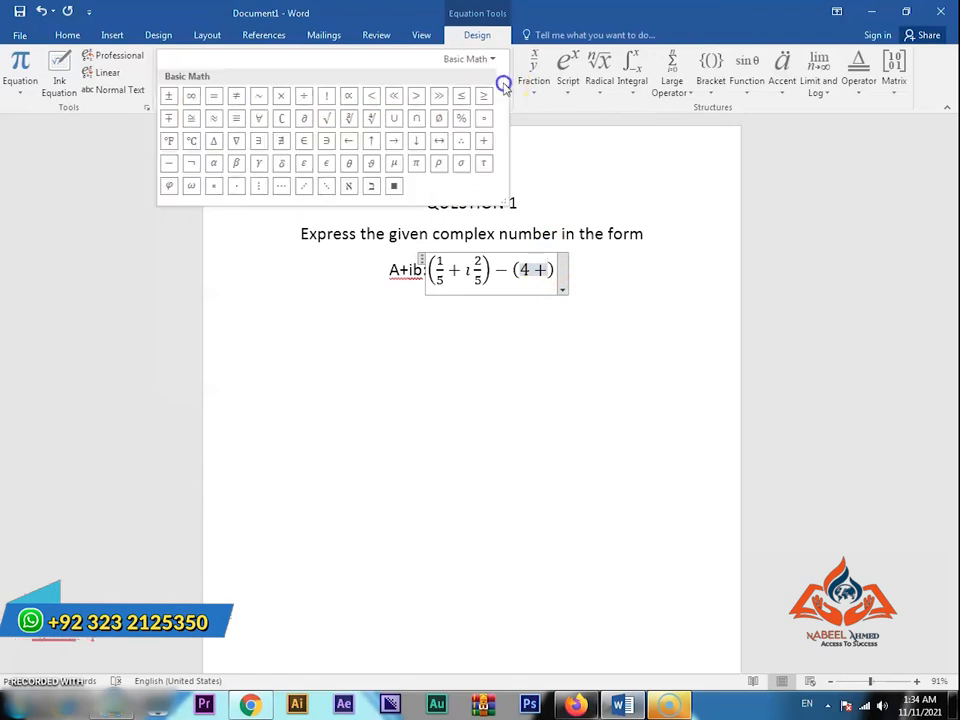
left_click(490, 59)
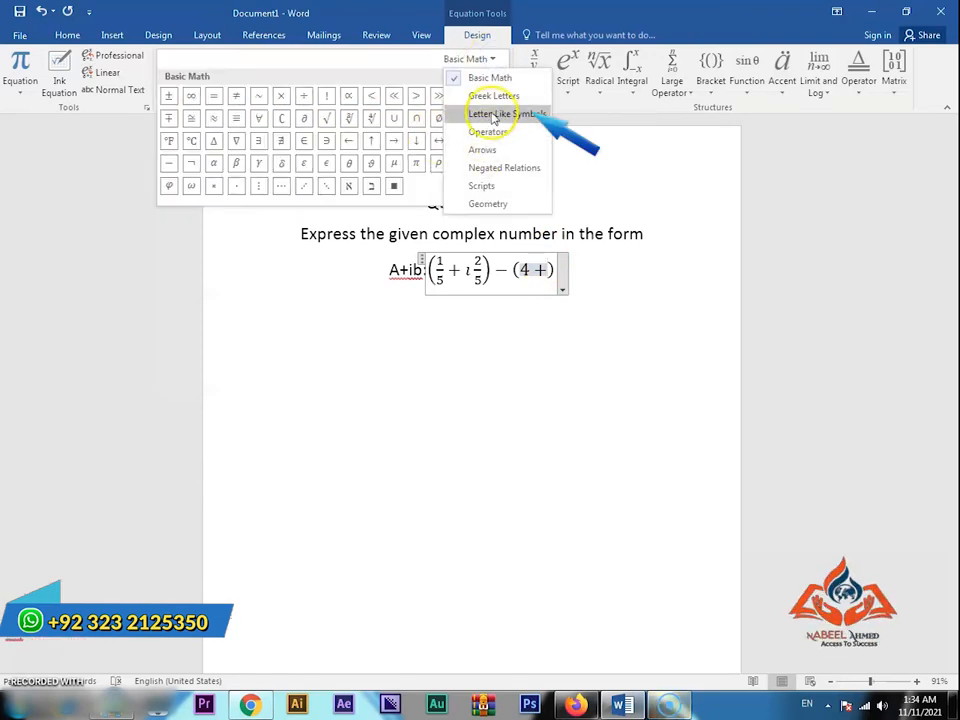
left_click(493, 115)
left_click(486, 94)
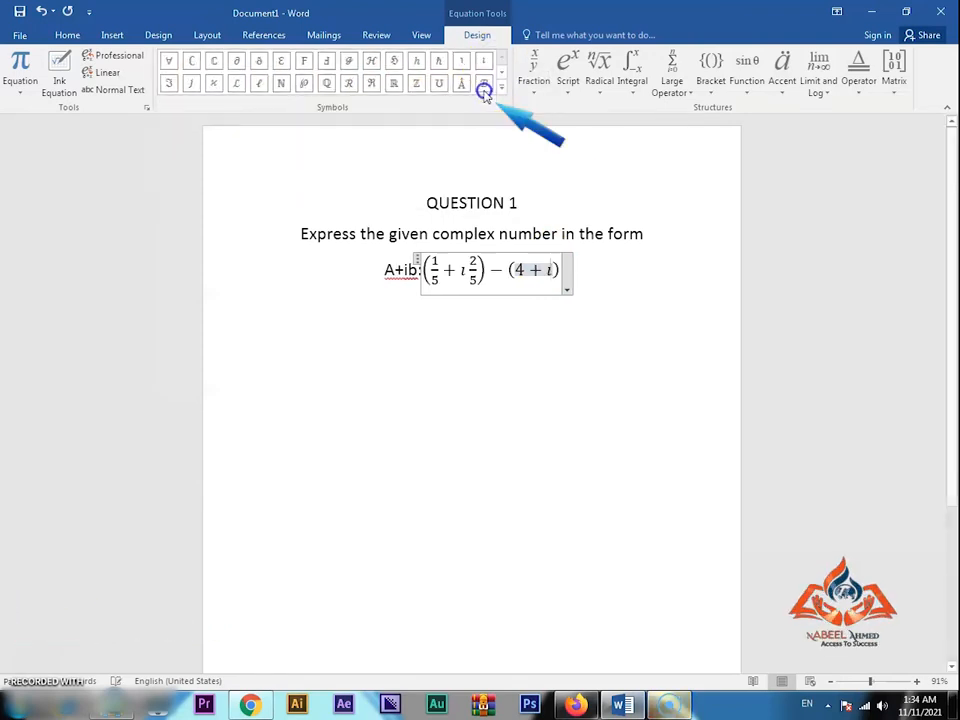
Insert a stacked fraction with numerator 5 and denominator 2 after the ı in the second brackets
left_click(534, 70)
left_click(553, 125)
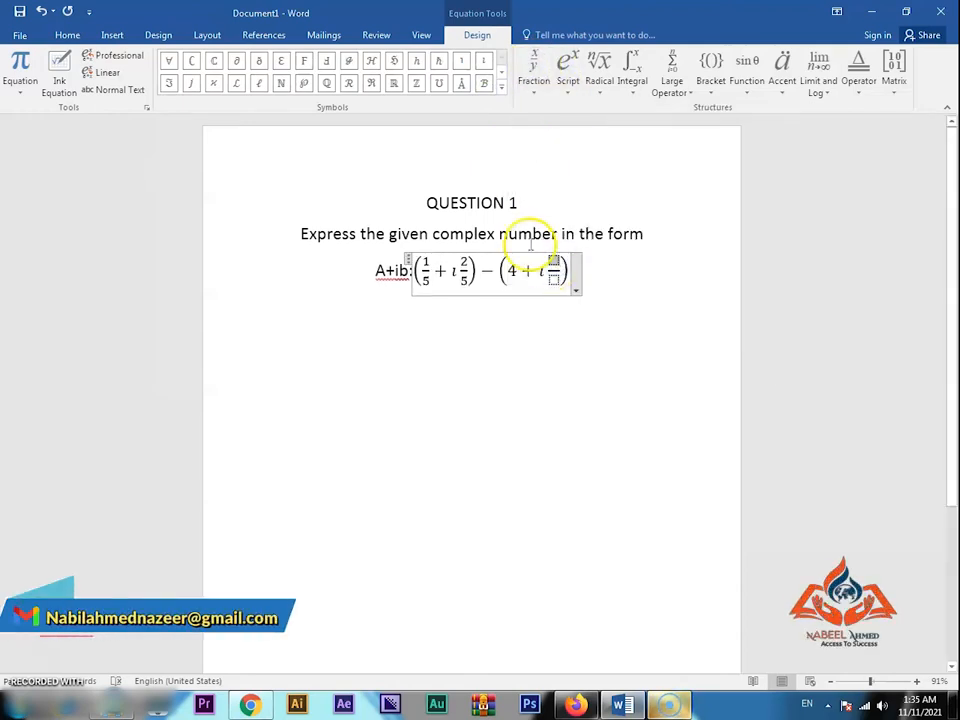
type("3")
left_click(553, 278)
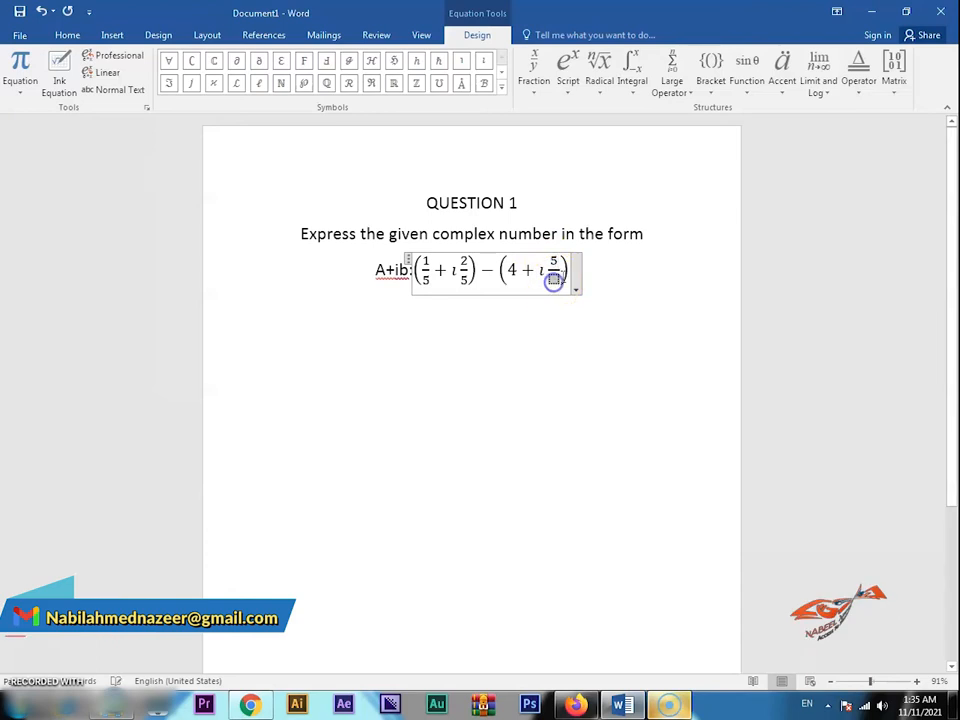
type("2")
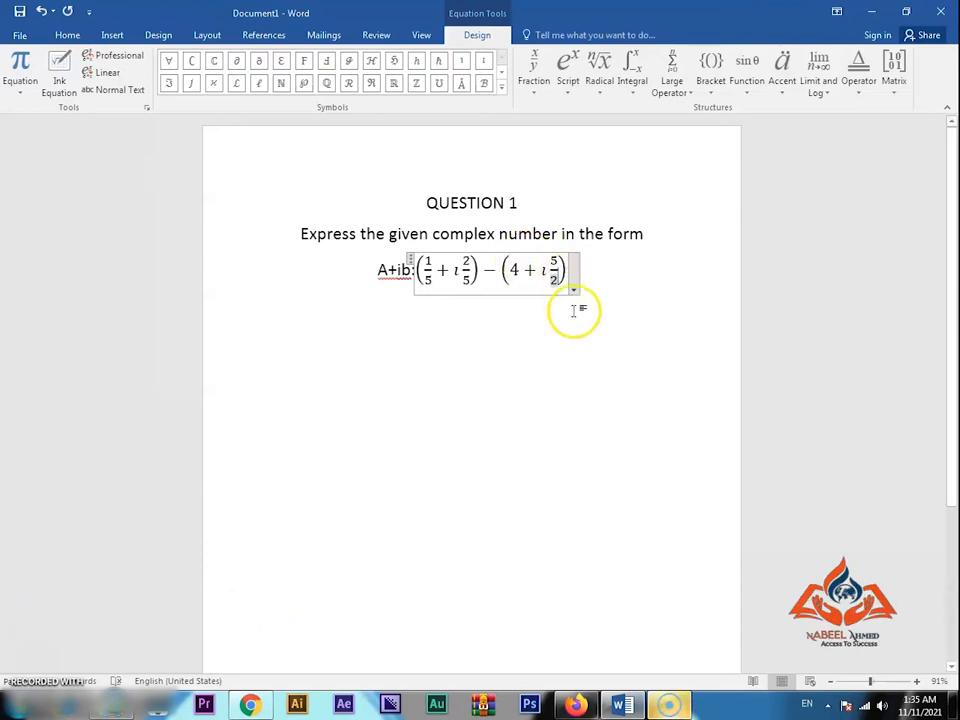
Add a left-aligned line reading "Answer:" below the question equation and start a new line under it
left_click(583, 272)
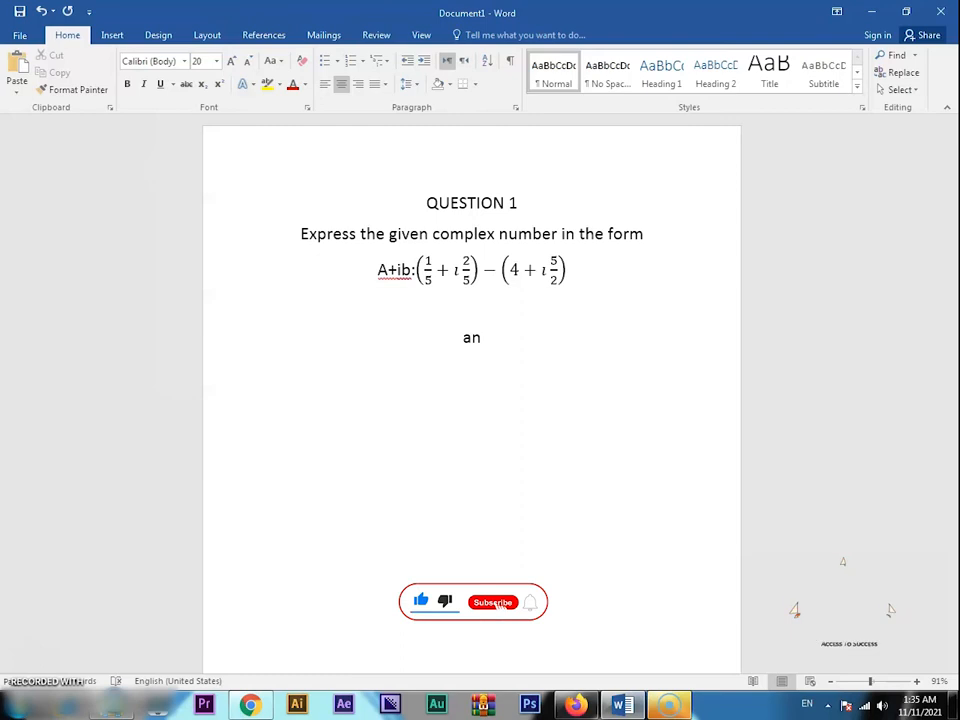
key("ctrl+l")
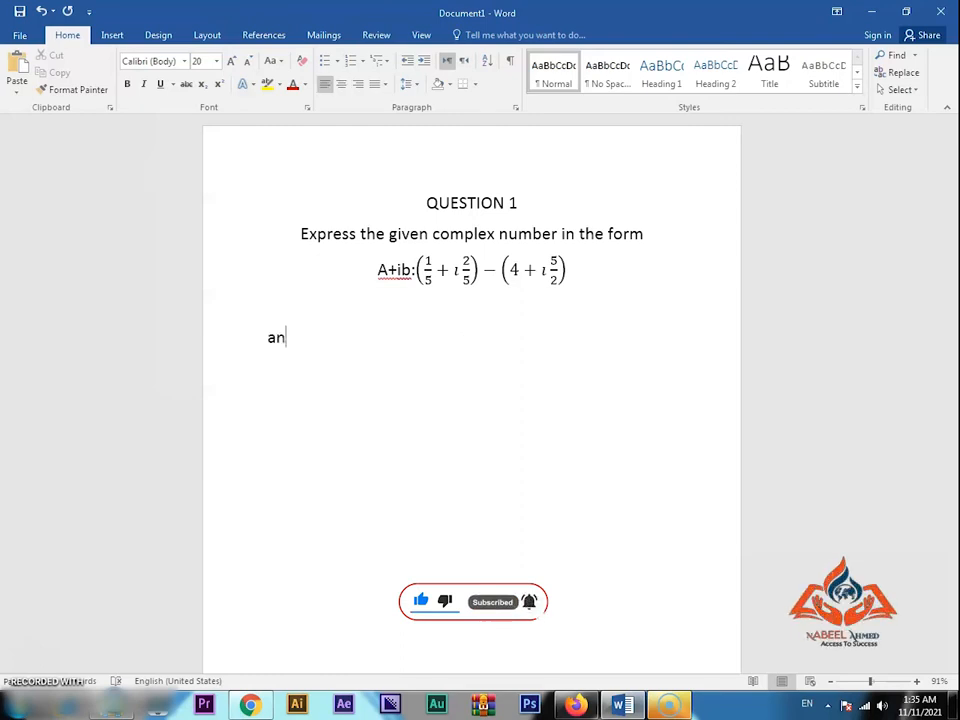
type("Ans")
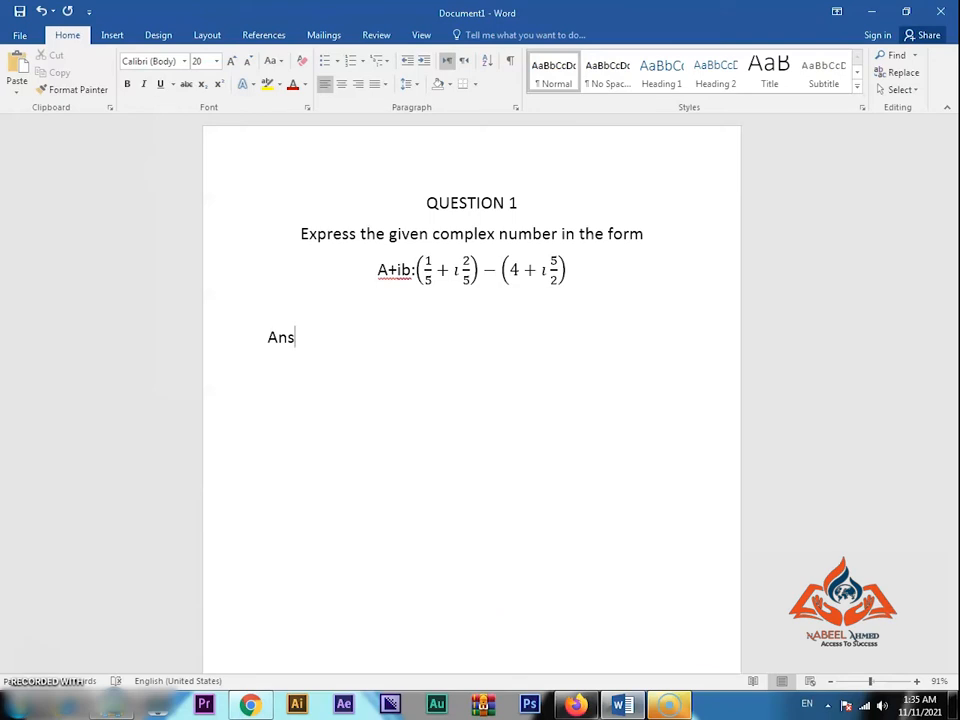
type("wer:")
key("Return")
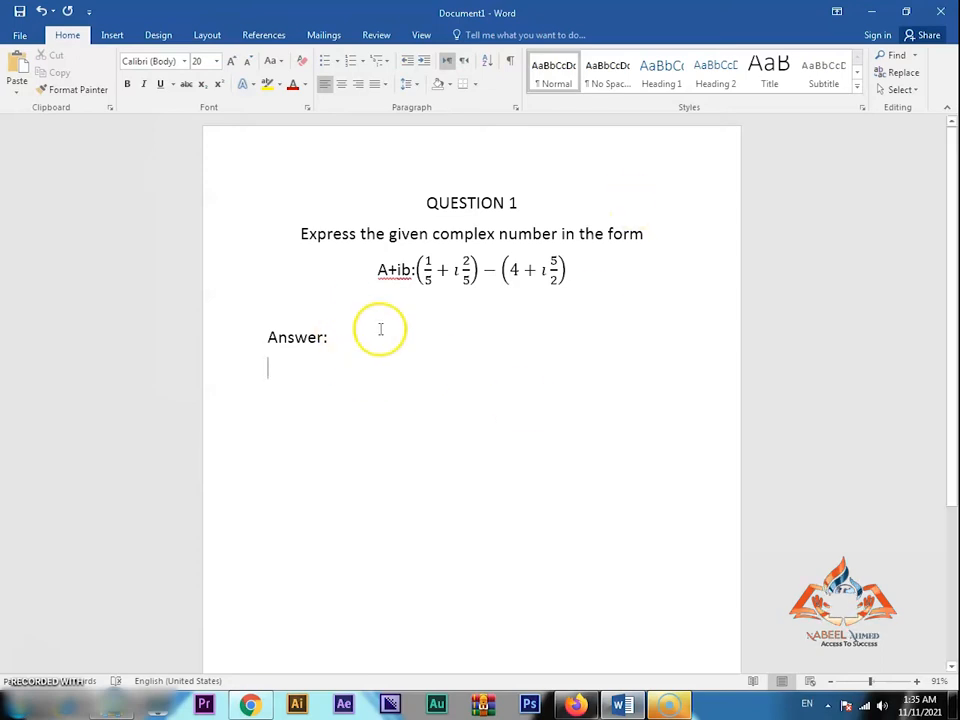
Insert a new equation on the line below "Answer:" and add an empty pair of round brackets to it
left_click(112, 35)
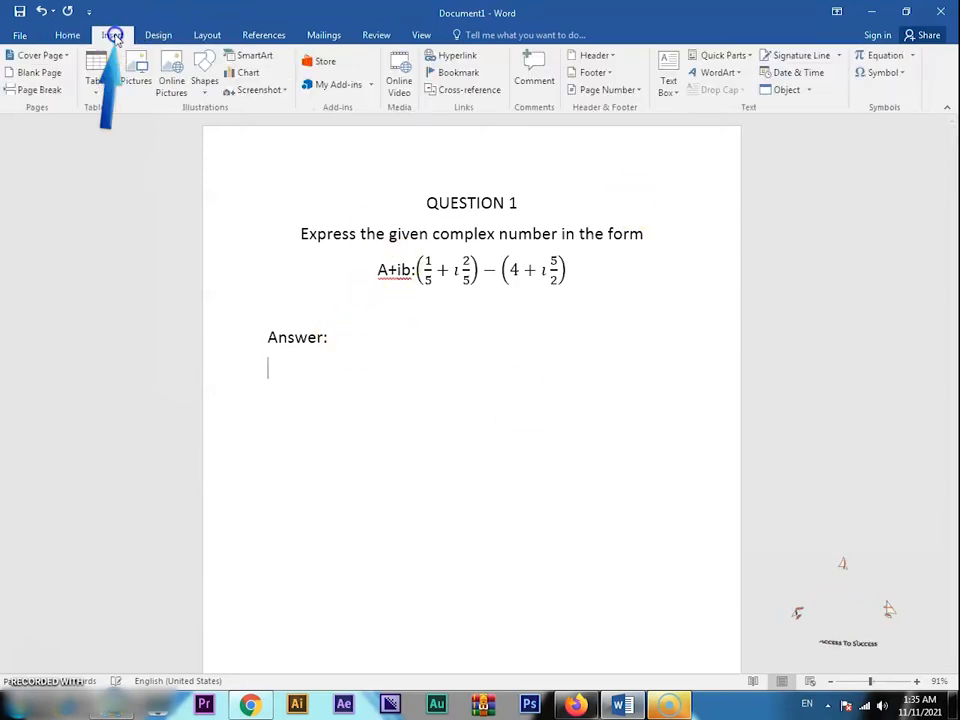
left_click(882, 56)
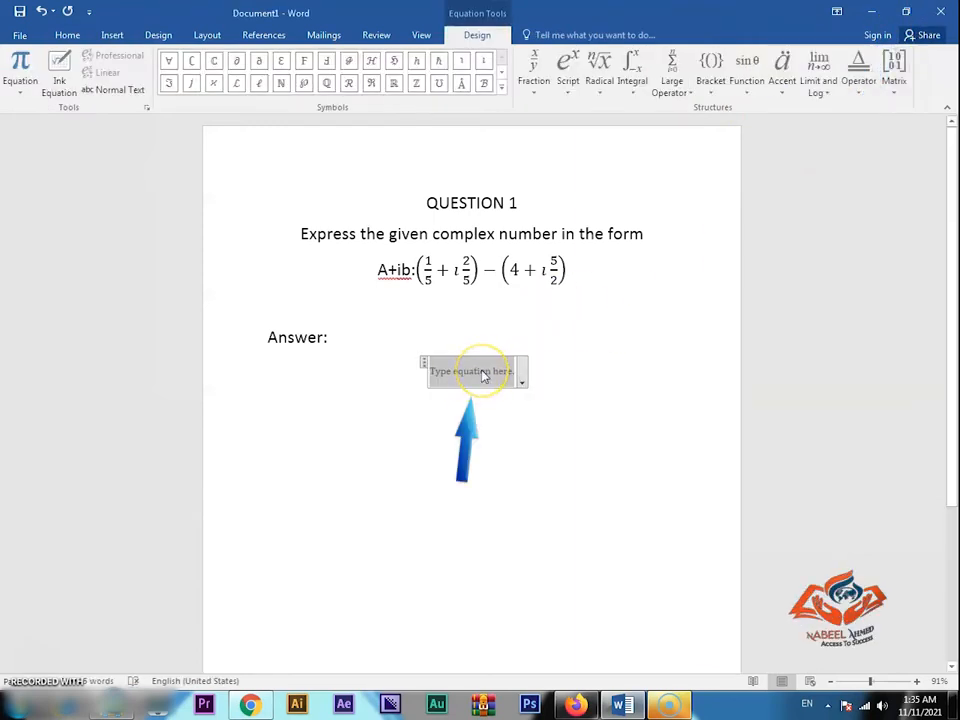
left_click(713, 84)
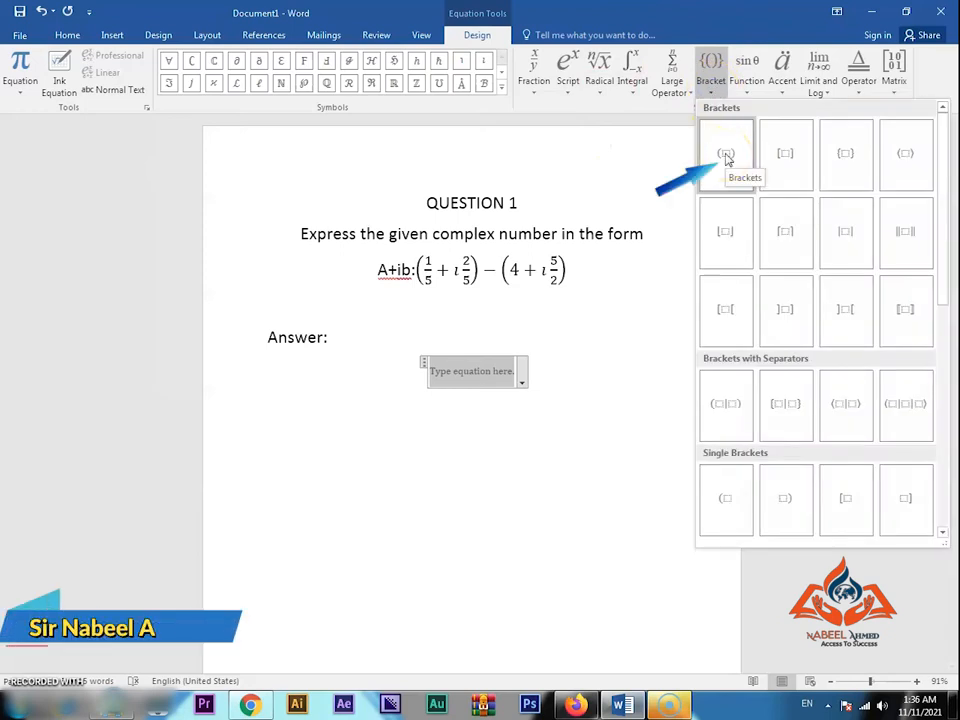
left_click(726, 155)
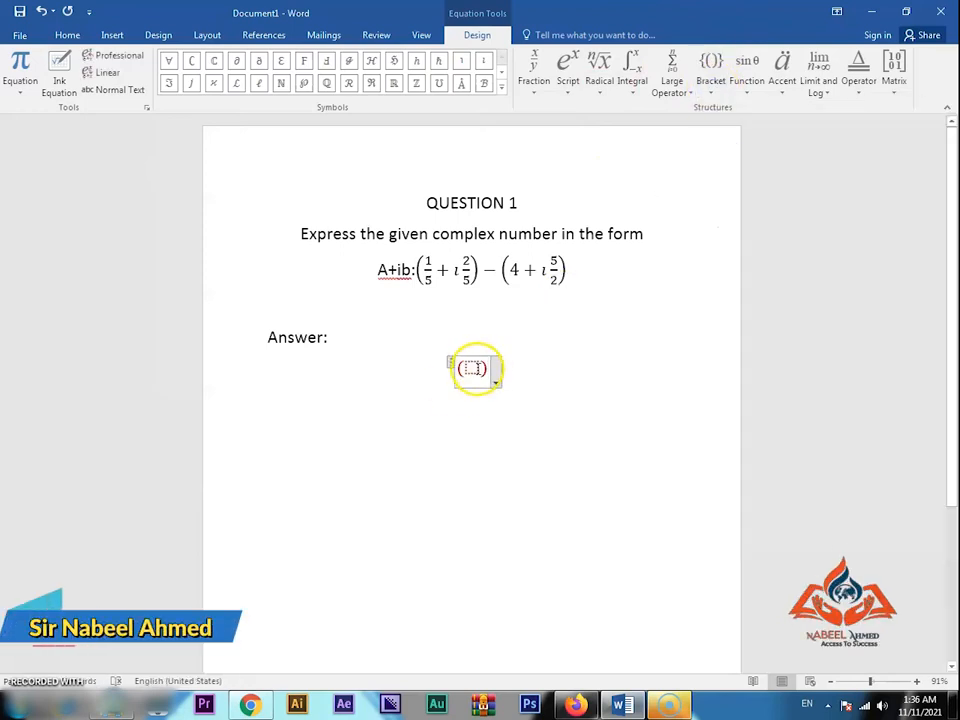
Insert a stacked fraction with numerator 1 and denominator 5 inside the answer equation's brackets
left_click(534, 72)
left_click(548, 151)
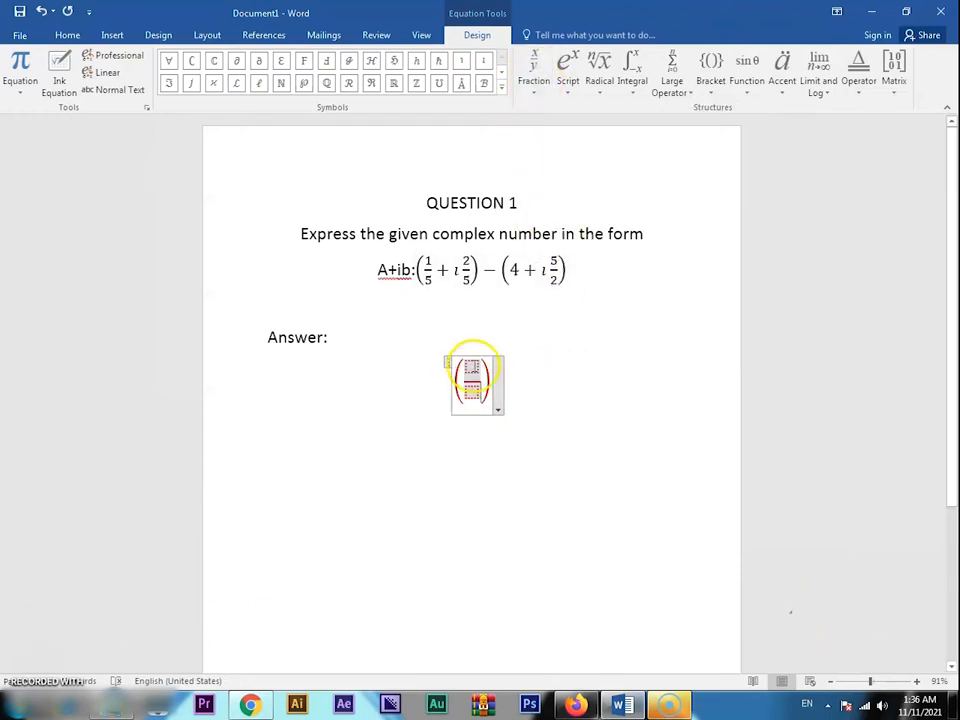
type("1")
left_click(471, 391)
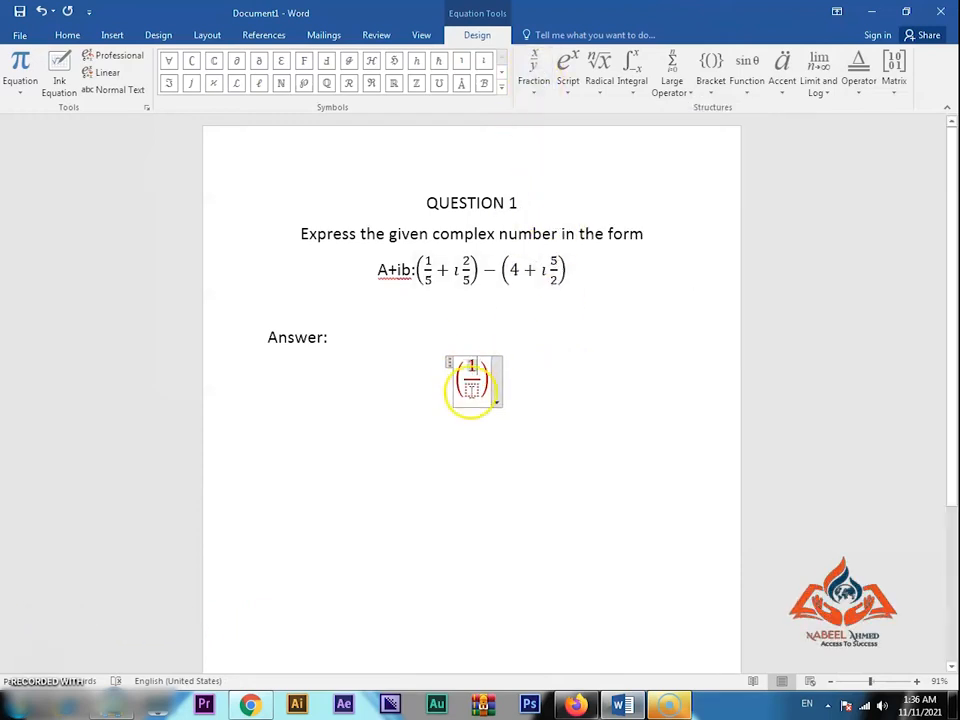
type("5")
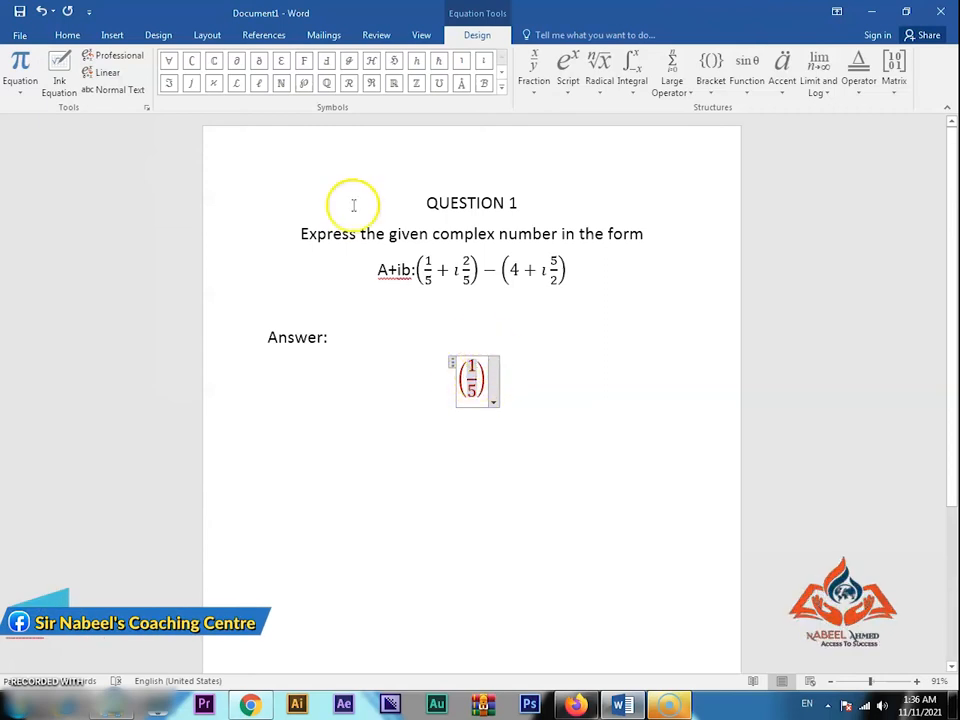
Insert a plus sign after the 1/5 fraction inside the answer equation's brackets
left_click(500, 84)
left_click(490, 59)
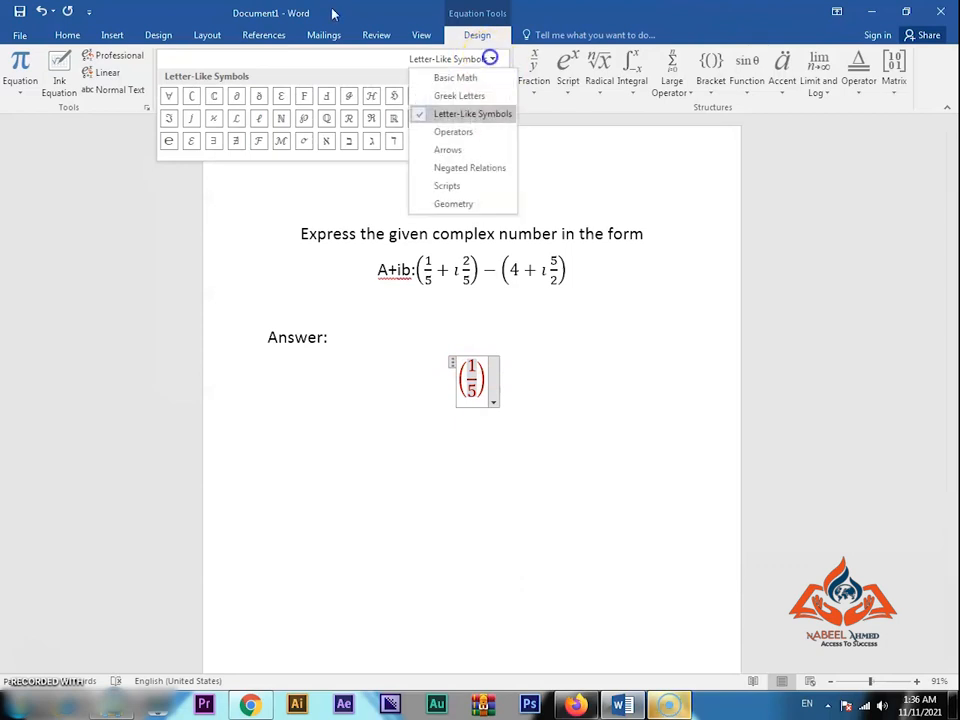
left_click(472, 78)
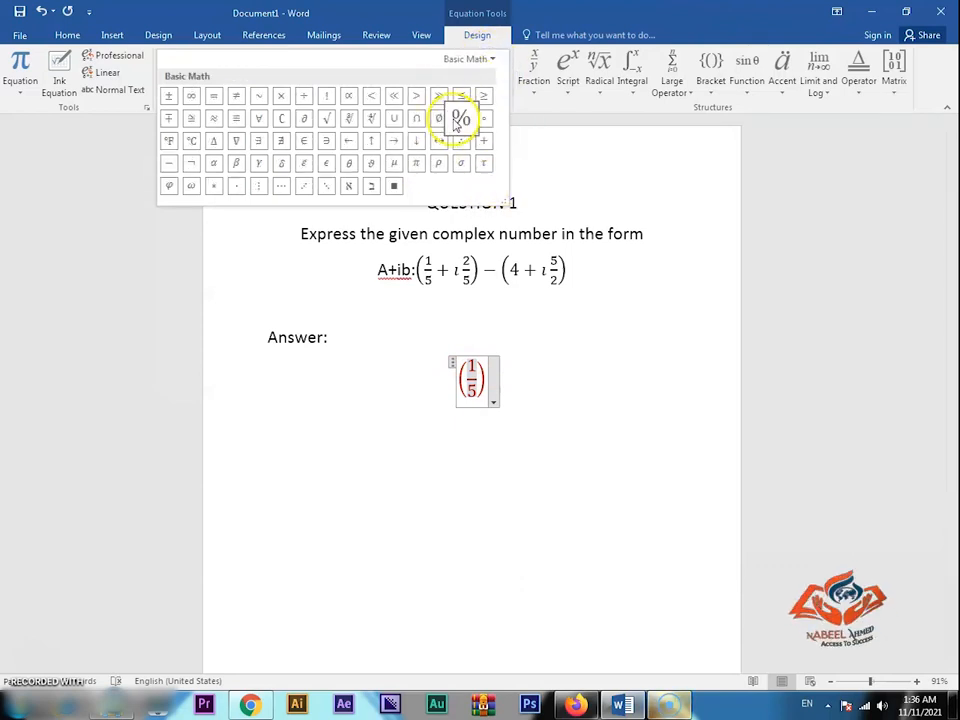
left_click(484, 140)
Insert the letter-like symbol ı after the plus sign inside the answer equation's brackets
left_click(484, 381)
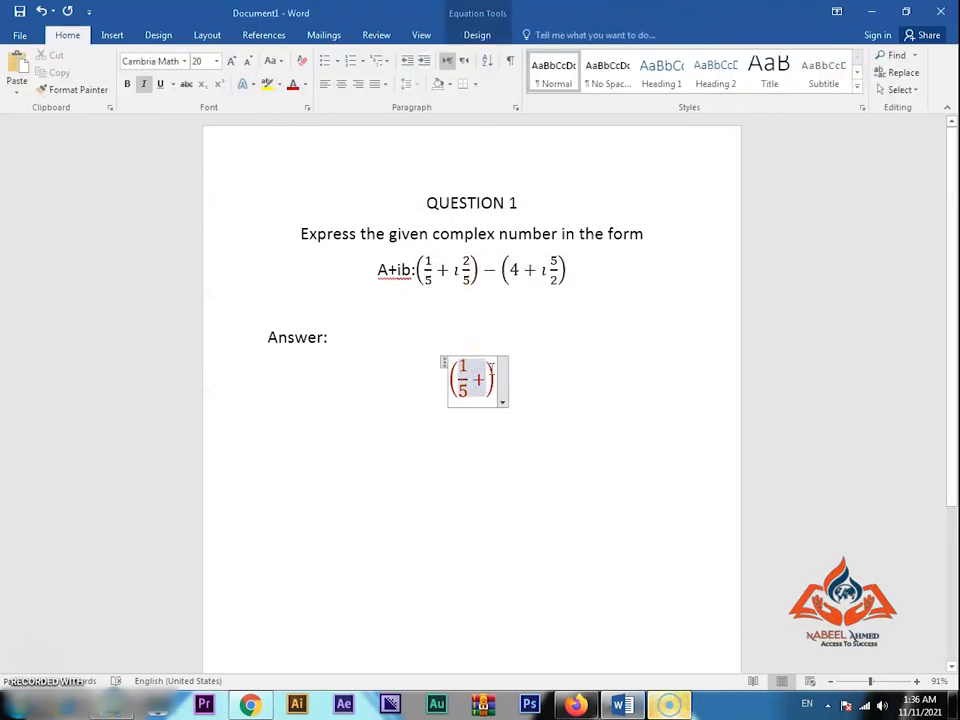
left_click(113, 36)
left_click(911, 57)
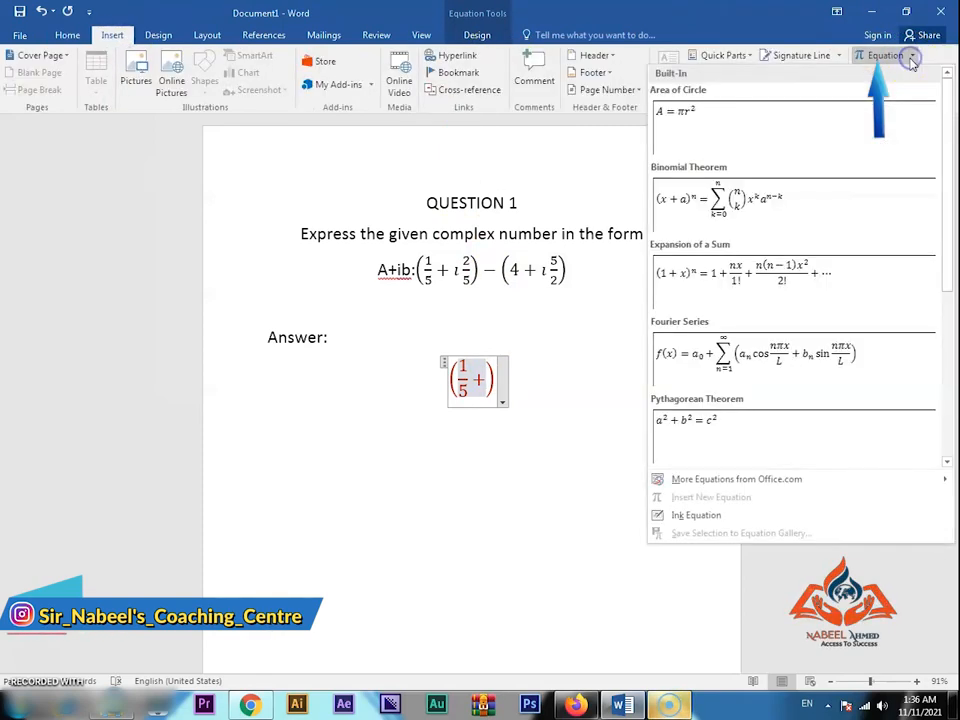
left_click(884, 52)
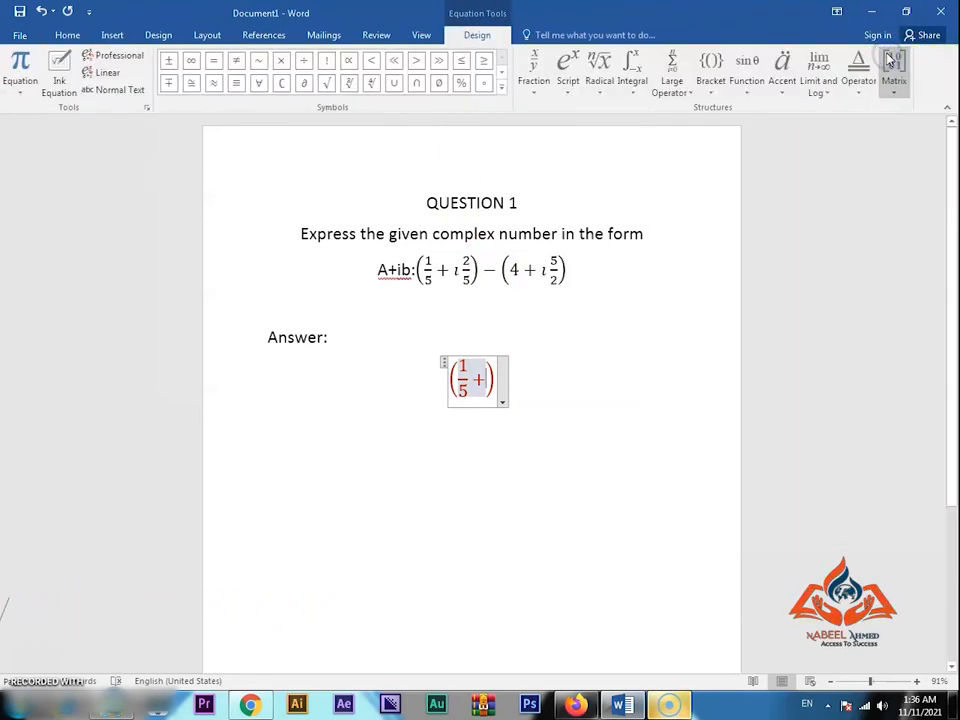
left_click(501, 91)
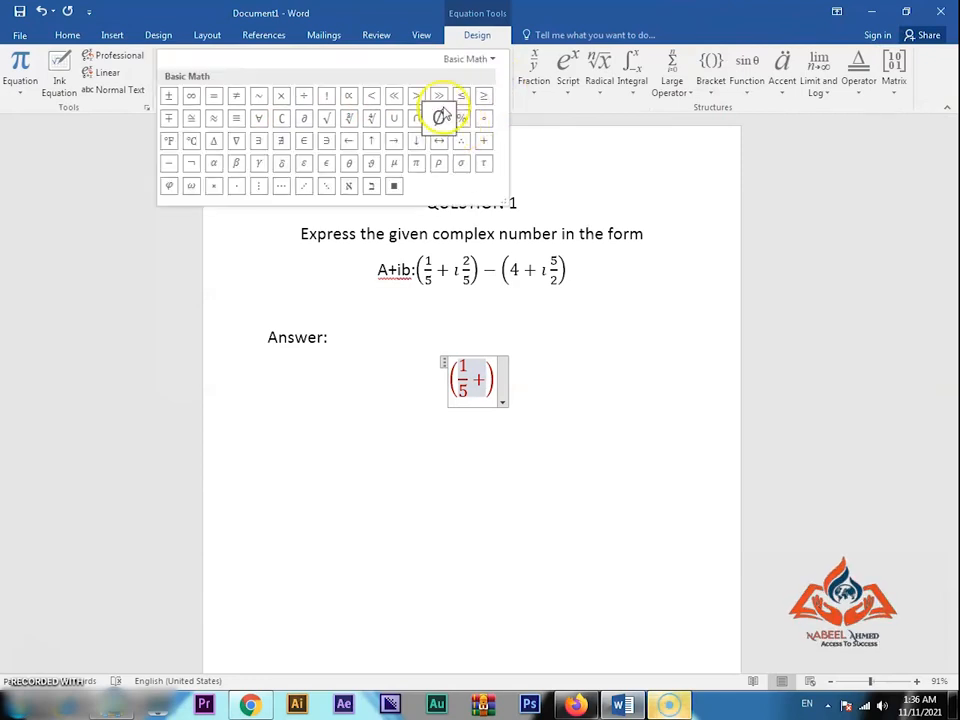
left_click(489, 58)
left_click(492, 111)
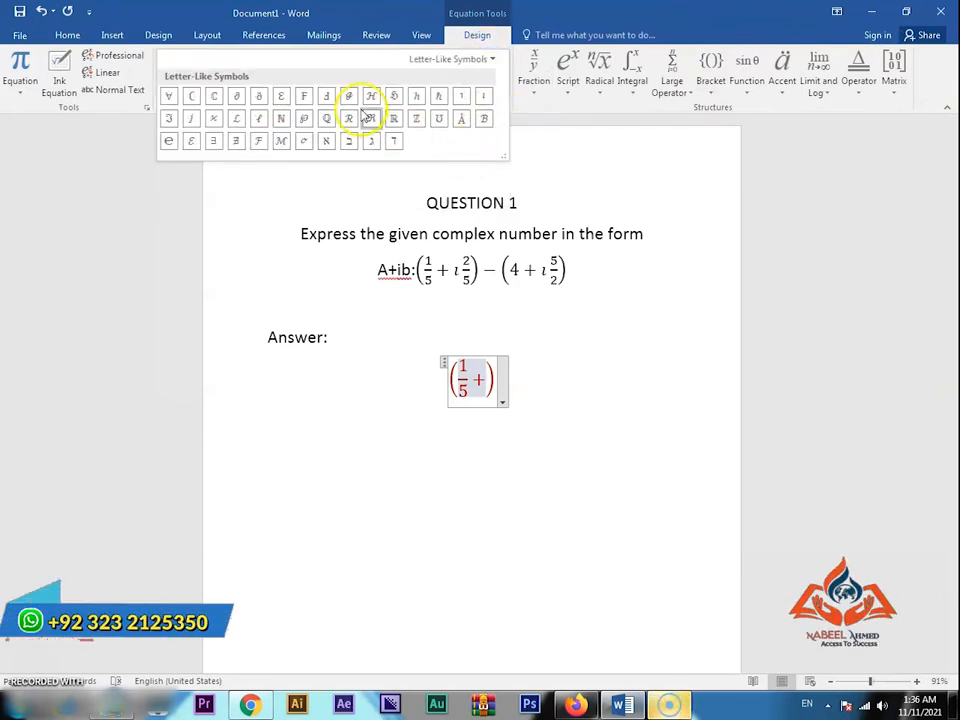
left_click(483, 97)
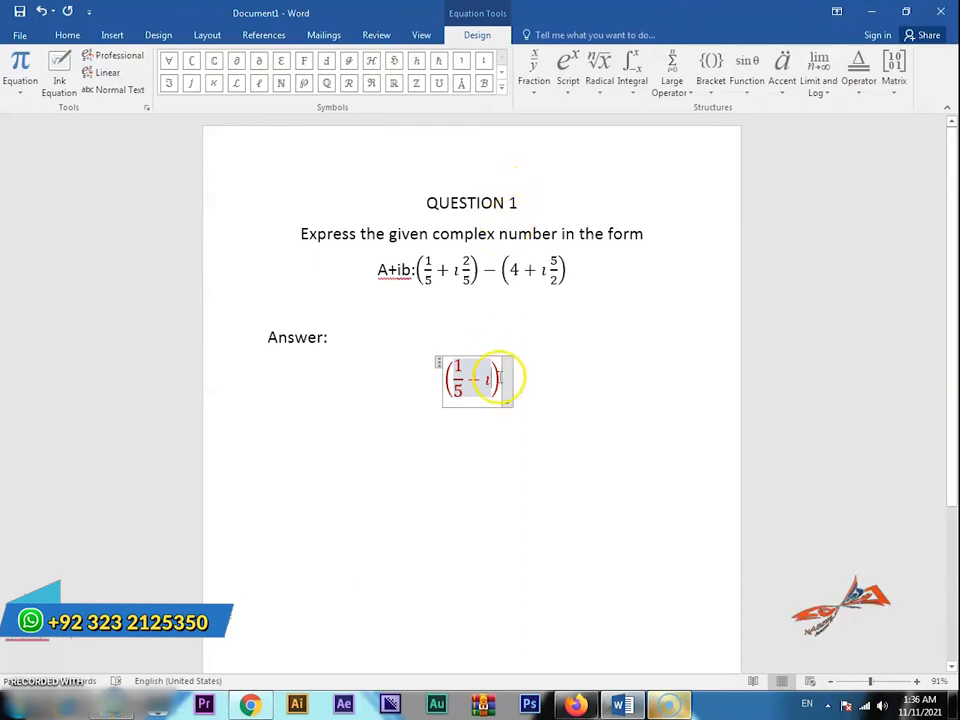
Insert a stacked fraction with numerator 2 and denominator 5 after the ı in the answer equation's brackets
left_click(534, 66)
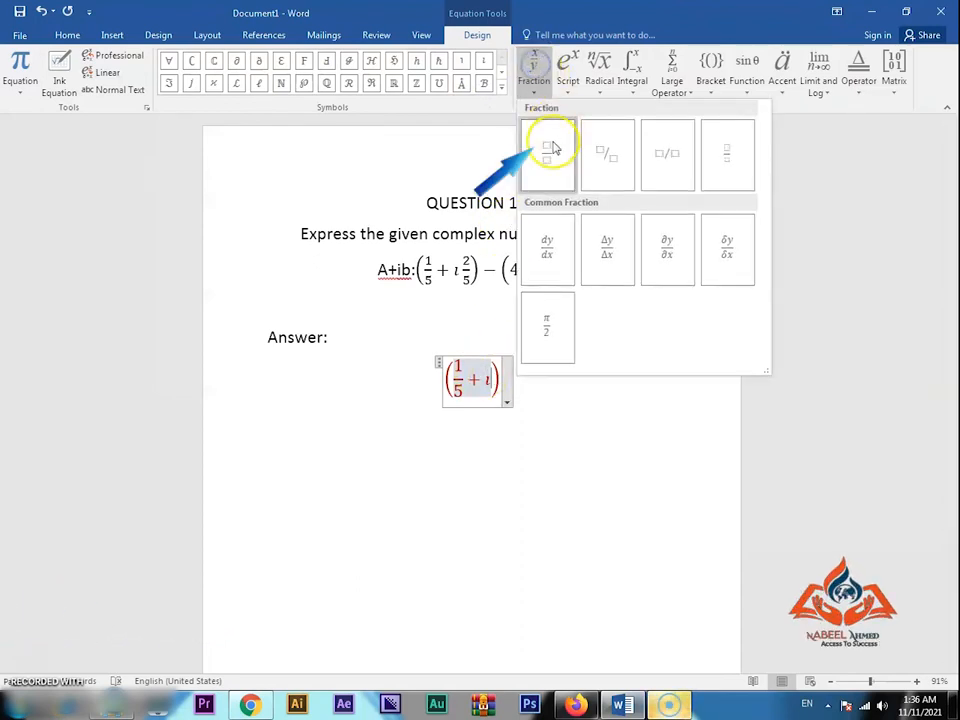
left_click(551, 144)
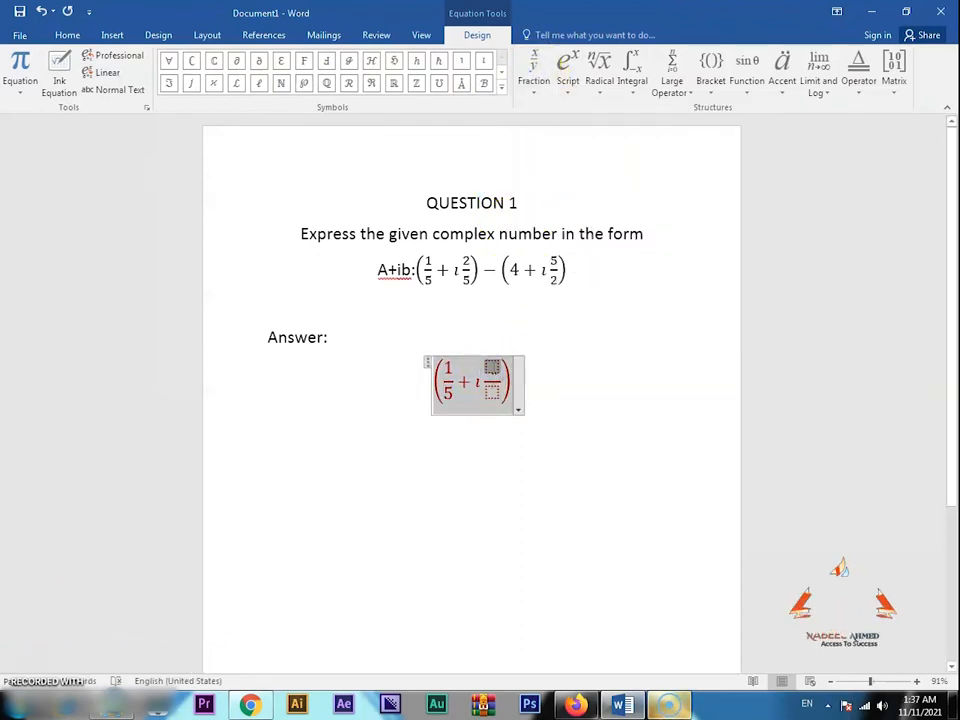
type("2/")
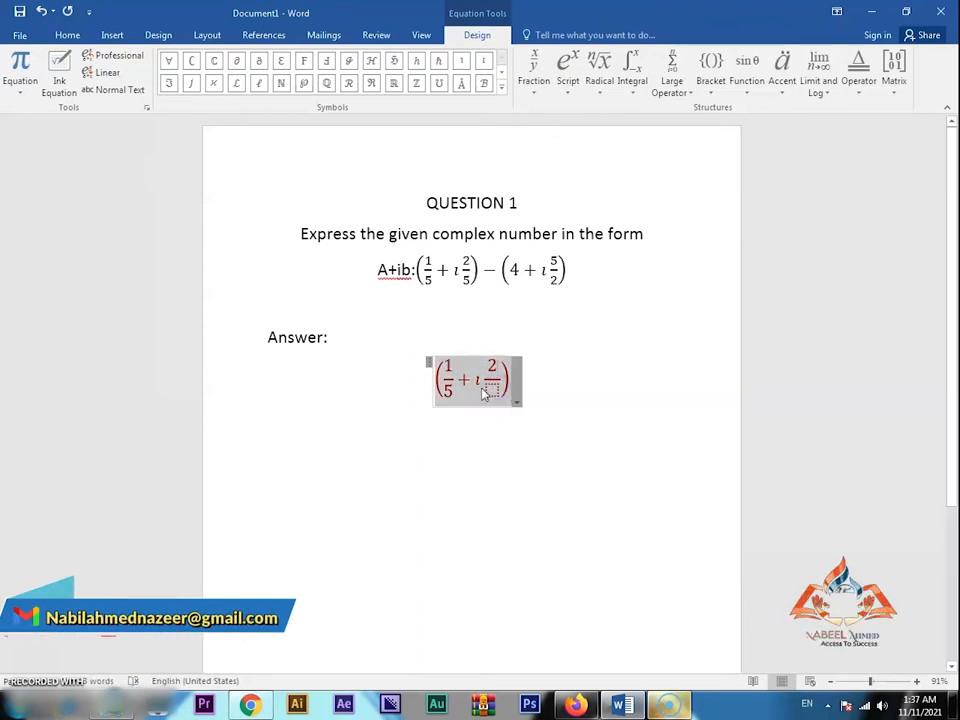
type("5")
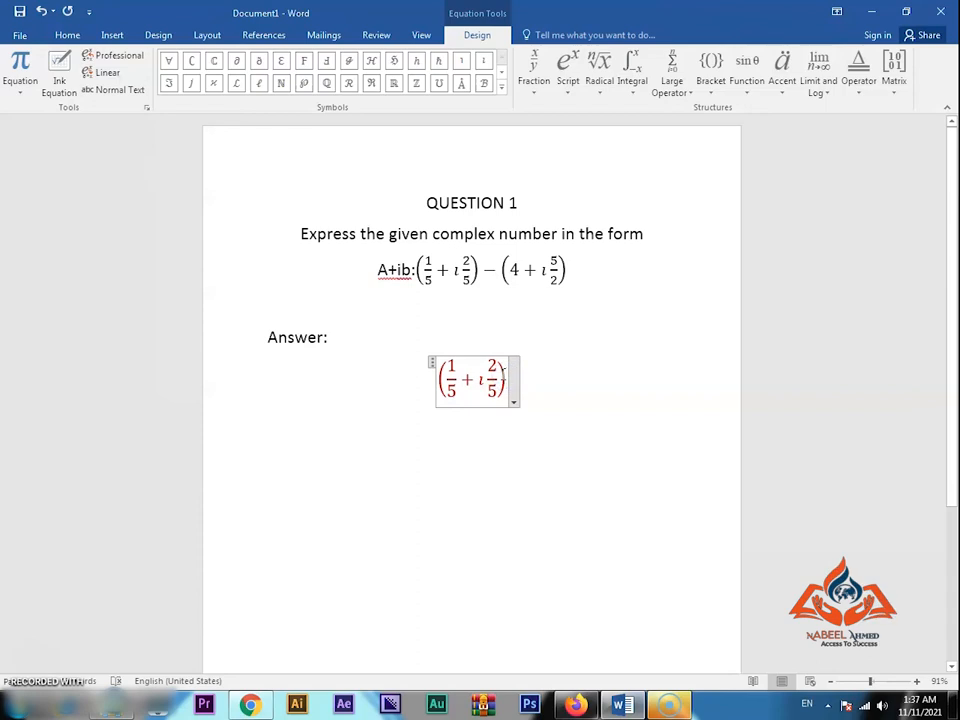
Add a minus sign and an empty pair of round brackets after the first brackets of the answer equation
left_click(503, 82)
left_click(459, 59)
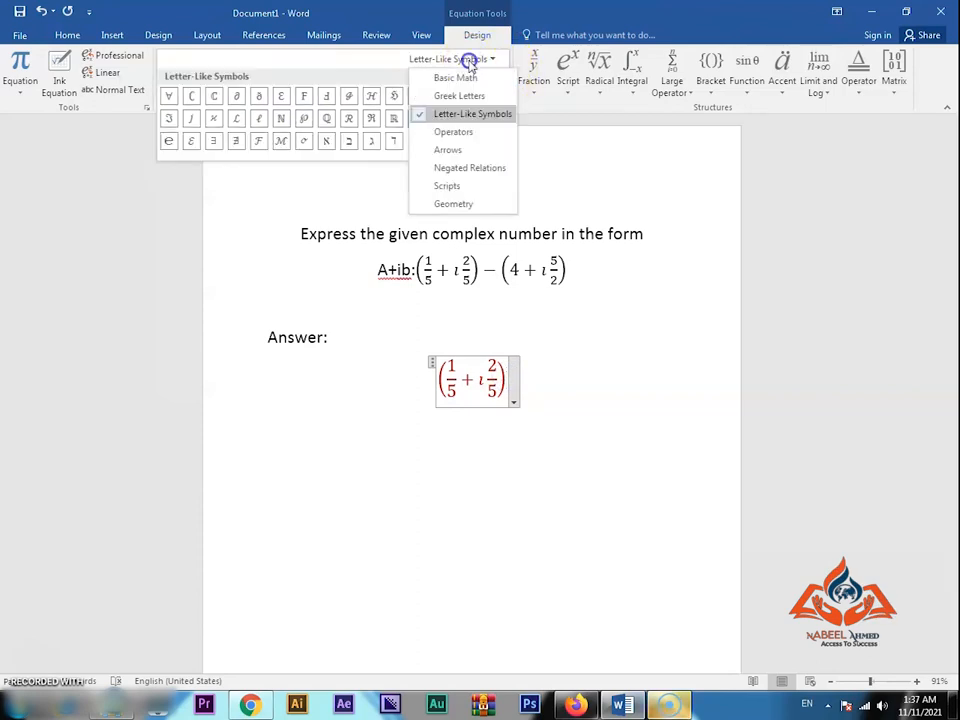
left_click(461, 79)
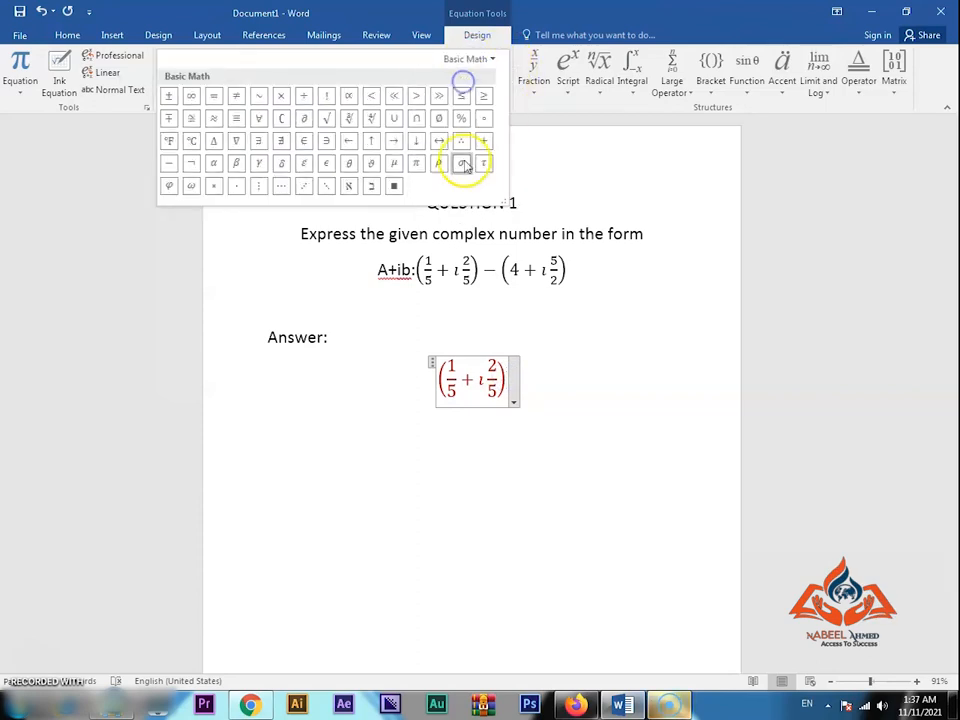
left_click(167, 163)
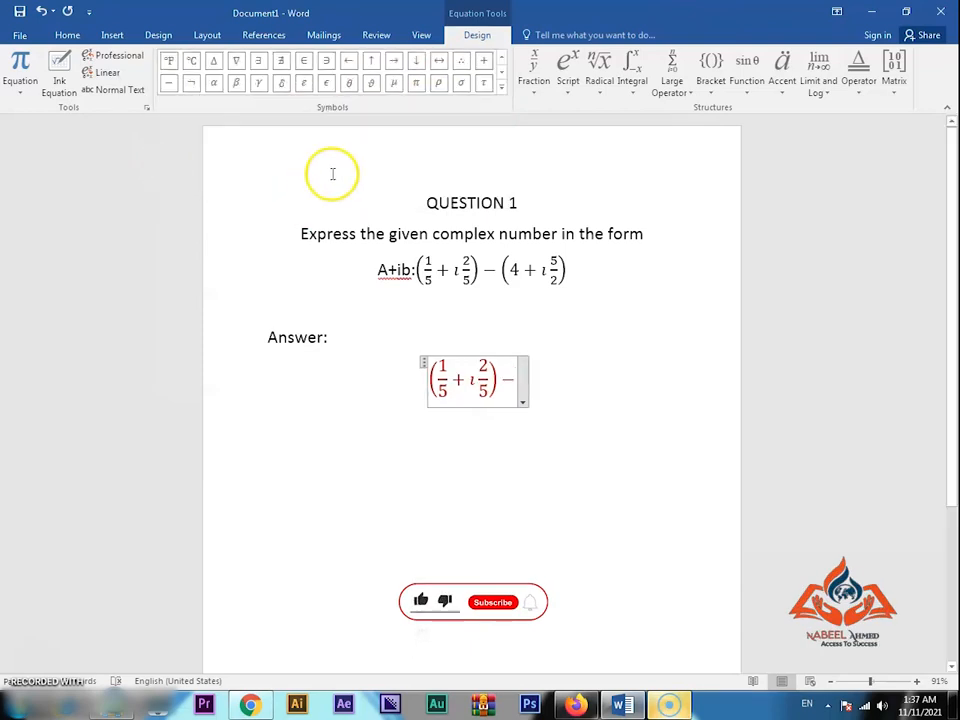
left_click(711, 80)
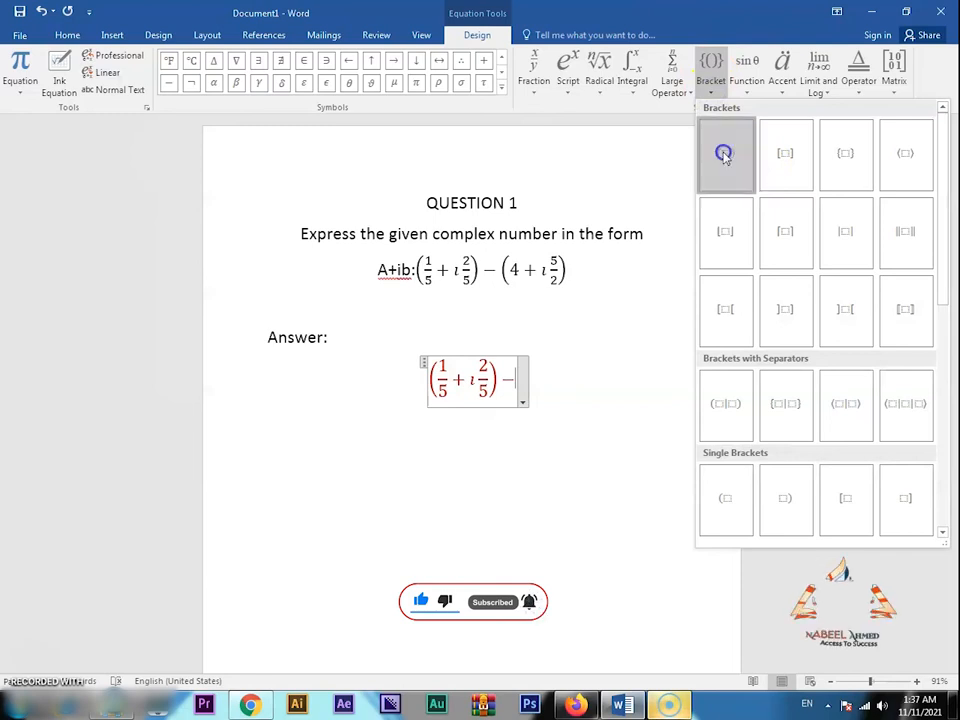
left_click(727, 156)
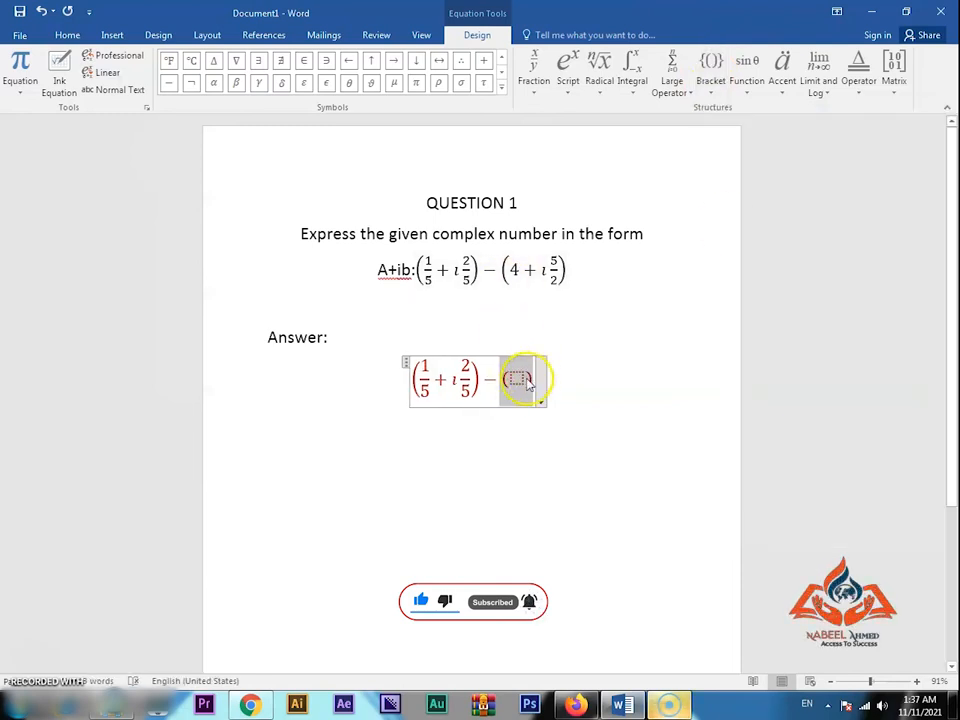
Enter 4 + ı inside the second brackets of the answer equation, using the letter-like ı symbol
type("4")
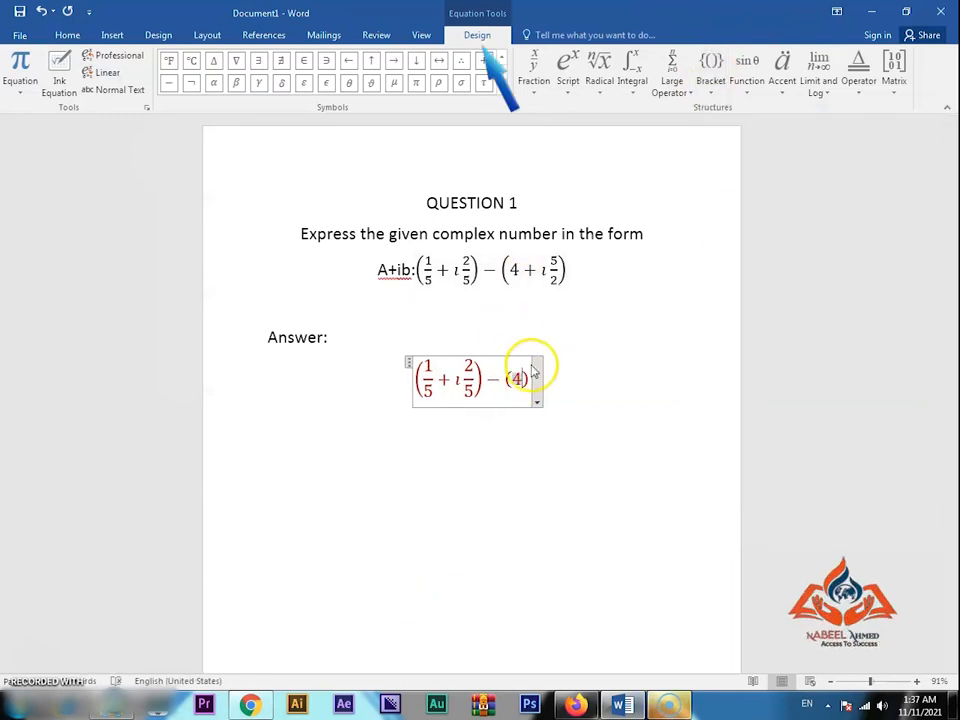
left_click(483, 62)
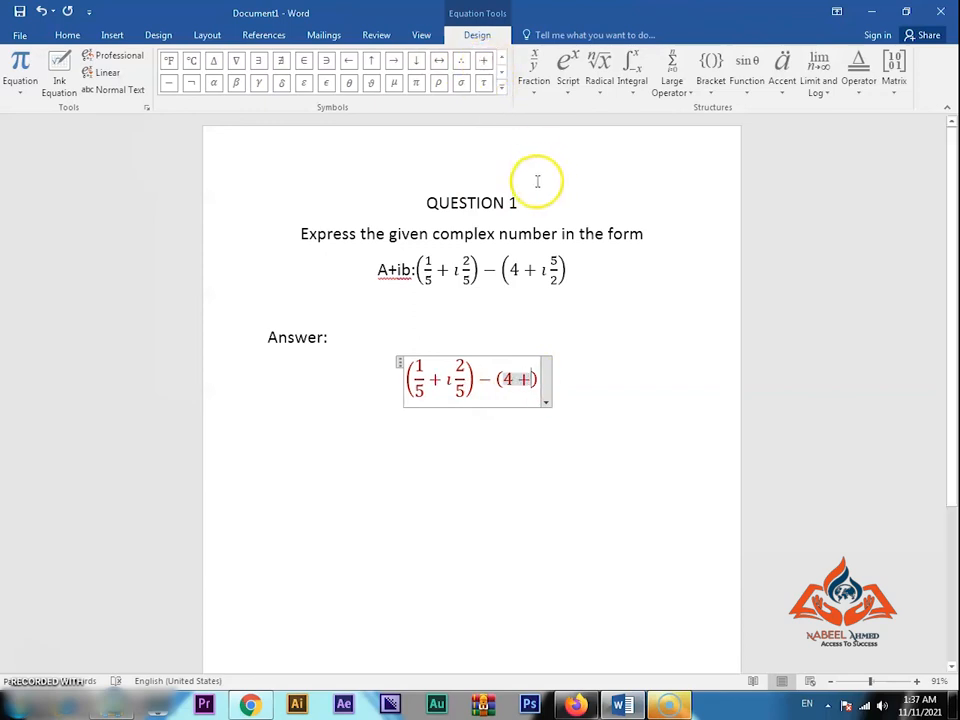
left_click(503, 88)
left_click(472, 62)
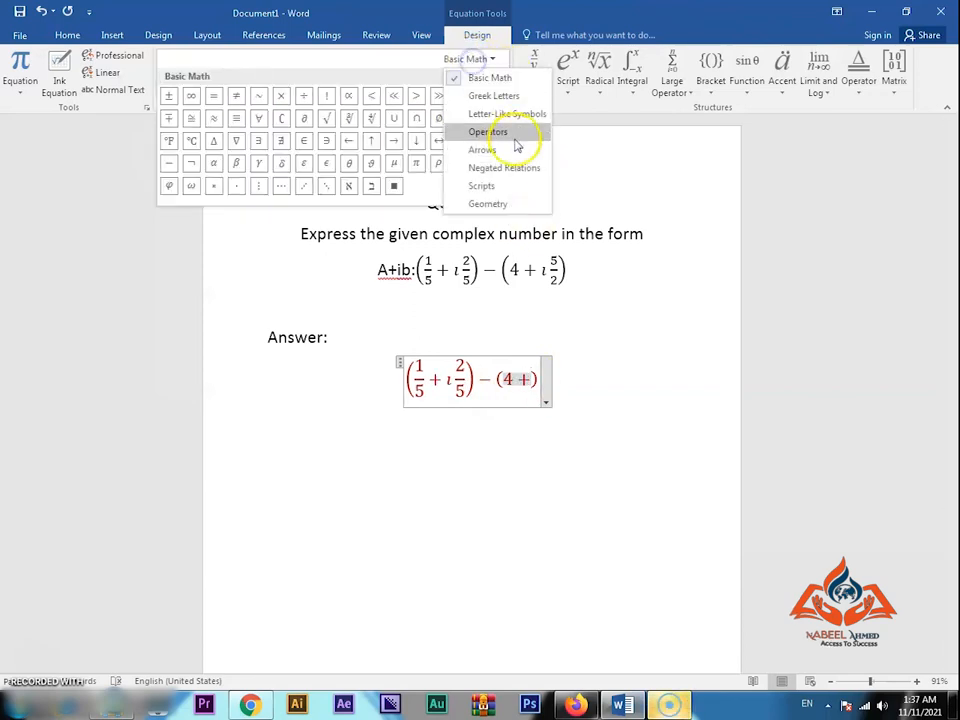
left_click(503, 112)
left_click(484, 96)
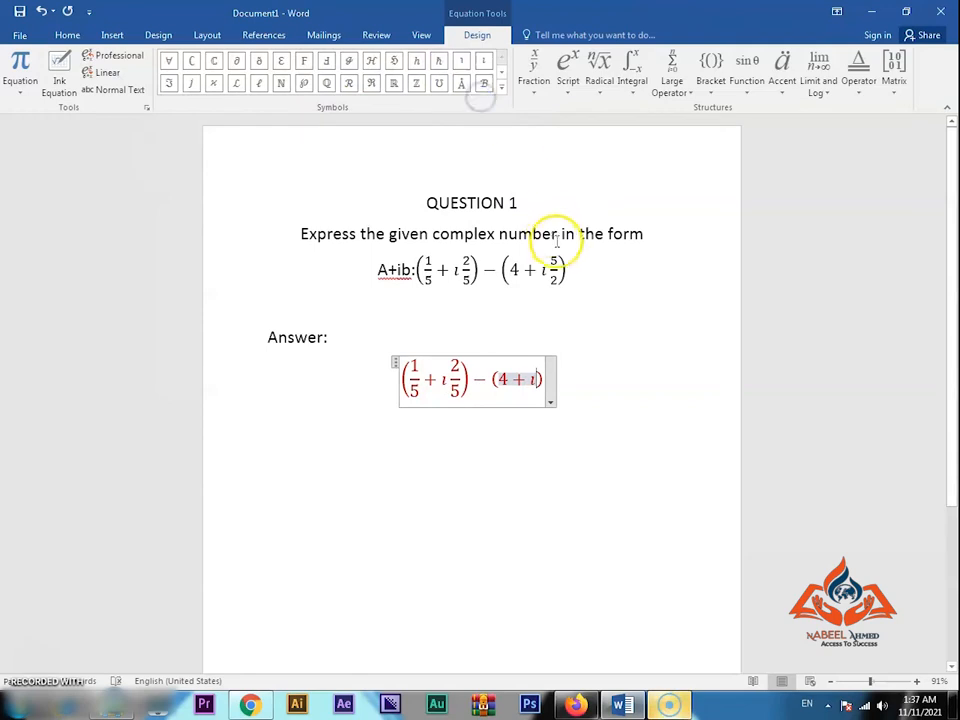
Insert a stacked fraction with numerator 5 and denominator 2 after the ı in the answer equation's second brackets
left_click(532, 75)
left_click(549, 146)
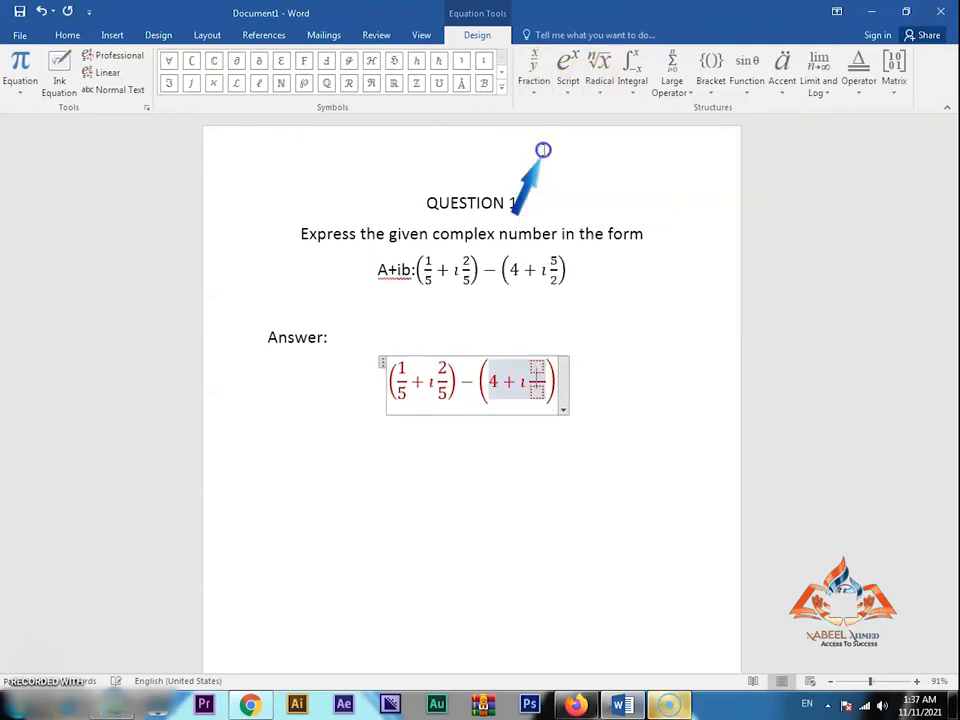
left_click(537, 366)
type("5")
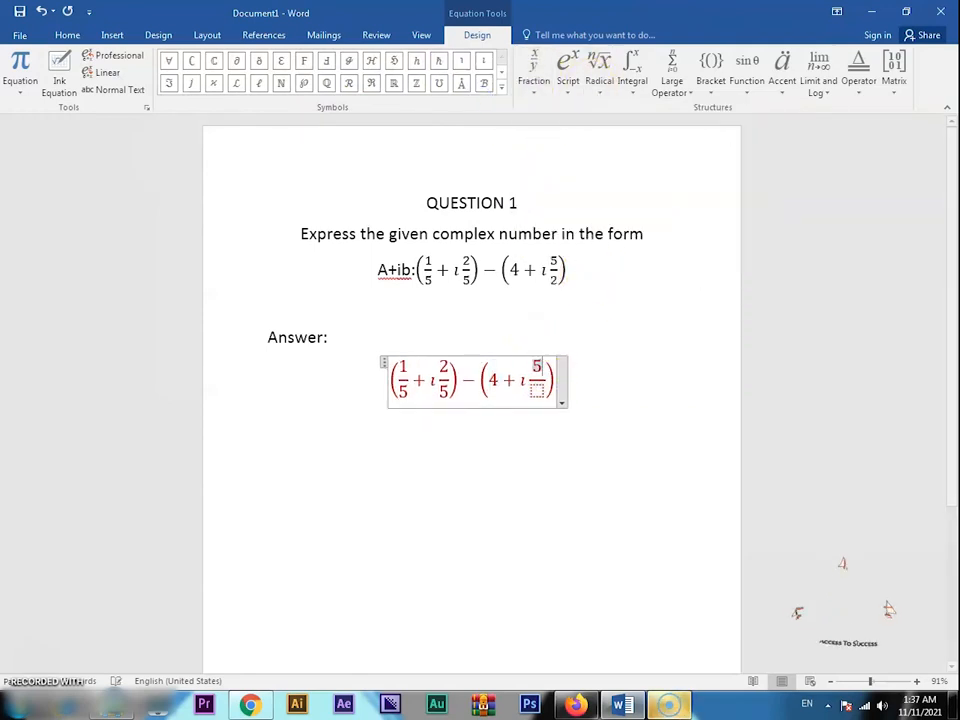
key("Down")
type("2")
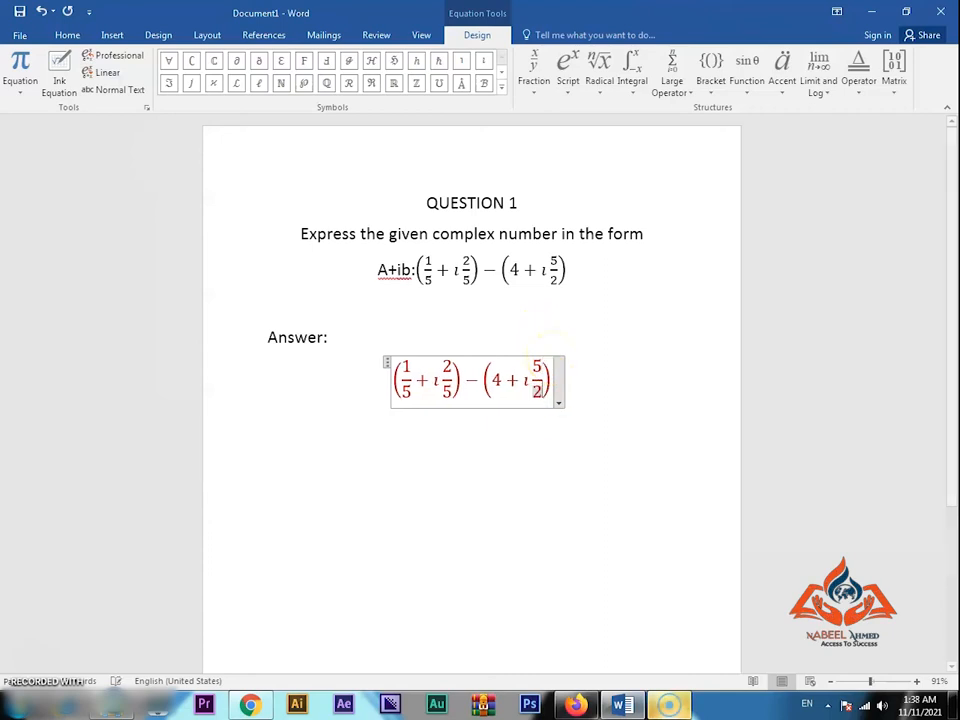
Start a new line below the first answer equation and insert a new empty equation there
left_click(573, 391)
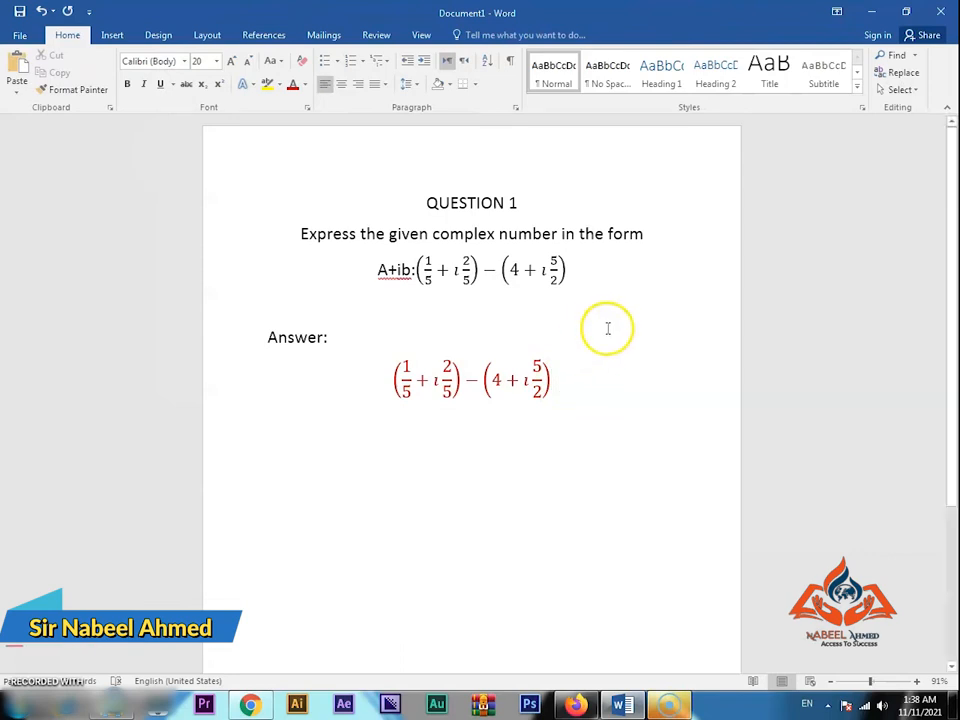
key("Return")
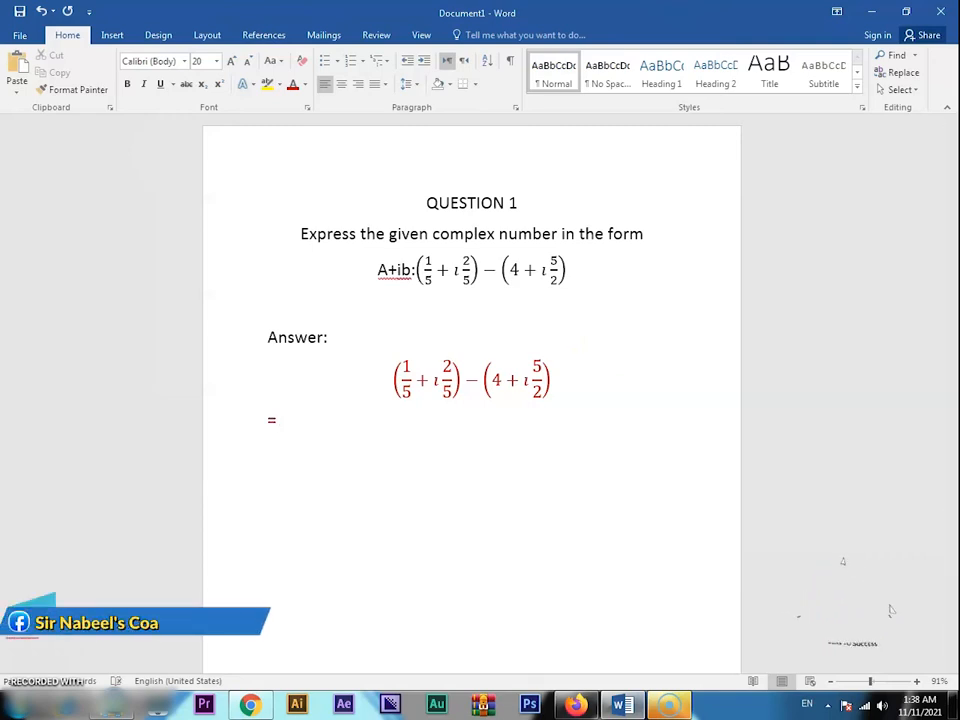
key("BackSpace")
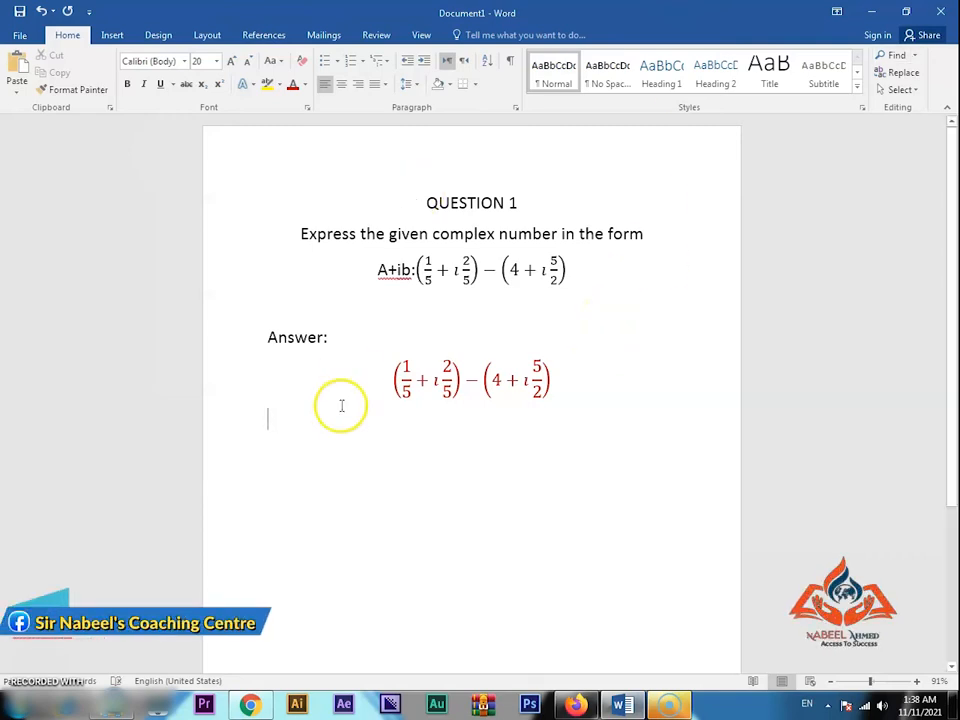
left_click(112, 35)
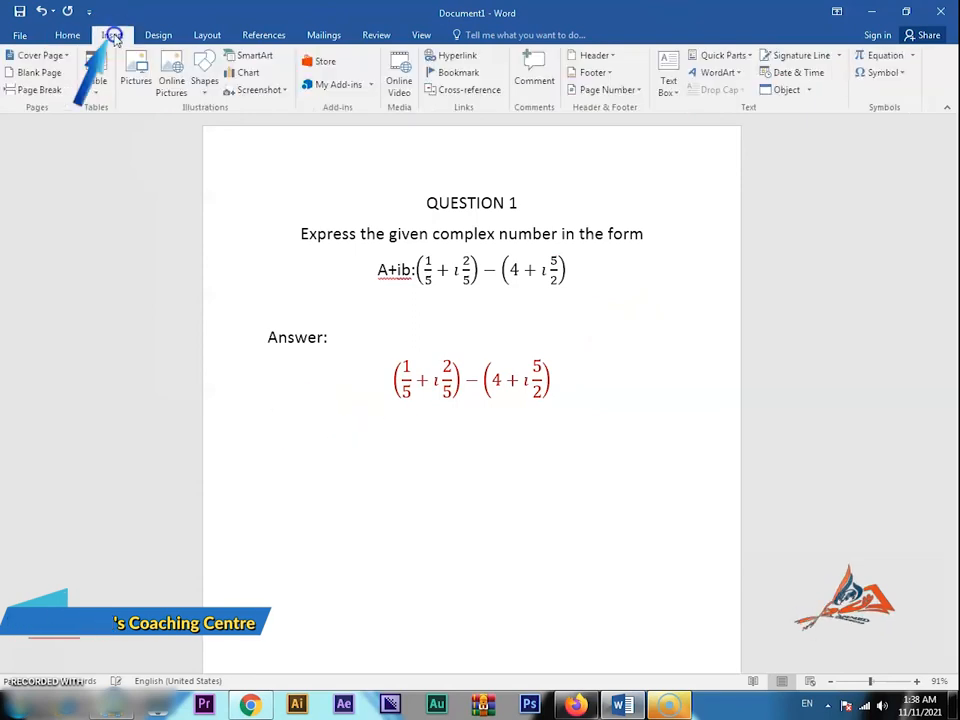
left_click(862, 54)
left_click(460, 422)
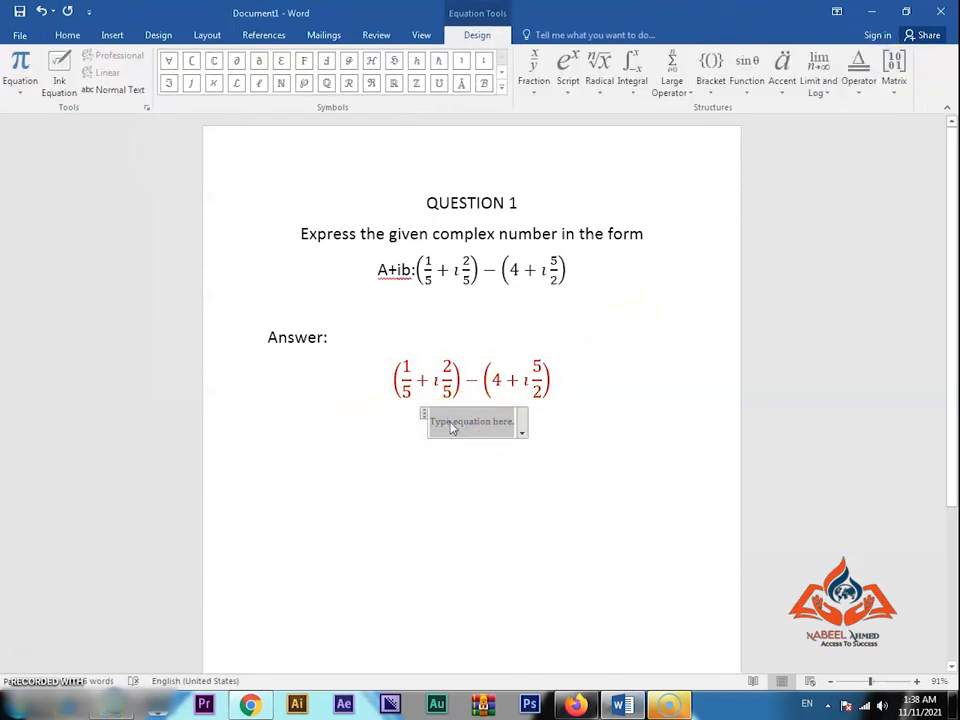
Insert an equals sign from the Basic Math symbols at the start of the new equation
left_click(502, 85)
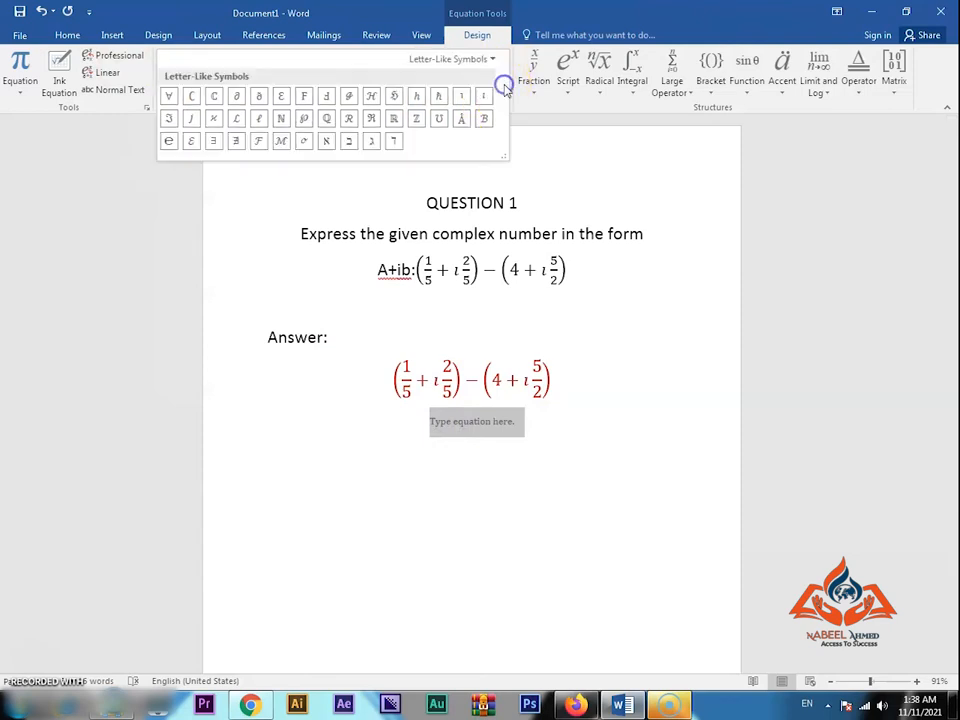
left_click(470, 58)
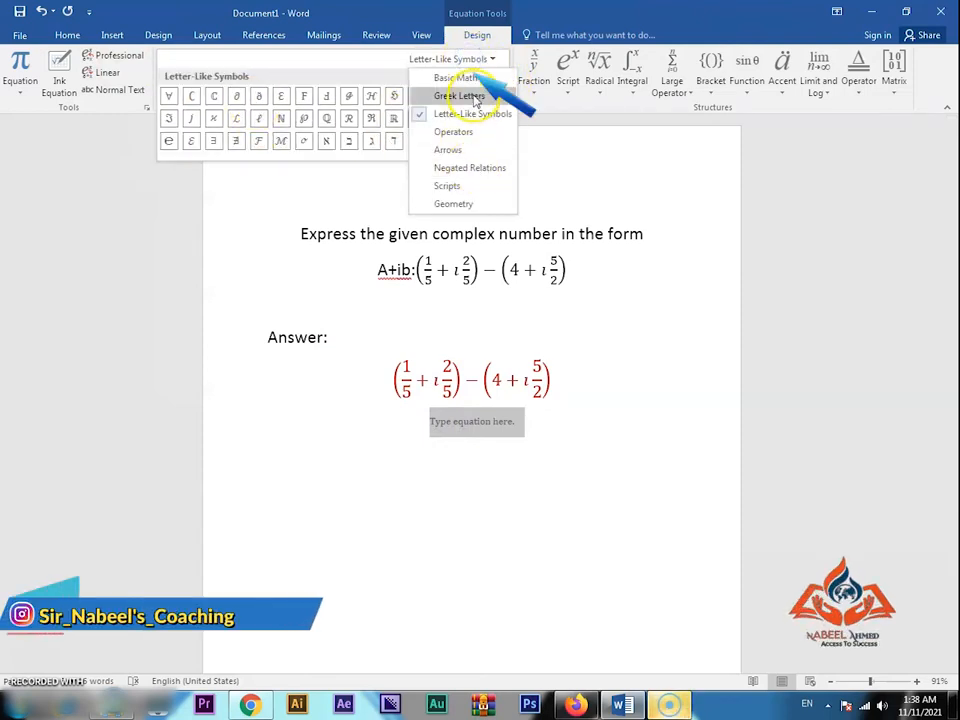
left_click(470, 78)
left_click(213, 97)
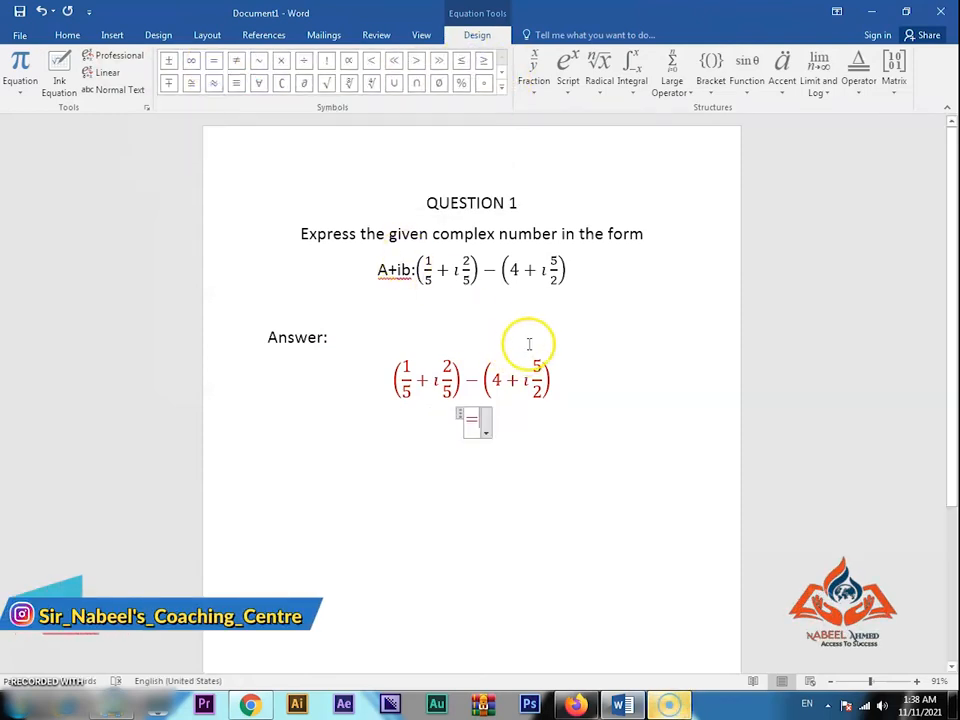
Insert a stacked fraction with numerator 1 and denominator 5 after the equals sign in the second answer line
left_click(533, 70)
left_click(553, 153)
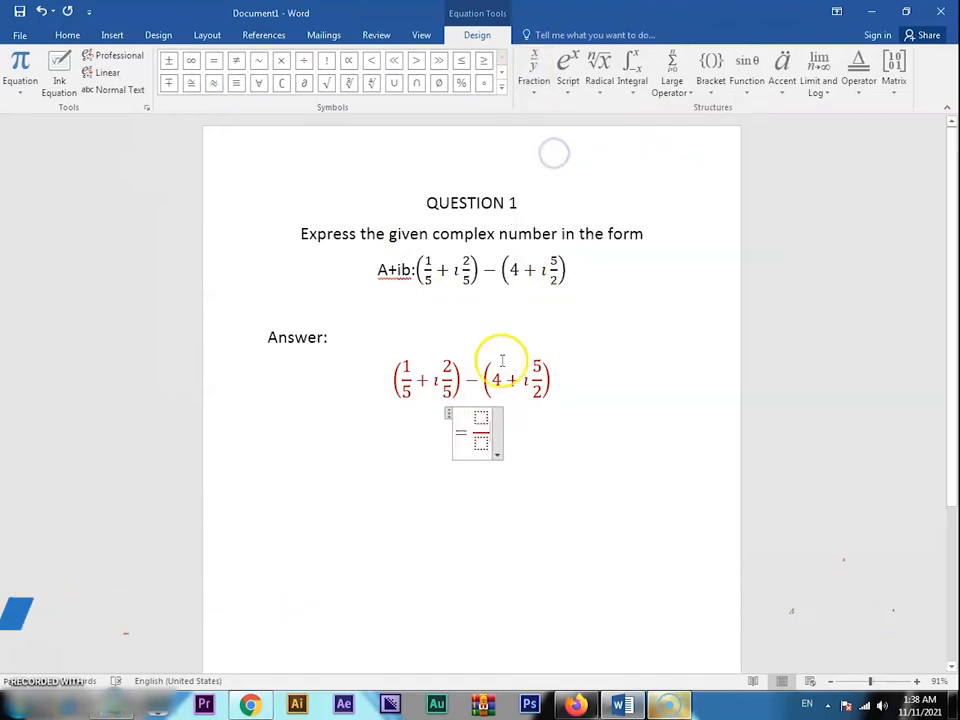
type("1/")
left_click(481, 441)
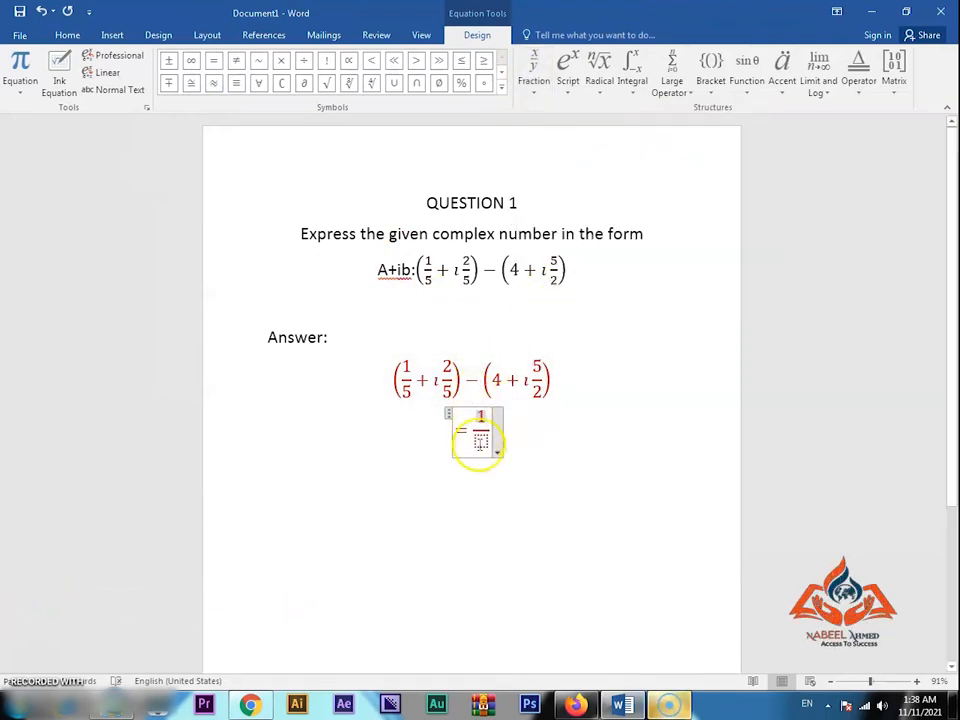
type("5 +")
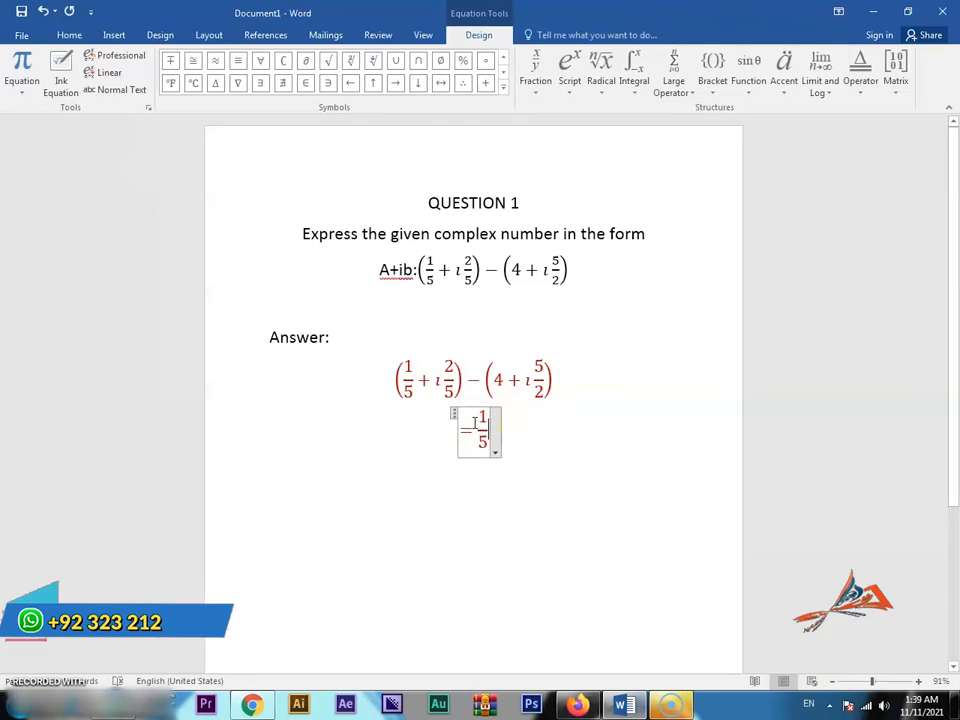
Add a plus sign and a stacked fraction with numerator 2 and denominator 5 after the 1/5 in the second answer line
left_click(490, 85)
left_click(536, 68)
left_click(546, 141)
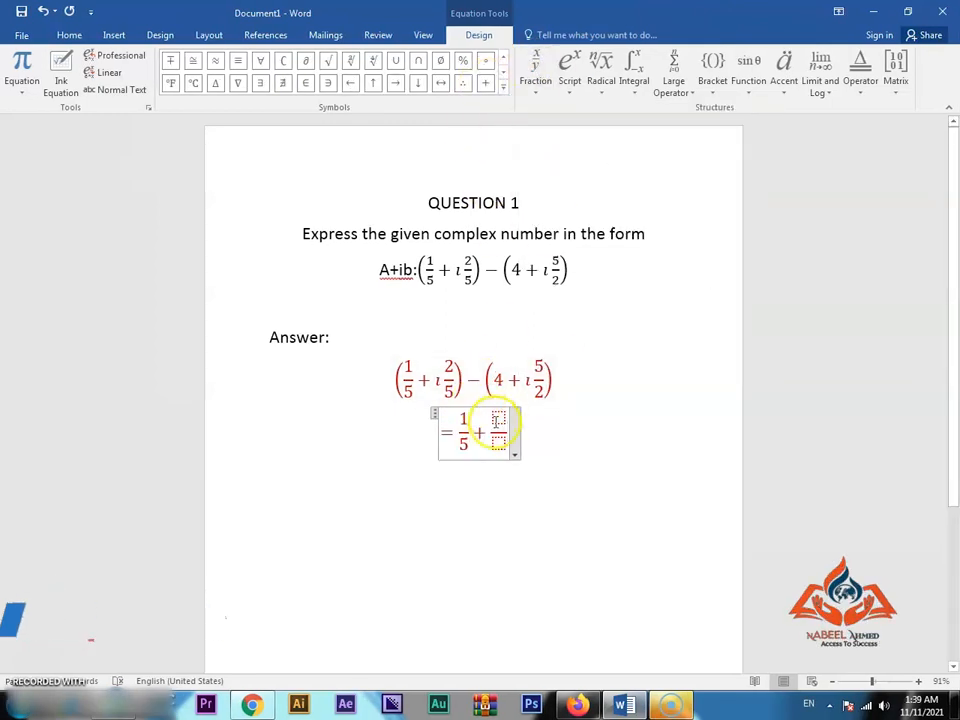
left_click(498, 421)
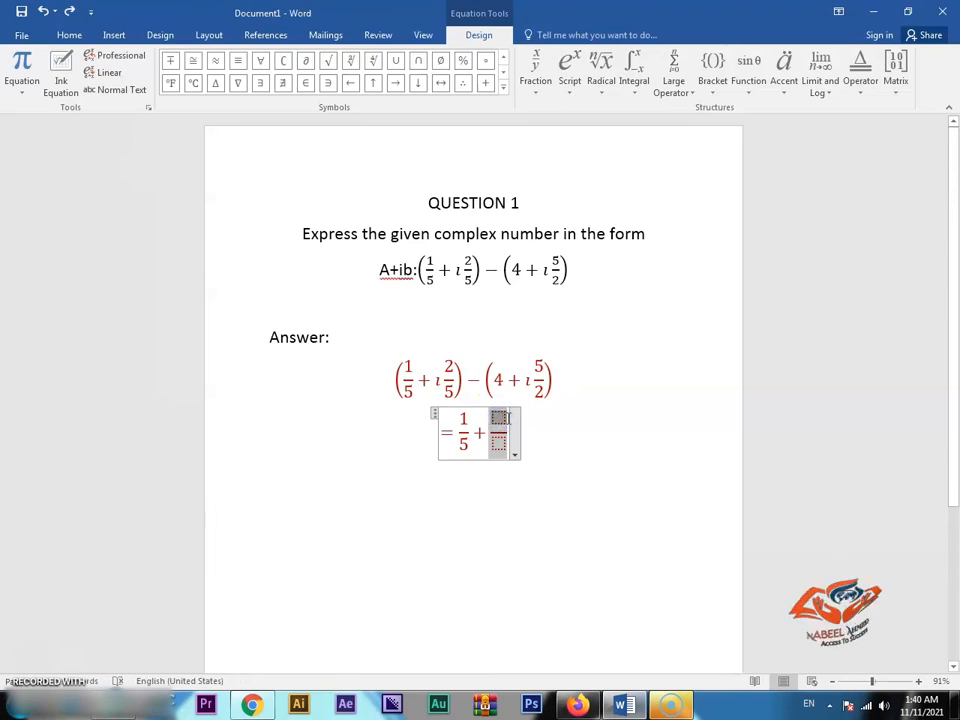
type("2/")
left_click(499, 440)
type("5")
left_click(503, 450)
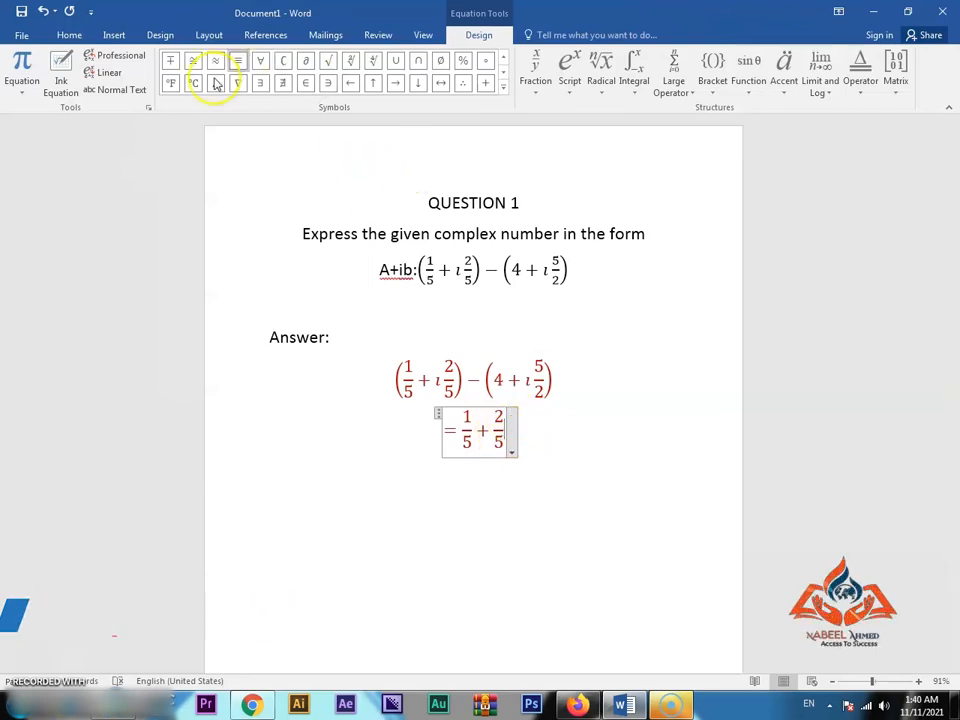
Insert the dotless ı from the Letter-Like Symbols after the 2/5 fraction in the second answer line
left_click(505, 92)
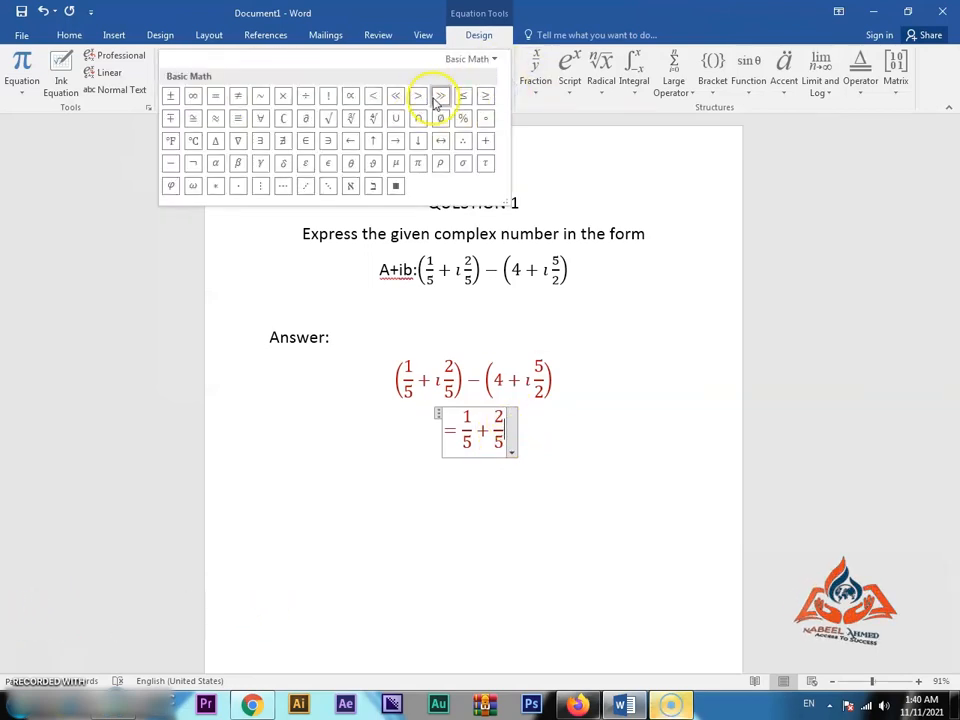
left_click(472, 59)
left_click(506, 114)
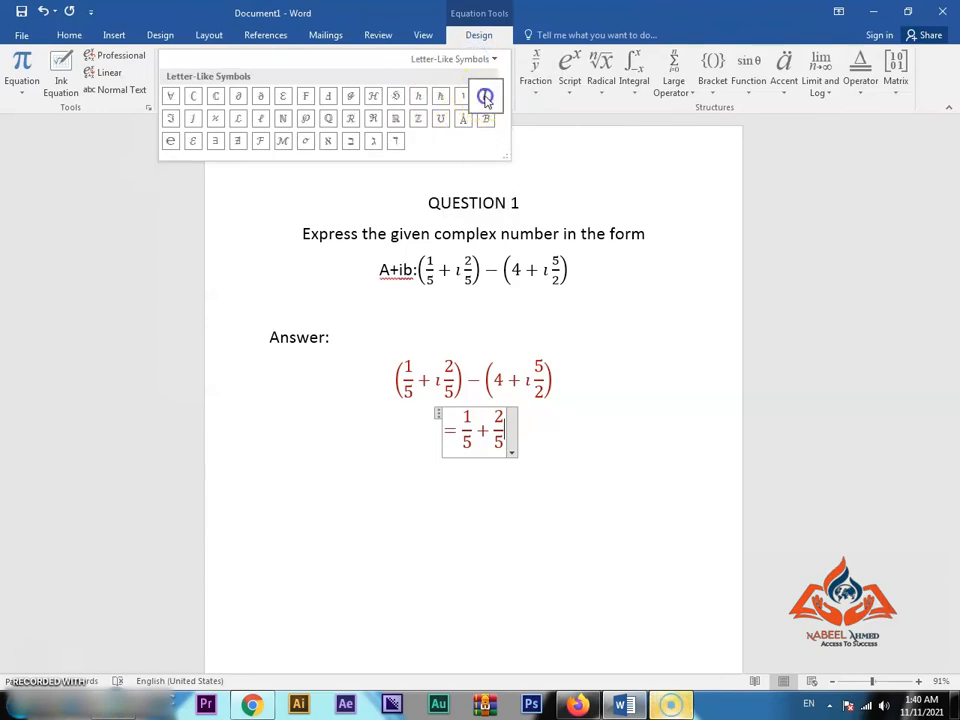
left_click(485, 97)
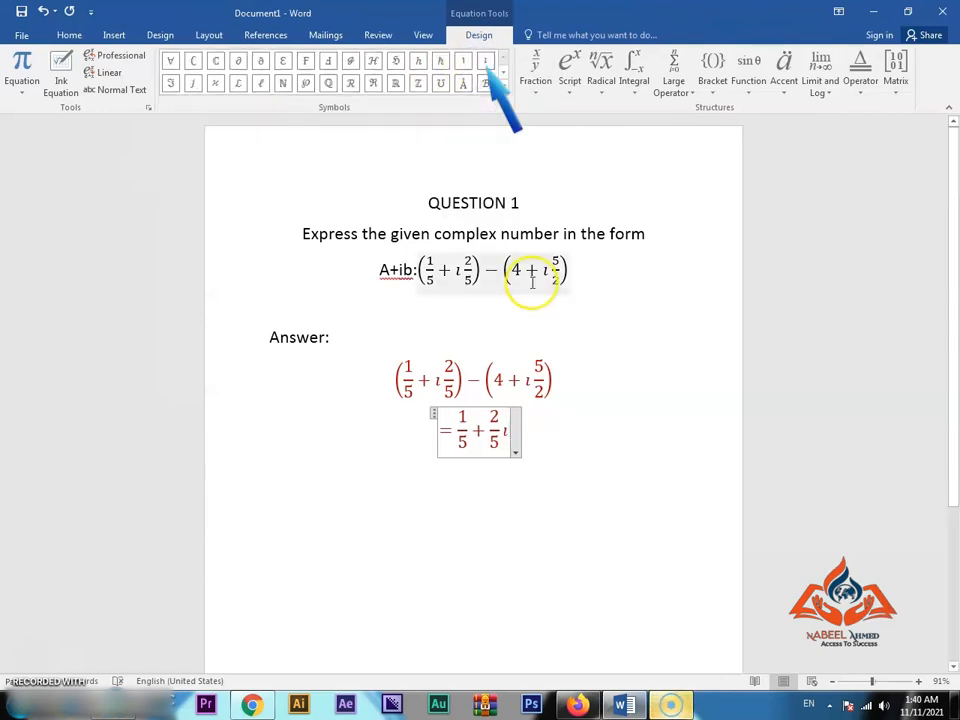
Add a minus sign from the Basic Math symbols and the number 4 after the ı in the second answer line
left_click(503, 86)
left_click(472, 59)
left_click(470, 78)
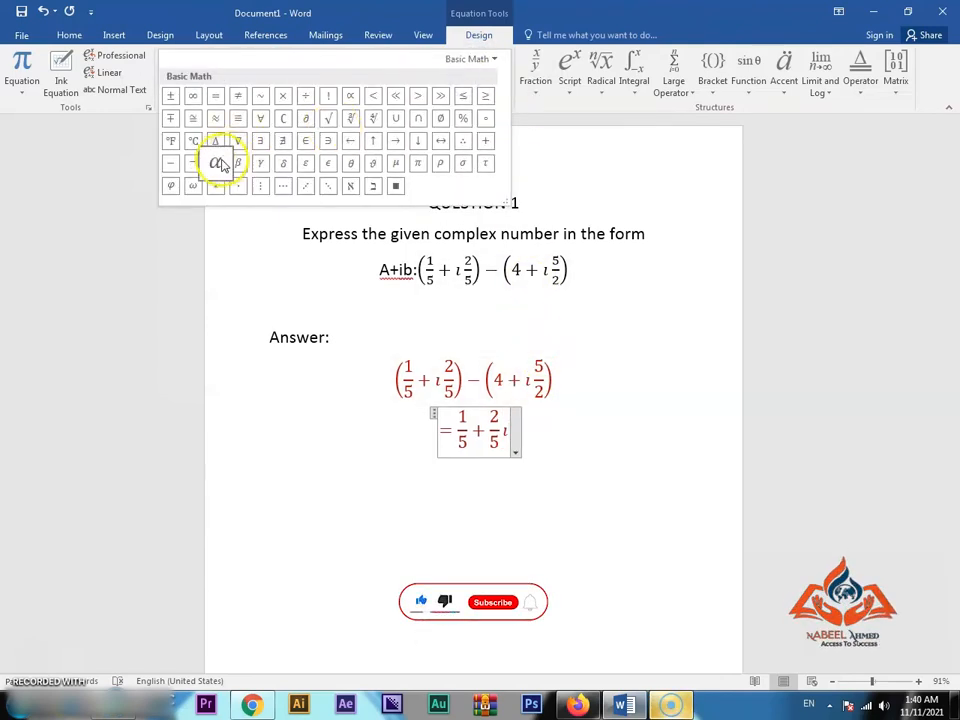
left_click(170, 163)
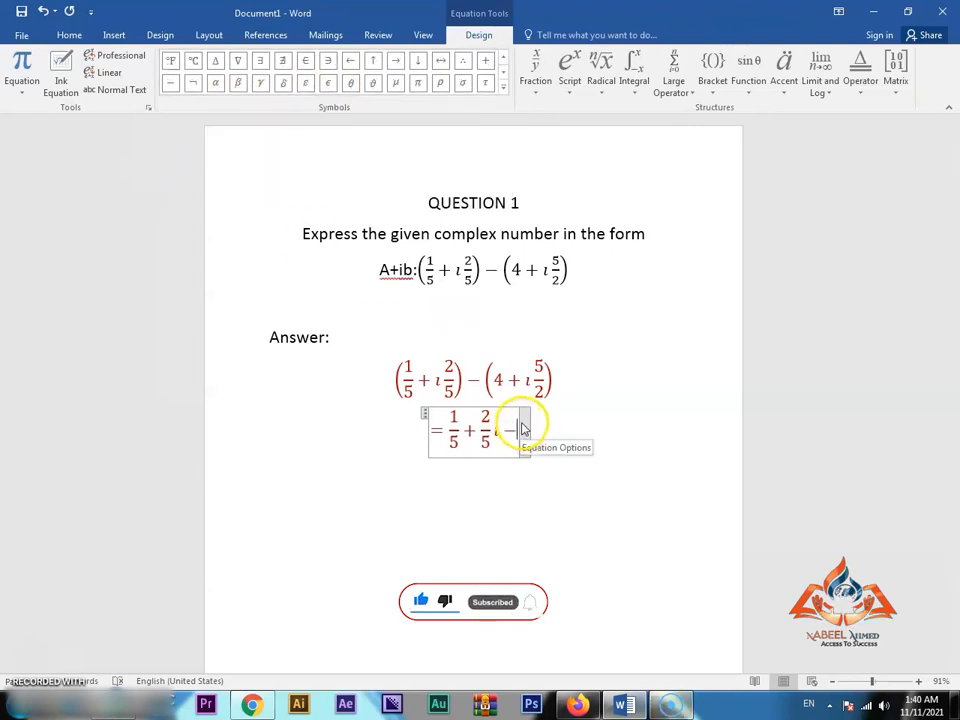
type("4")
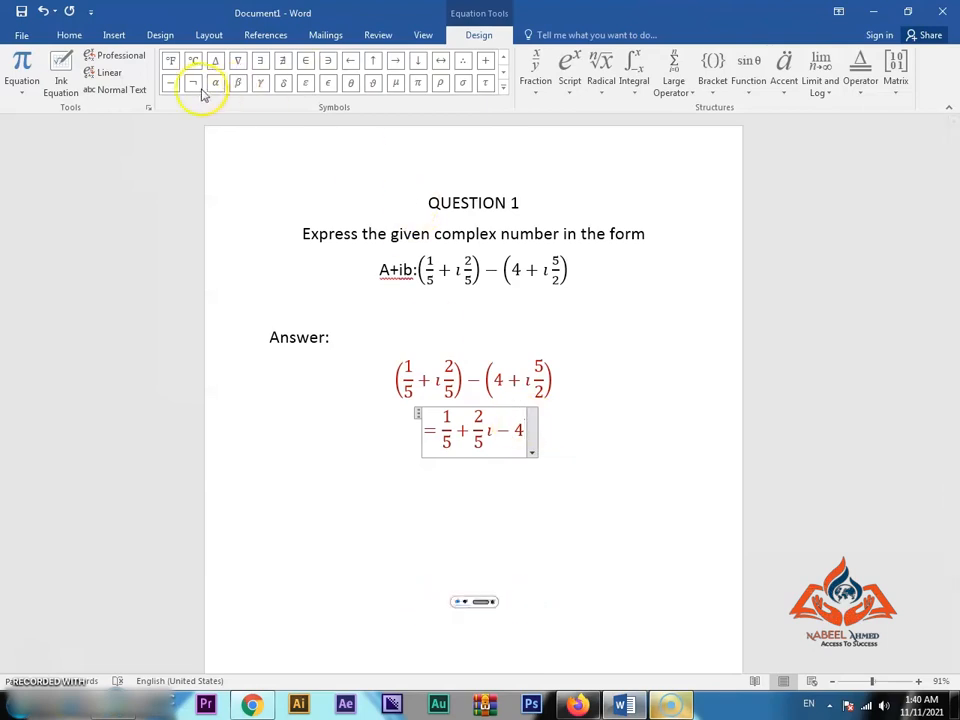
Add another minus sign and a stacked fraction with numerator 5 and denominator 2 after the 4 in the second answer line
left_click(170, 88)
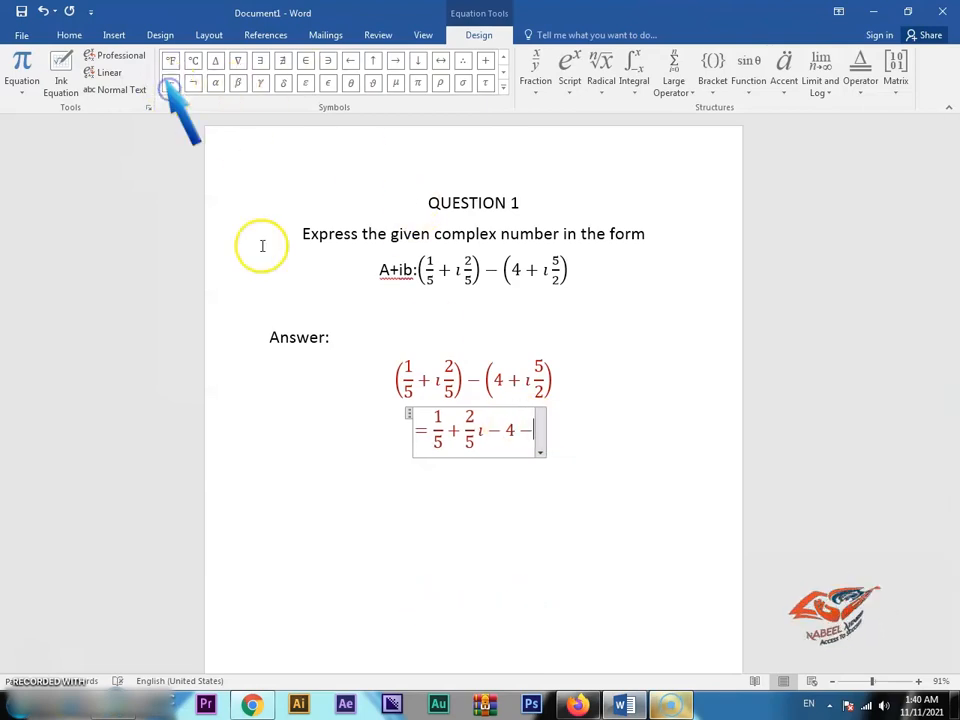
left_click(533, 80)
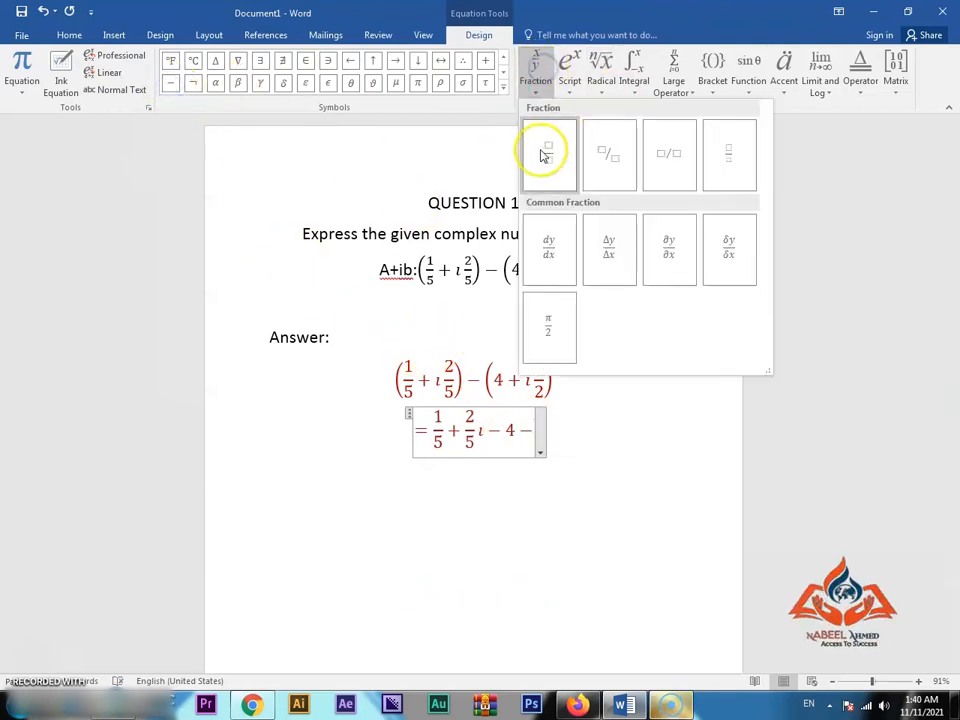
left_click(547, 150)
left_click_drag(533, 434, 537, 416)
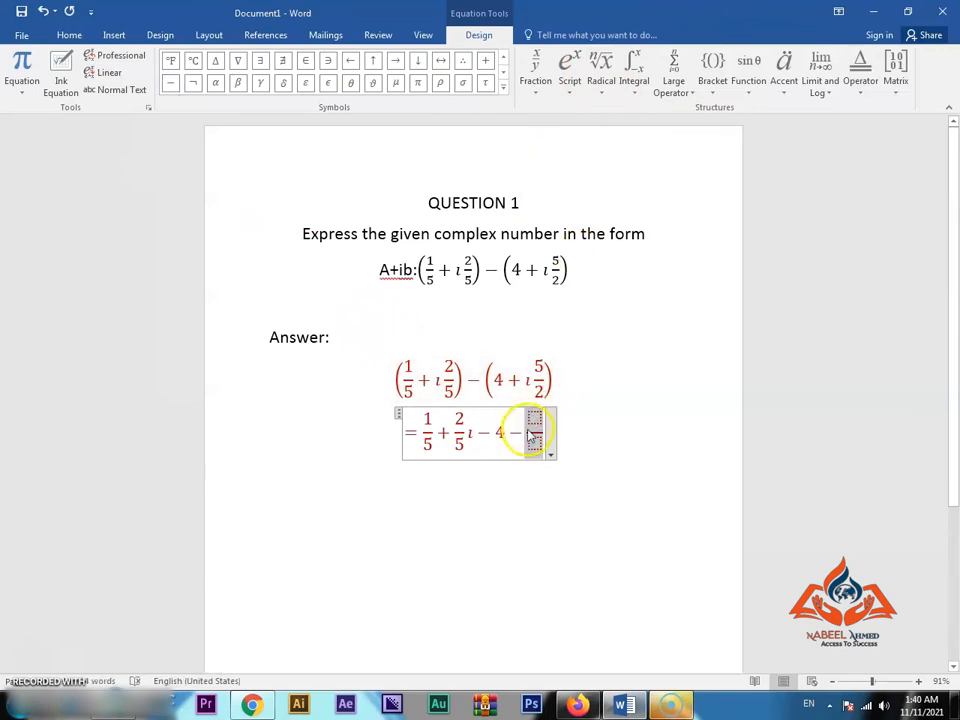
type("5/")
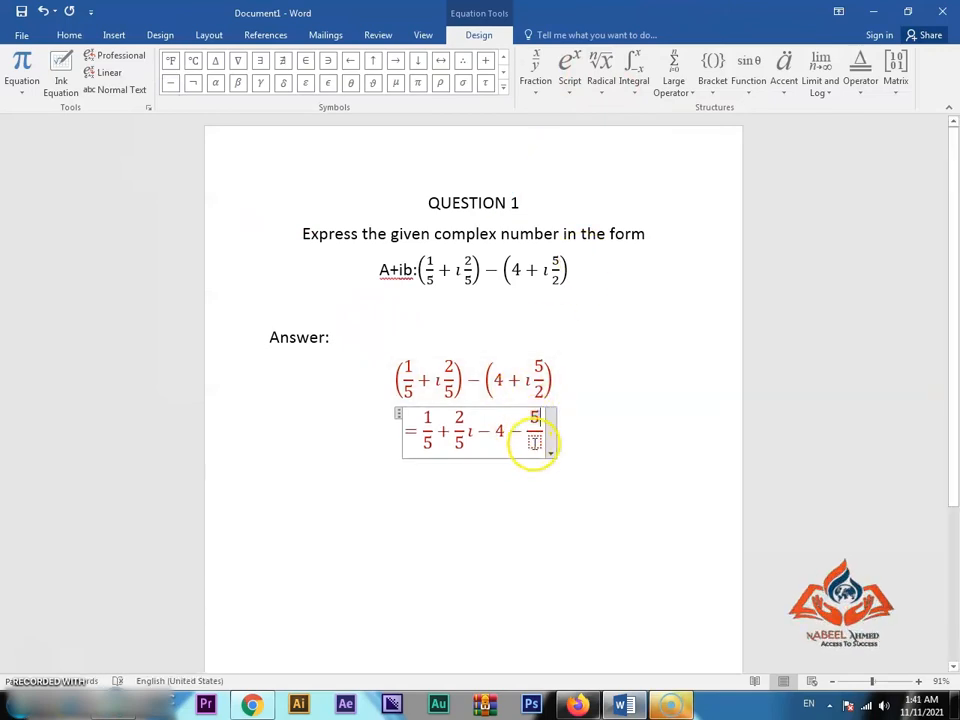
type("2")
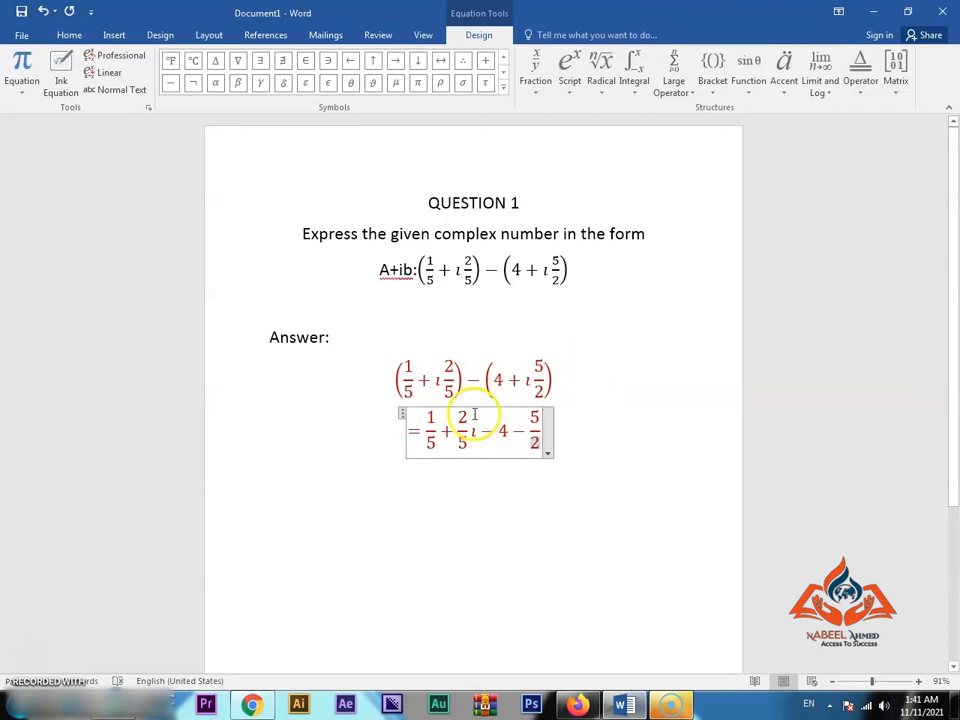
Insert the dotless ı from the Letter-Like Symbols after the 5/2 fraction at the end of the second answer line
left_click(503, 87)
left_click(478, 62)
left_click(502, 114)
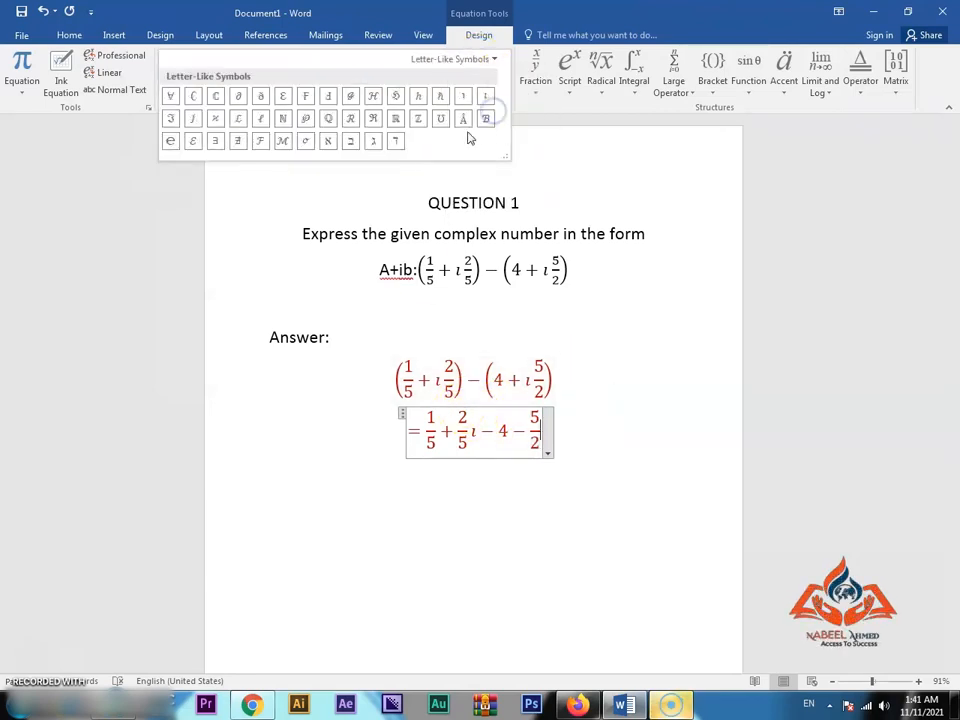
Start a new line below the second answer equation and insert a new empty equation there
left_click(562, 437)
key("Return")
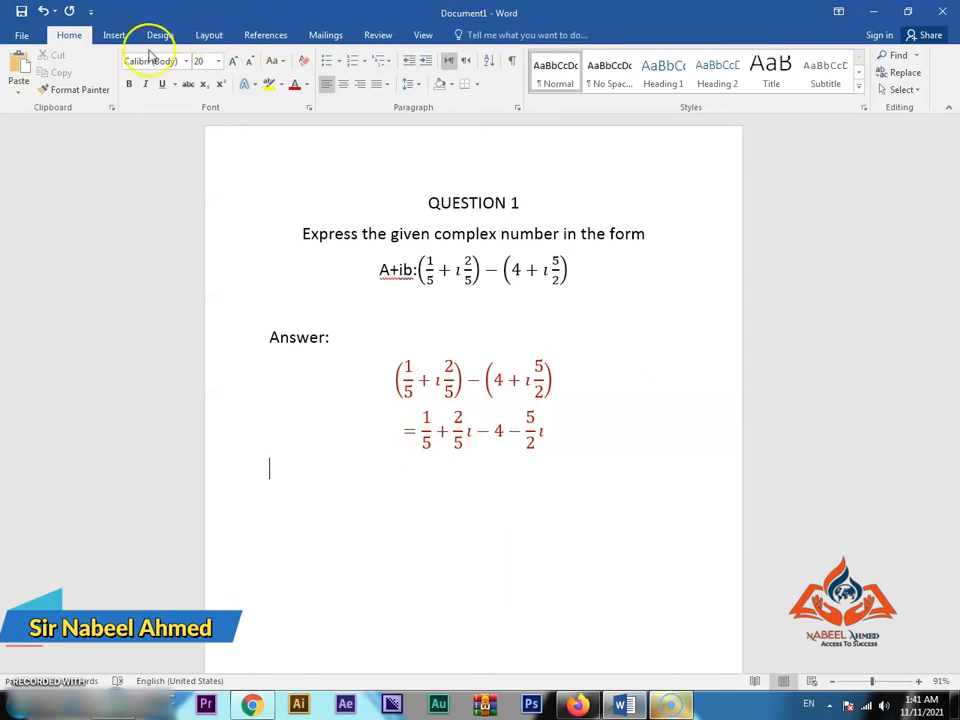
left_click(114, 35)
left_click(886, 56)
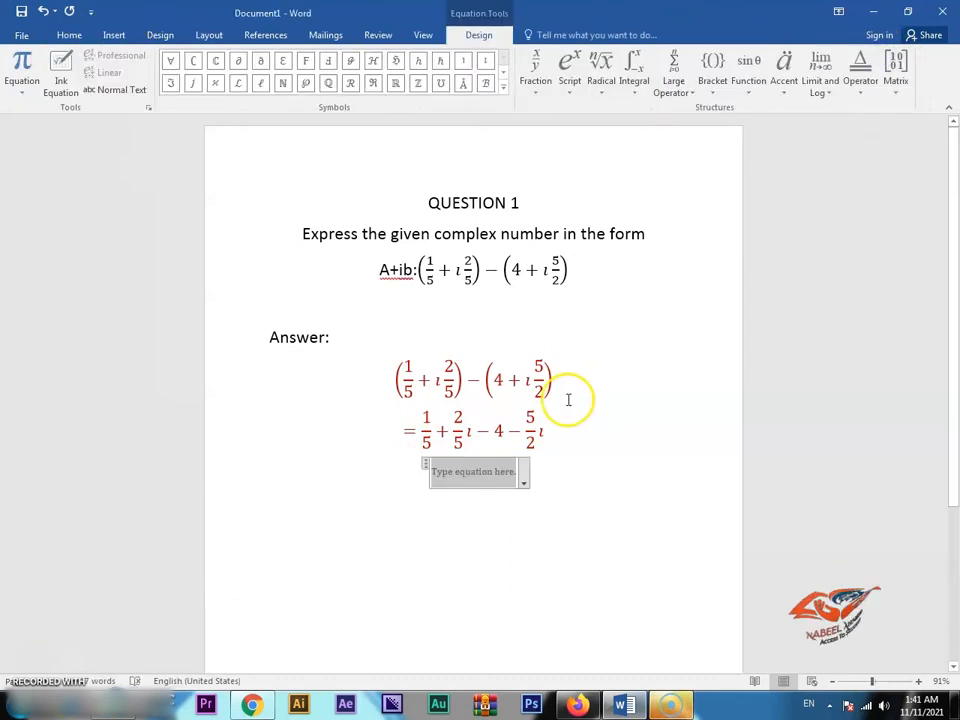
Insert an equals sign from the Basic Math symbols at the start of the third answer line
left_click(502, 88)
left_click(456, 60)
left_click(454, 74)
left_click(214, 100)
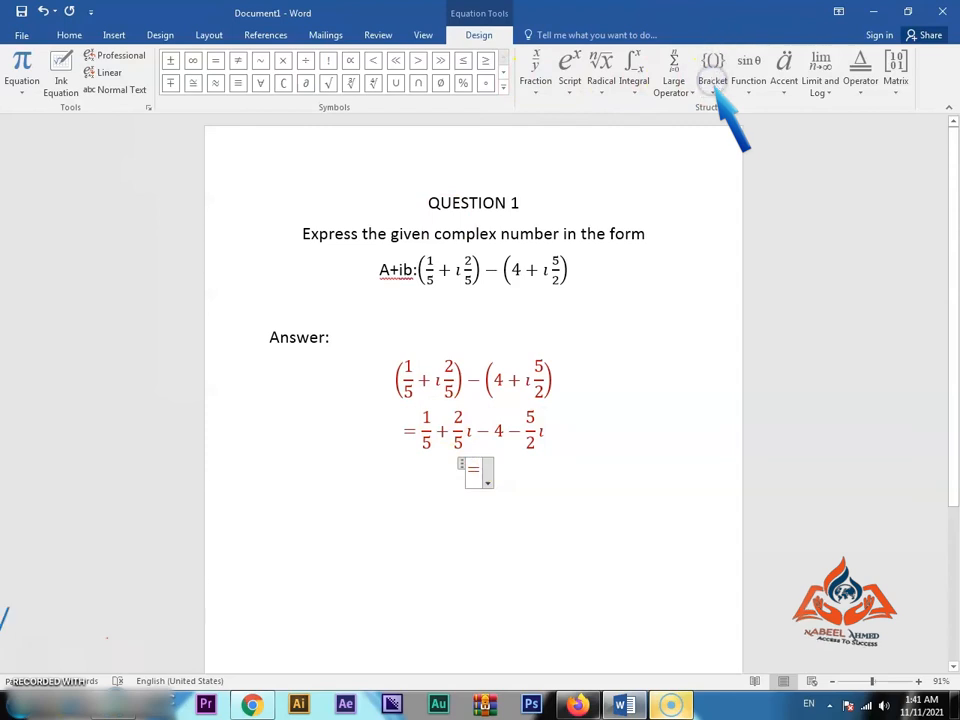
Insert round brackets after the equals sign in the third answer line, containing a stacked fraction 1 over 5
left_click(713, 80)
left_click(727, 155)
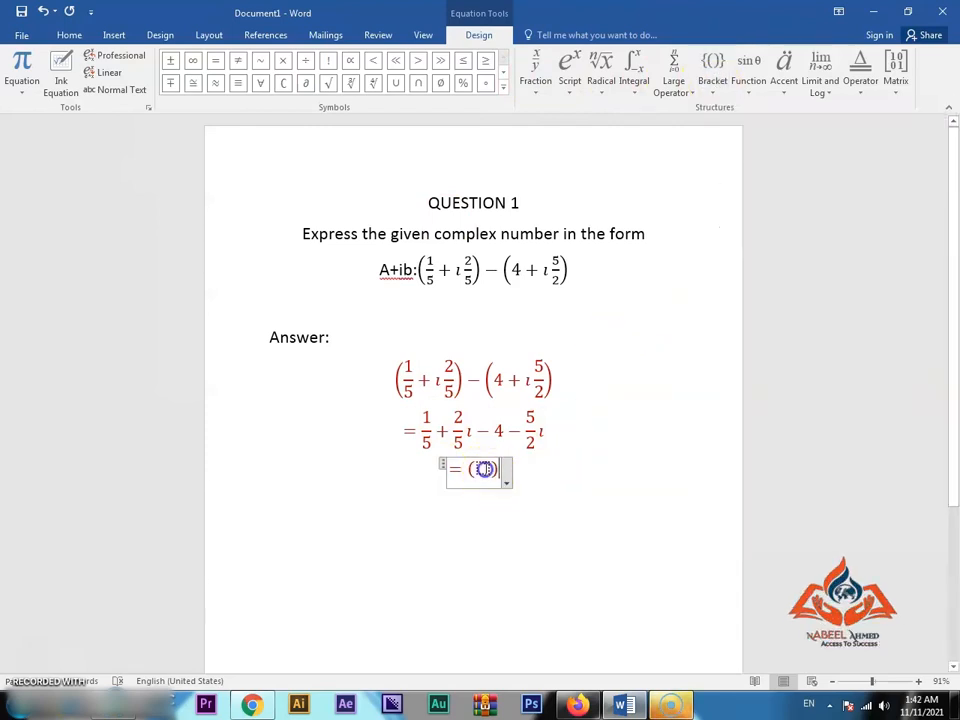
left_click(533, 68)
left_click(550, 145)
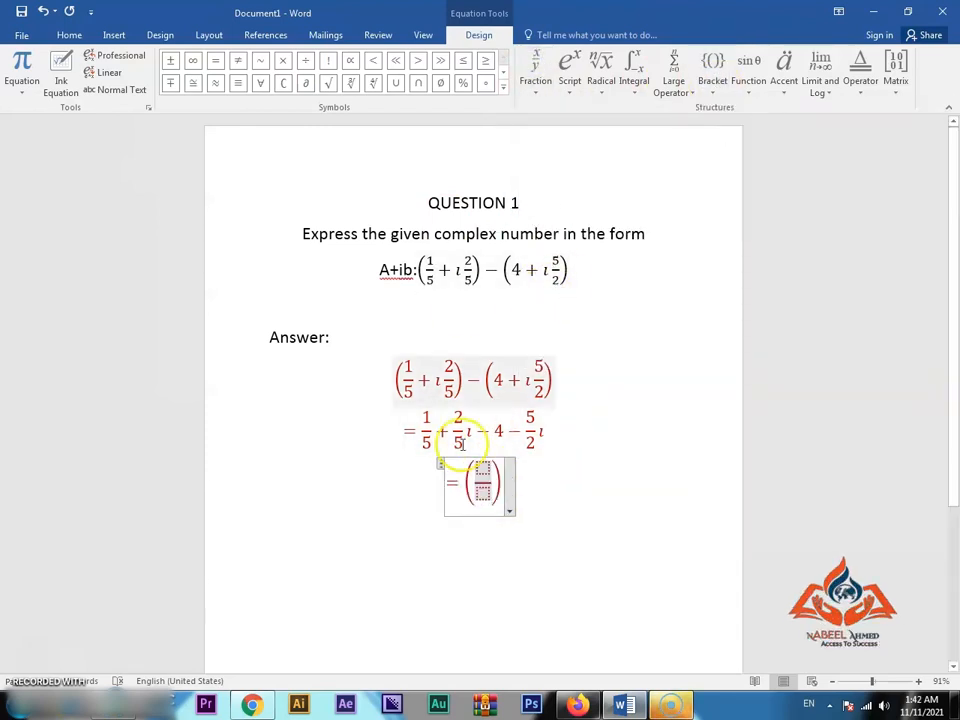
type("1/5")
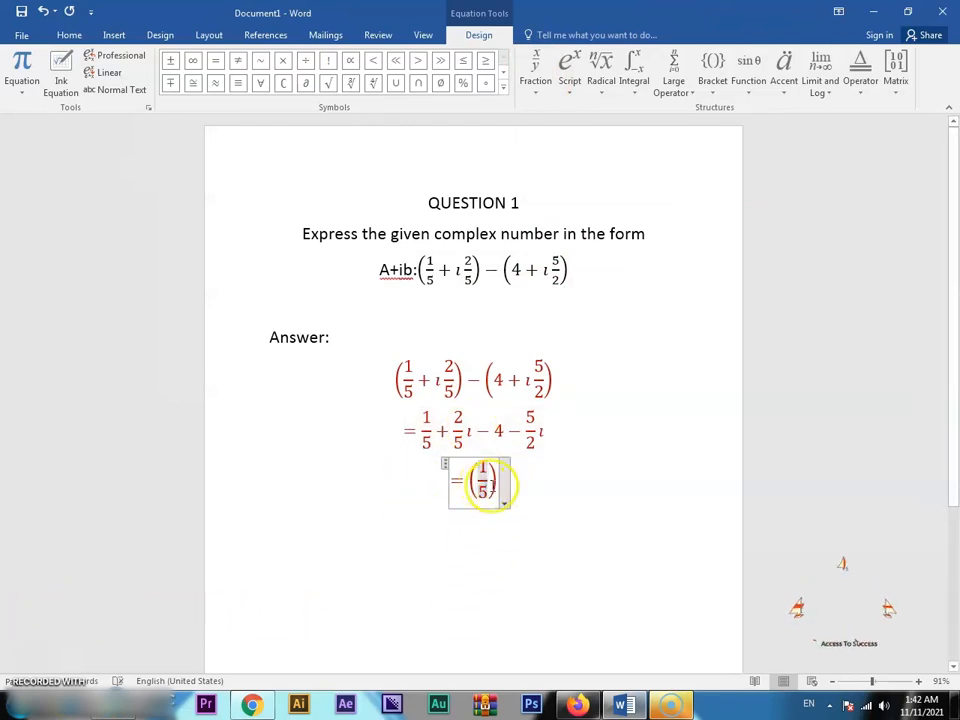
Add a minus sign and the number 4 after the 1/5 fraction inside the third answer line's brackets
key("Right")
type("4")
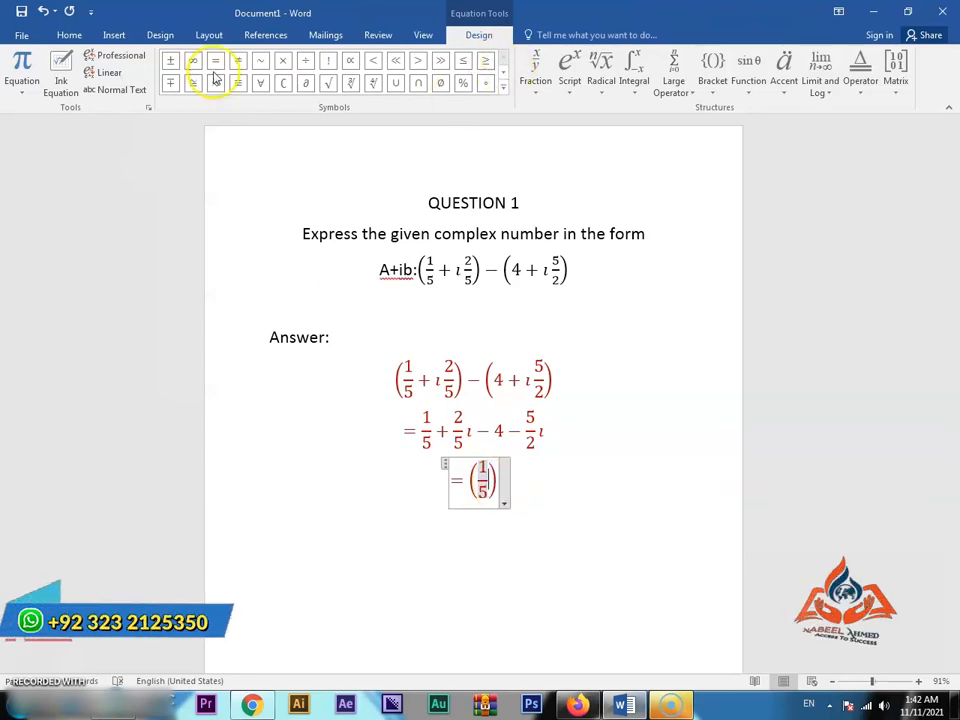
left_click(503, 87)
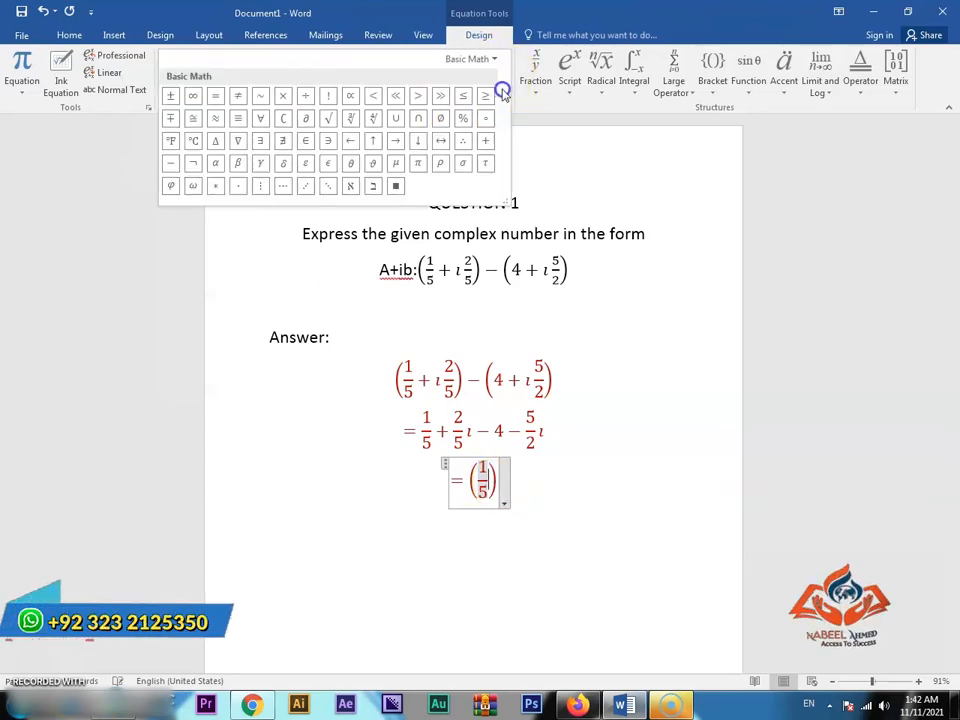
left_click(170, 163)
type("4")
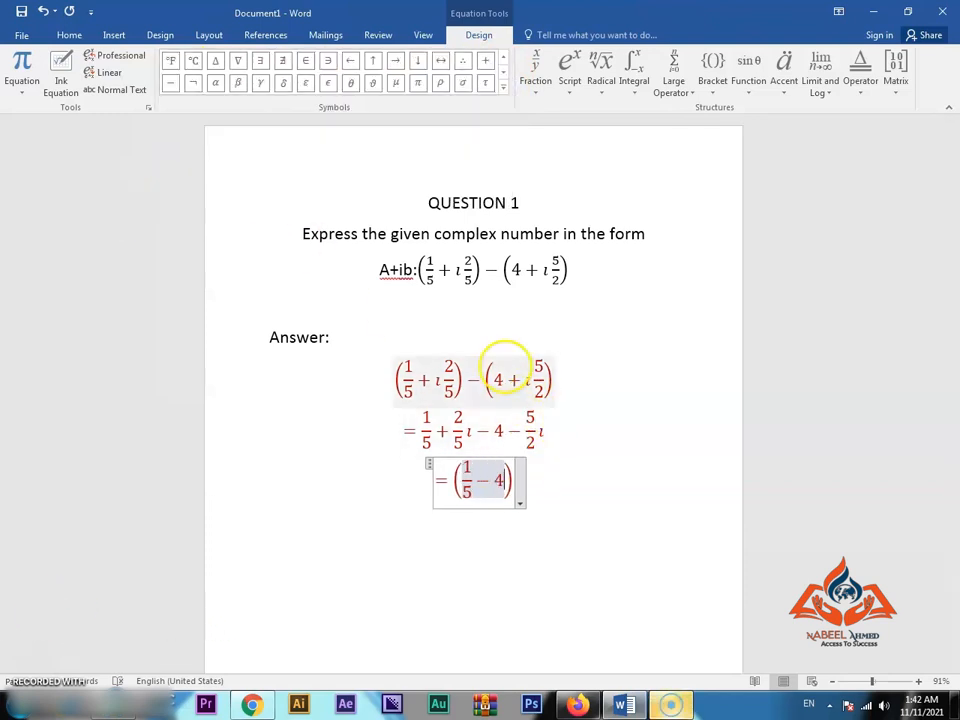
Insert a plus sign from the Basic Math symbols after the closing bracket in the third answer line
right_click(514, 478)
left_click(514, 478)
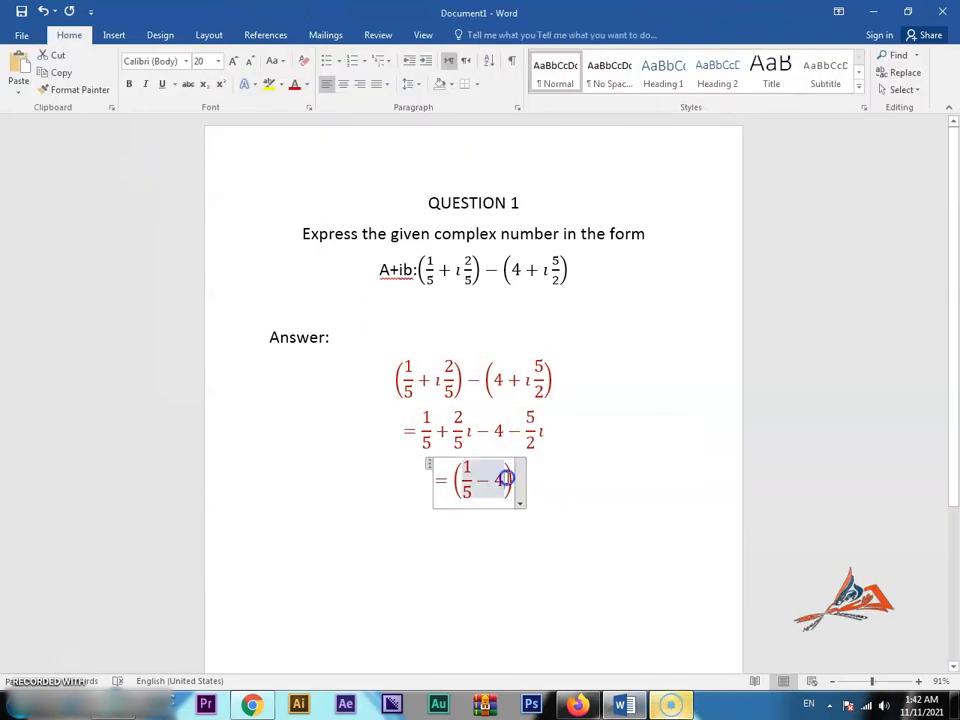
key("Left")
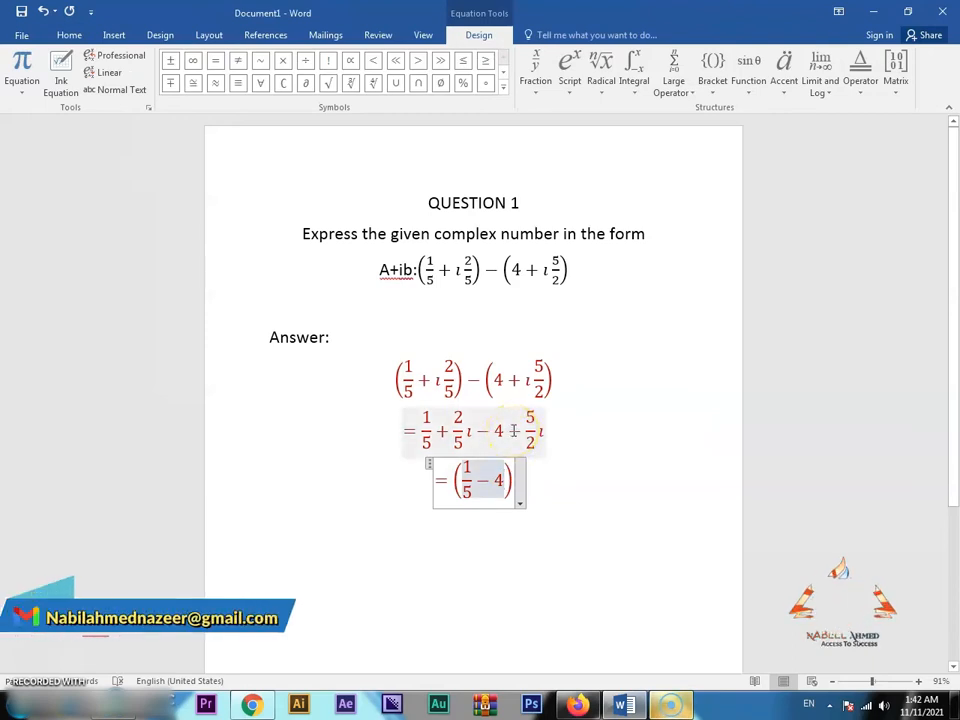
left_click(503, 87)
left_click(485, 143)
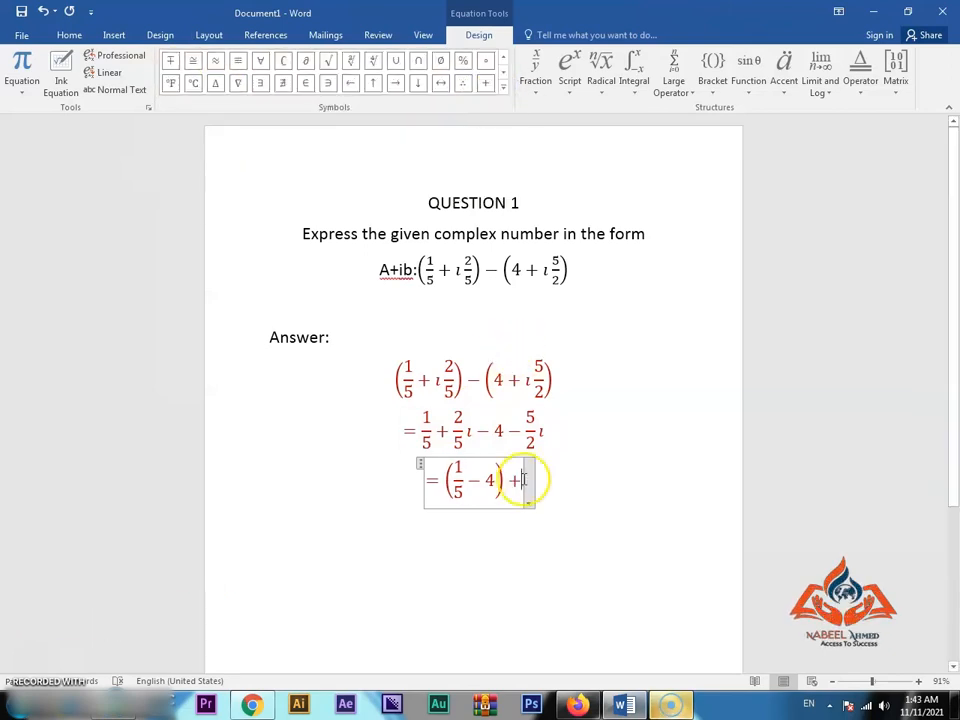
Insert the dotless ı from the Letter-Like Symbols after the plus sign in the third answer line
left_click(505, 90)
left_click(470, 59)
left_click(470, 59)
left_click(470, 59)
left_click(495, 114)
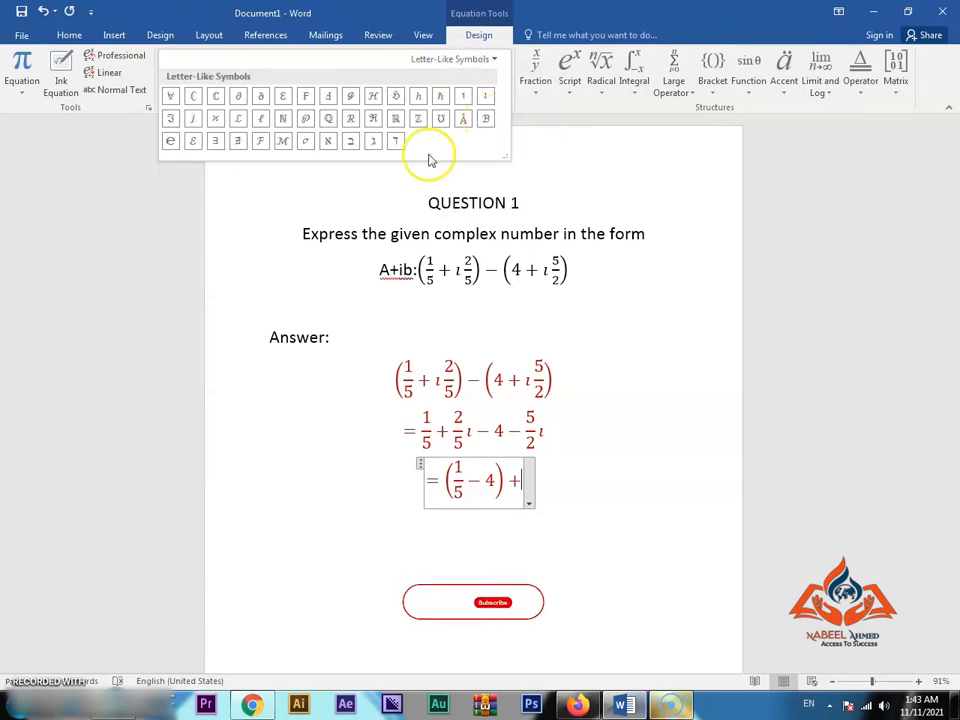
left_click(486, 97)
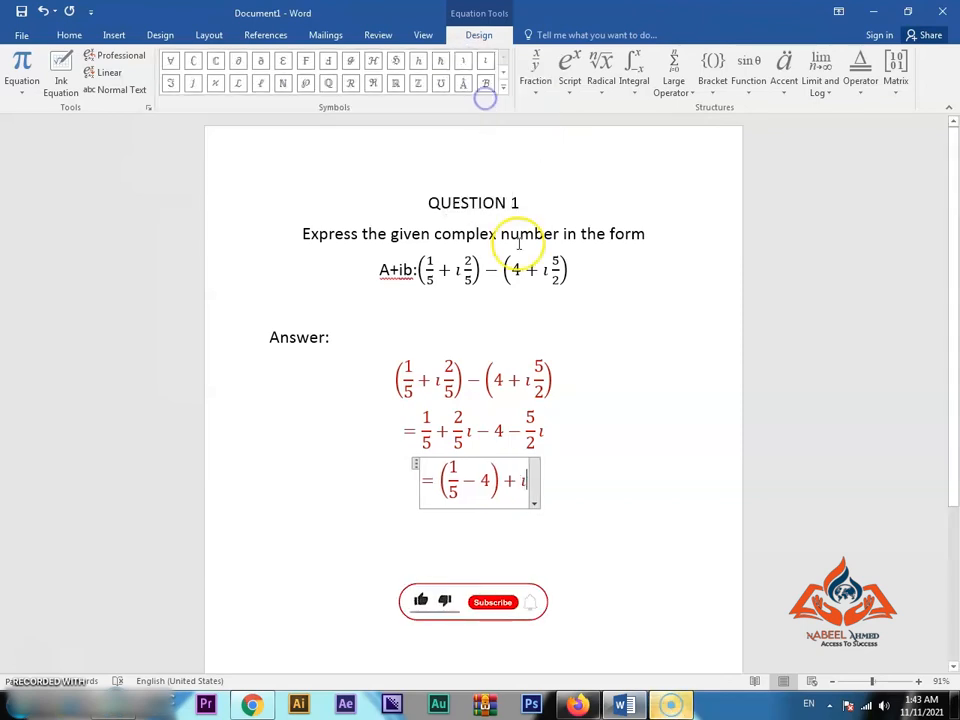
Insert round brackets after the ı in the third answer line, containing a stacked fraction 2 over 5
left_click(713, 90)
left_click(733, 154)
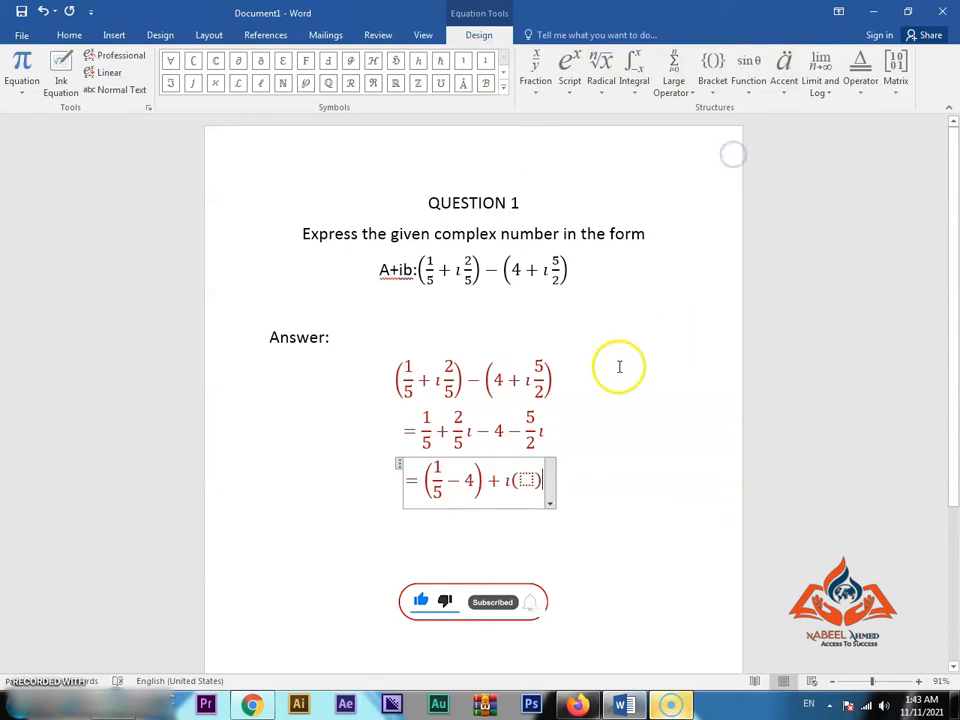
left_click(535, 72)
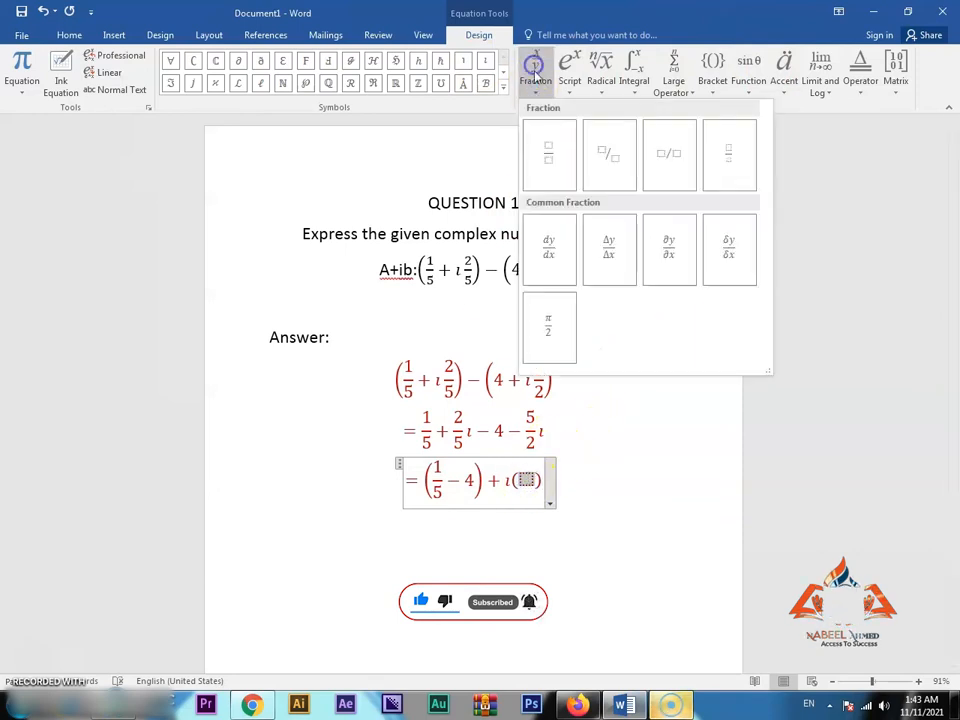
left_click(549, 154)
left_click(529, 472)
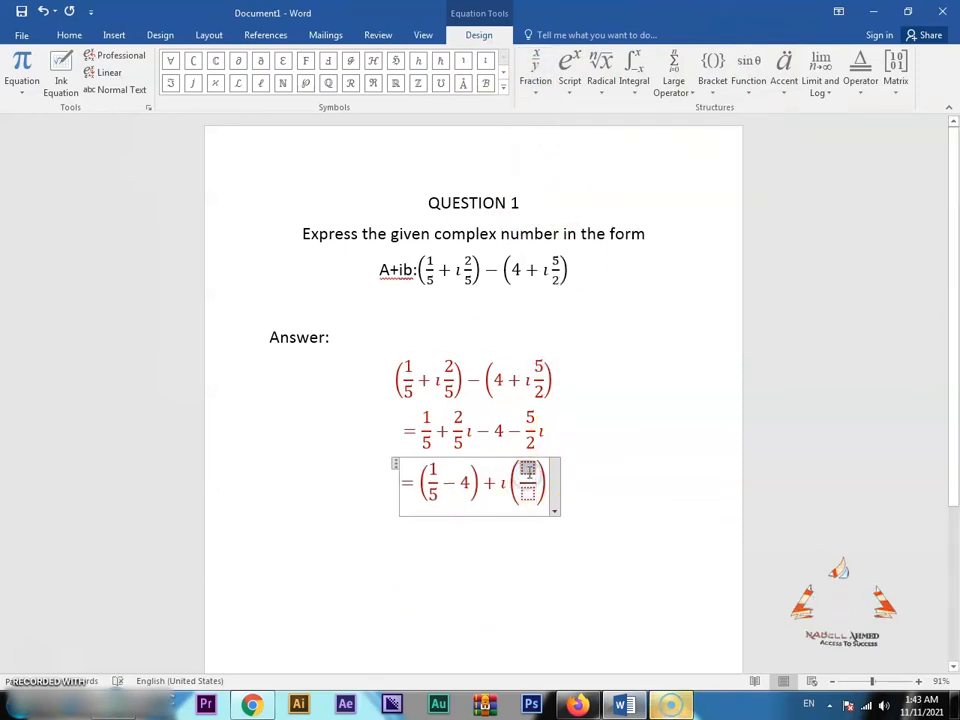
type("2")
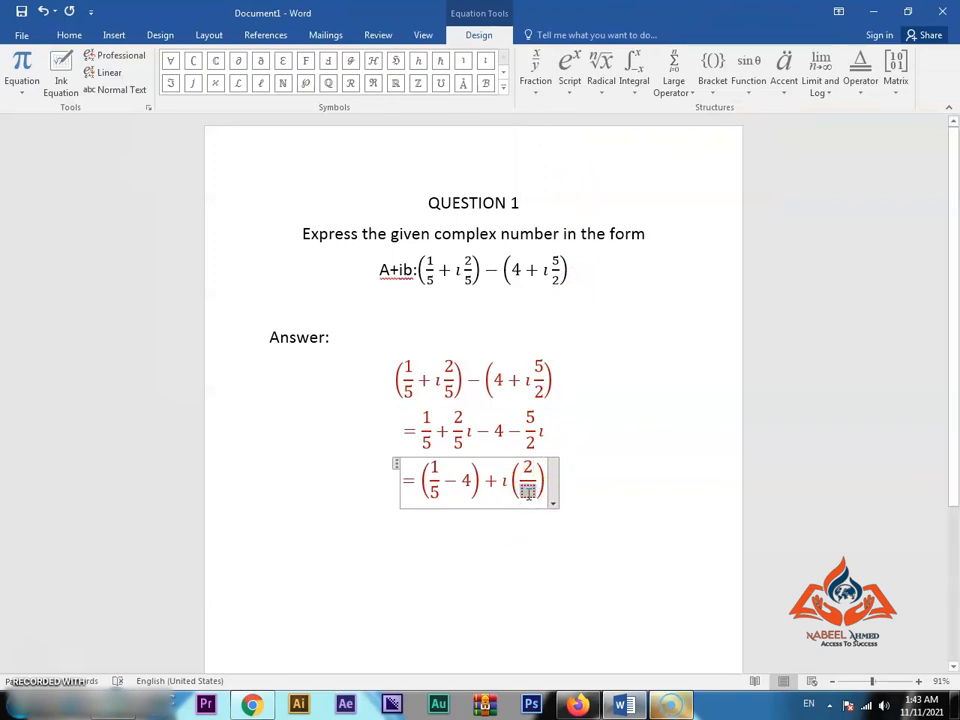
type("5")
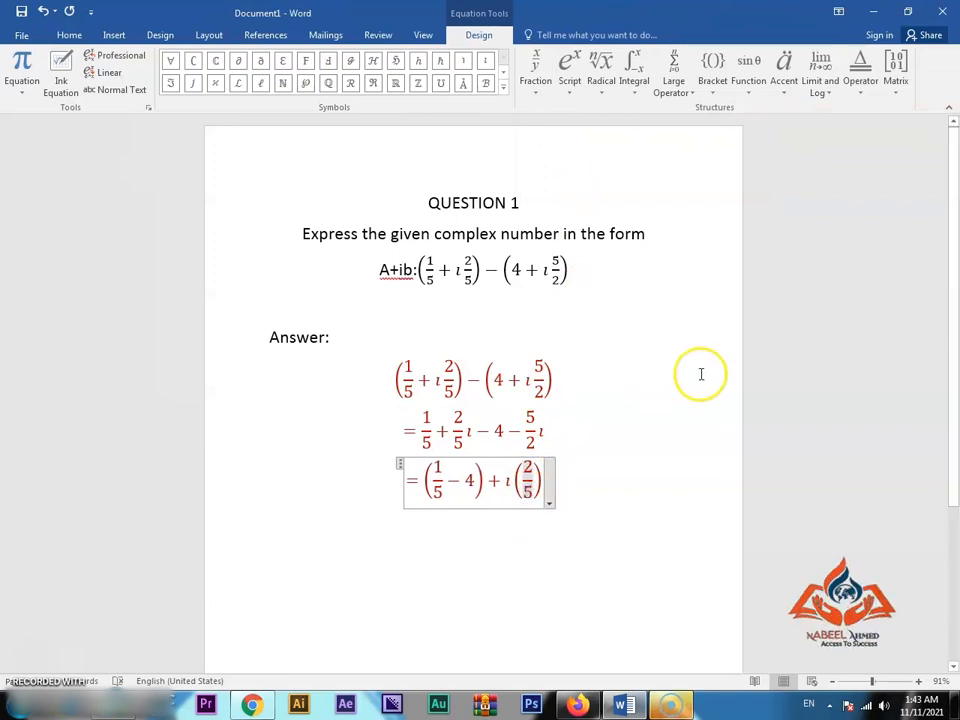
Insert a minus sign from the Basic Math symbols after the 2/5 fraction inside the third answer line's second brackets
left_click(504, 87)
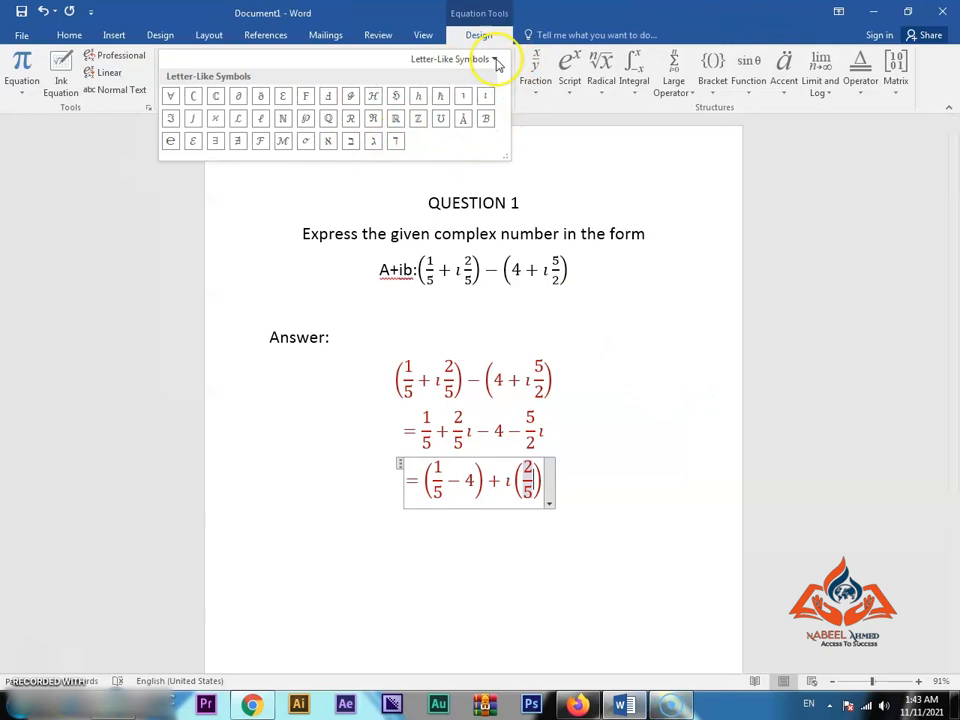
left_click(497, 64)
left_click(441, 79)
left_click(169, 168)
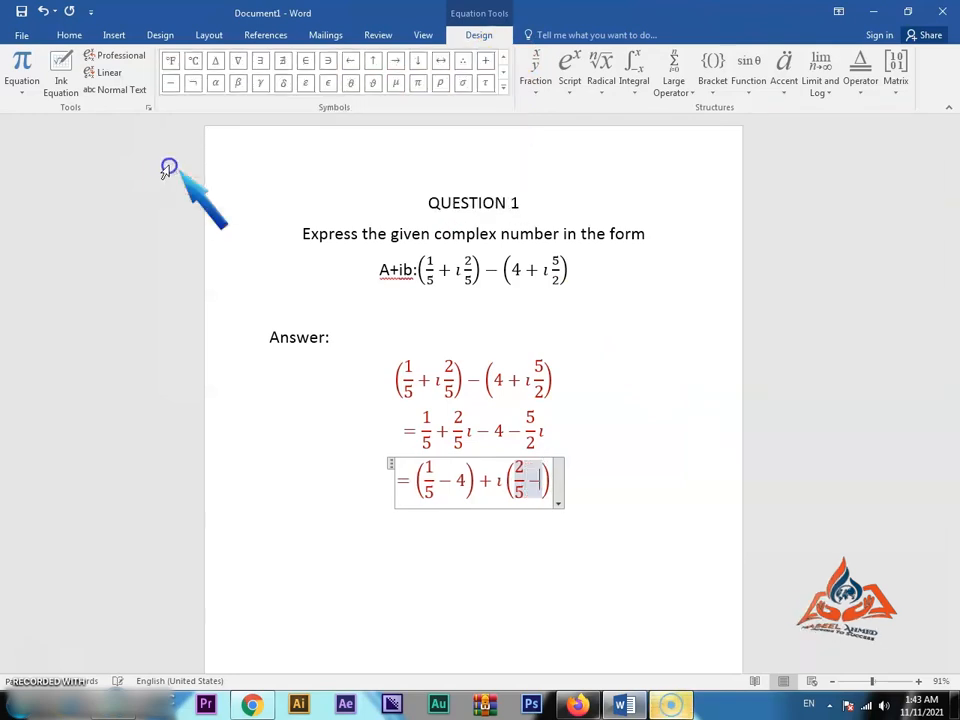
Add a stacked fraction 5 over 2 after the minus sign in the third answer line's second brackets and leave the equation
left_click(535, 68)
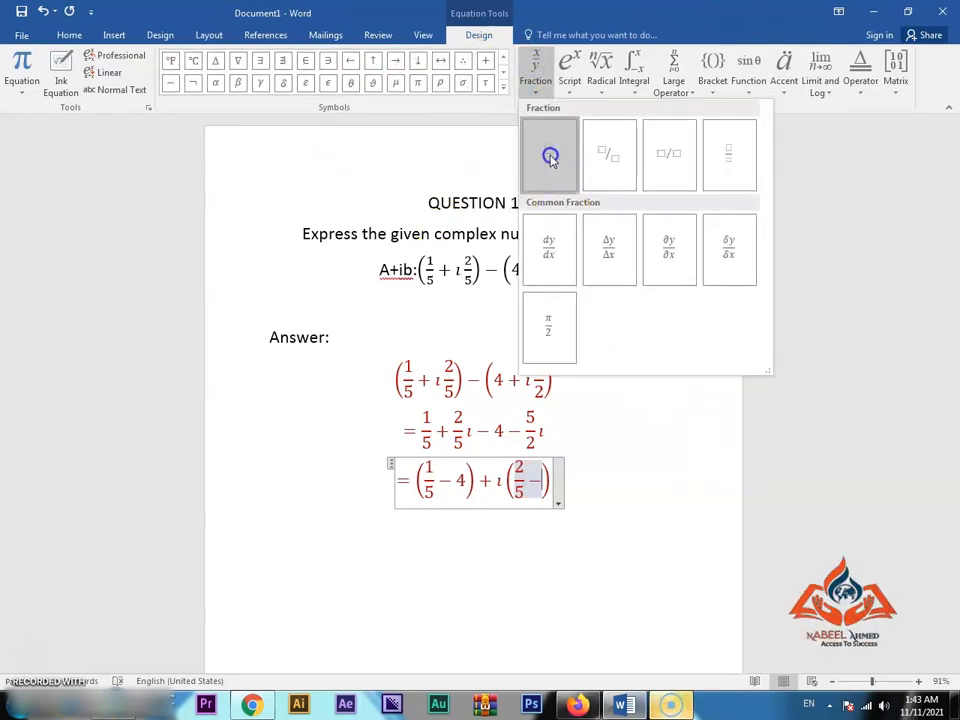
left_click(550, 156)
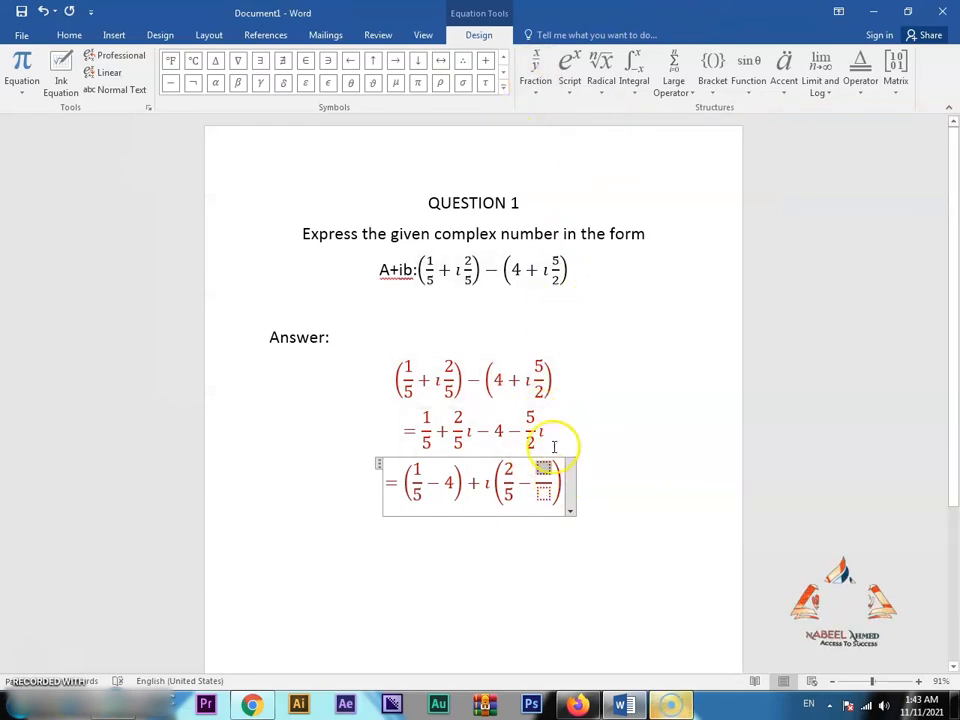
type("5")
left_click(544, 495)
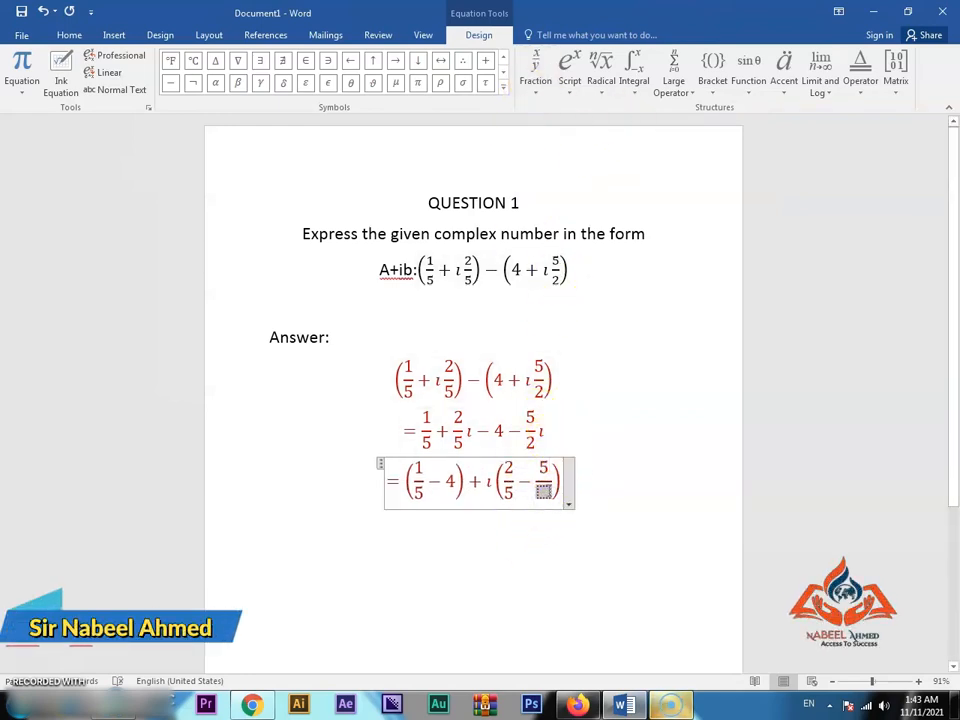
type("2")
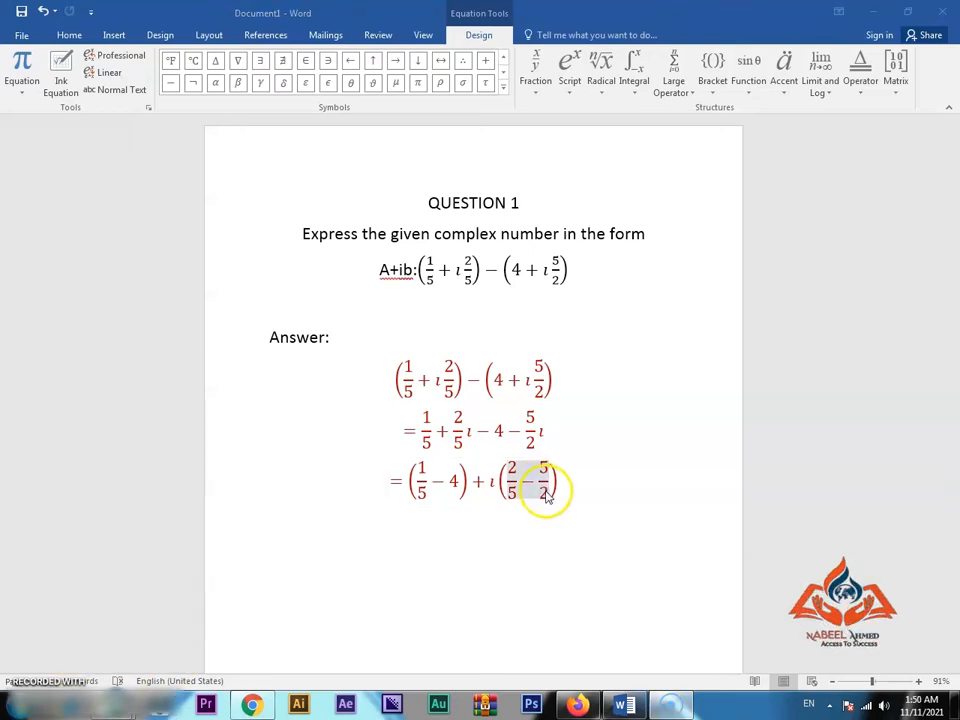
left_click_drag(518, 482, 553, 478)
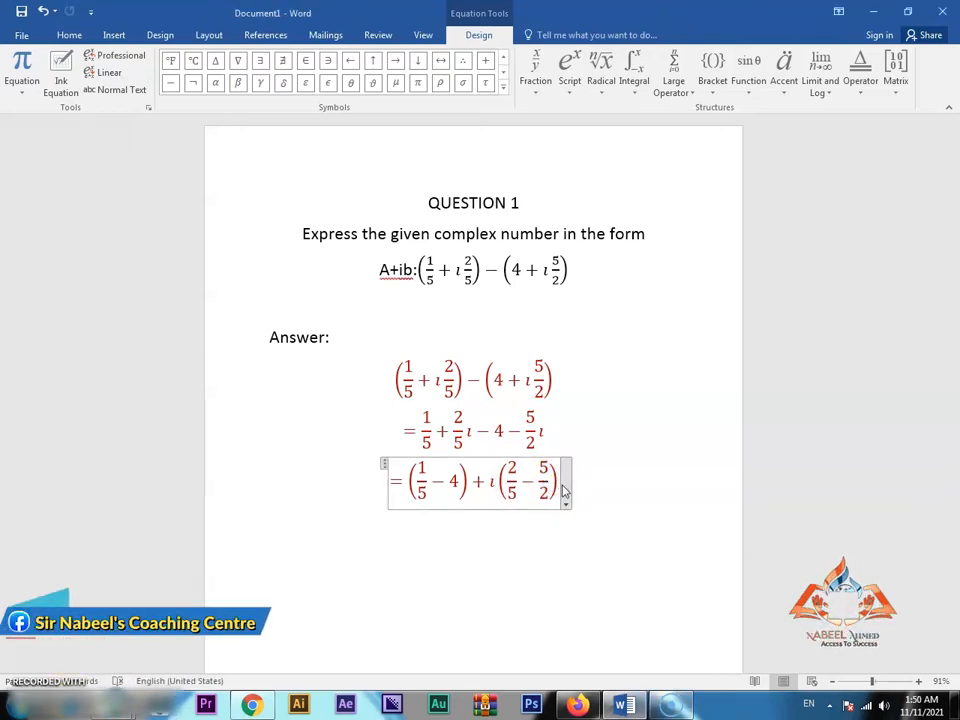
left_click(576, 483)
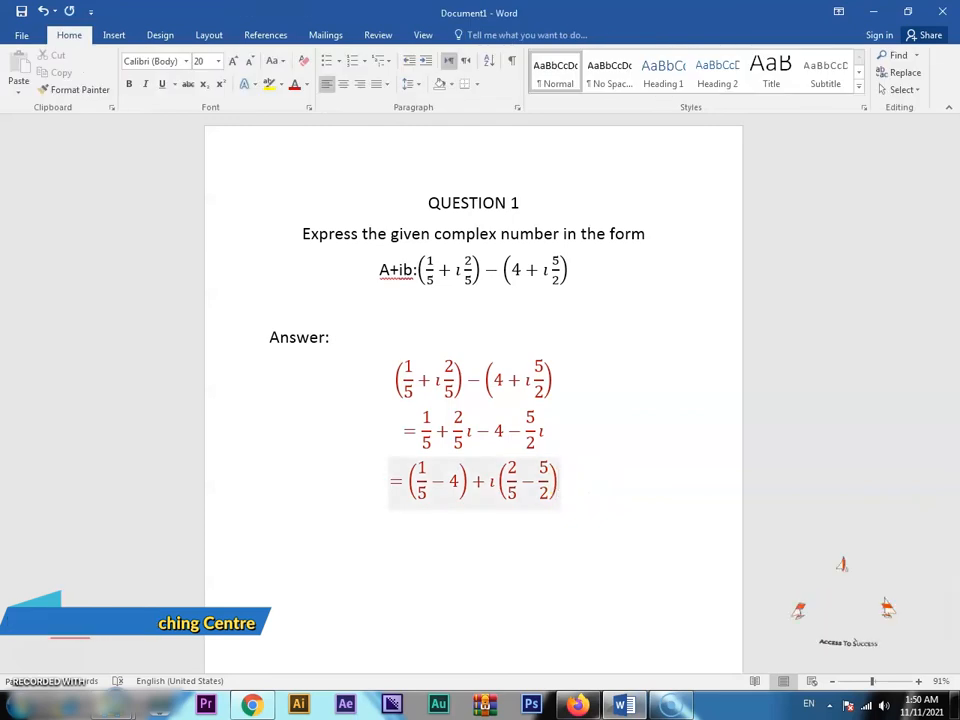
Insert a new equation below the third answer line and begin it with an equals sign
left_click(279, 520)
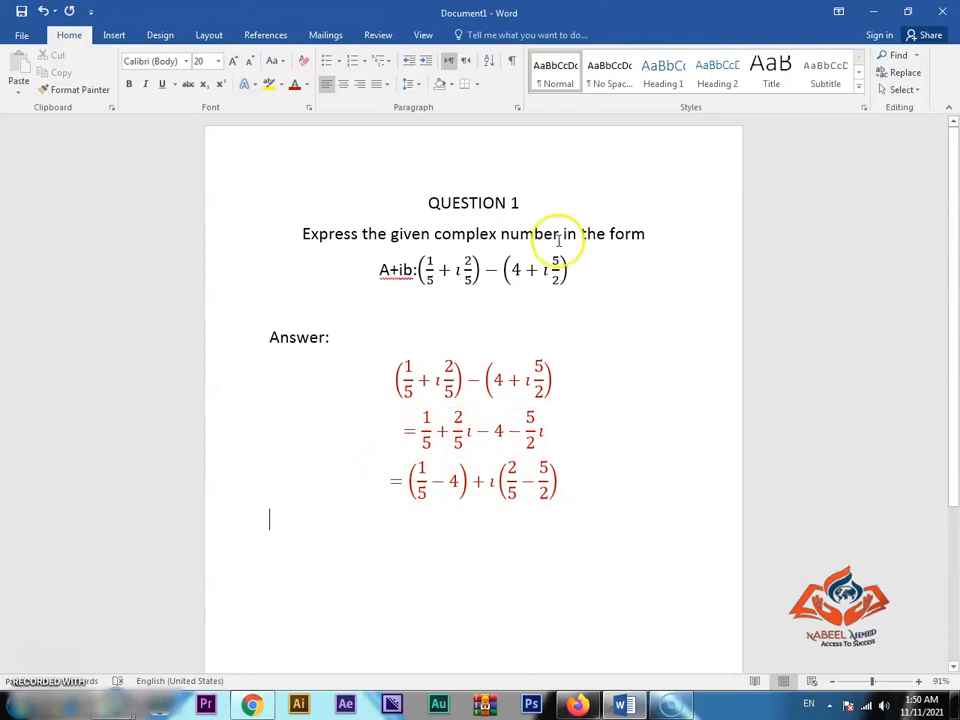
left_click(114, 37)
left_click(866, 60)
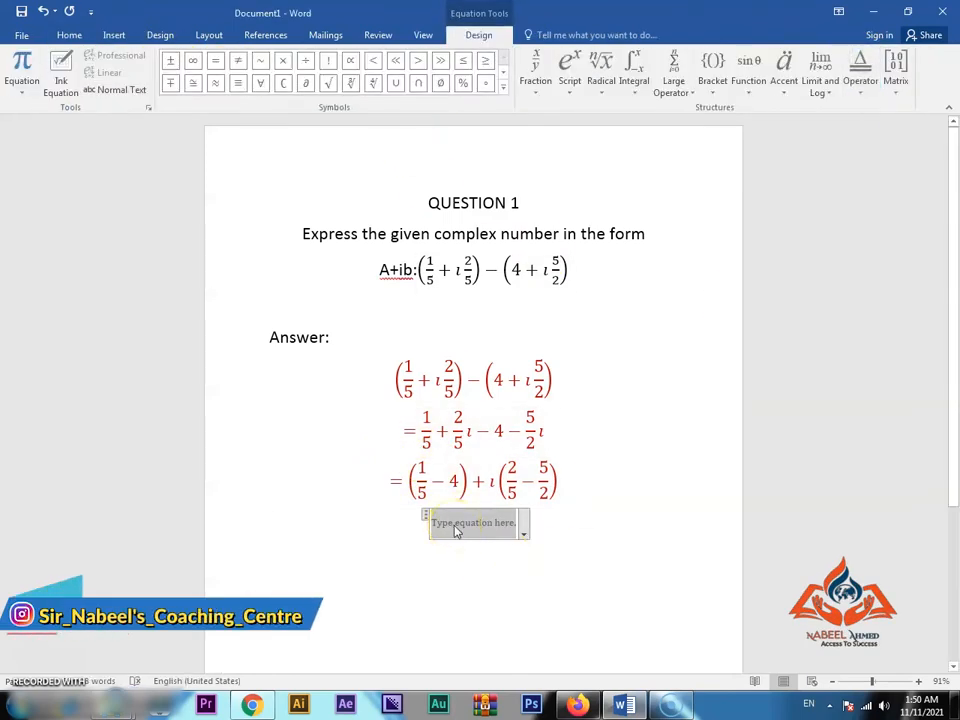
left_click(214, 60)
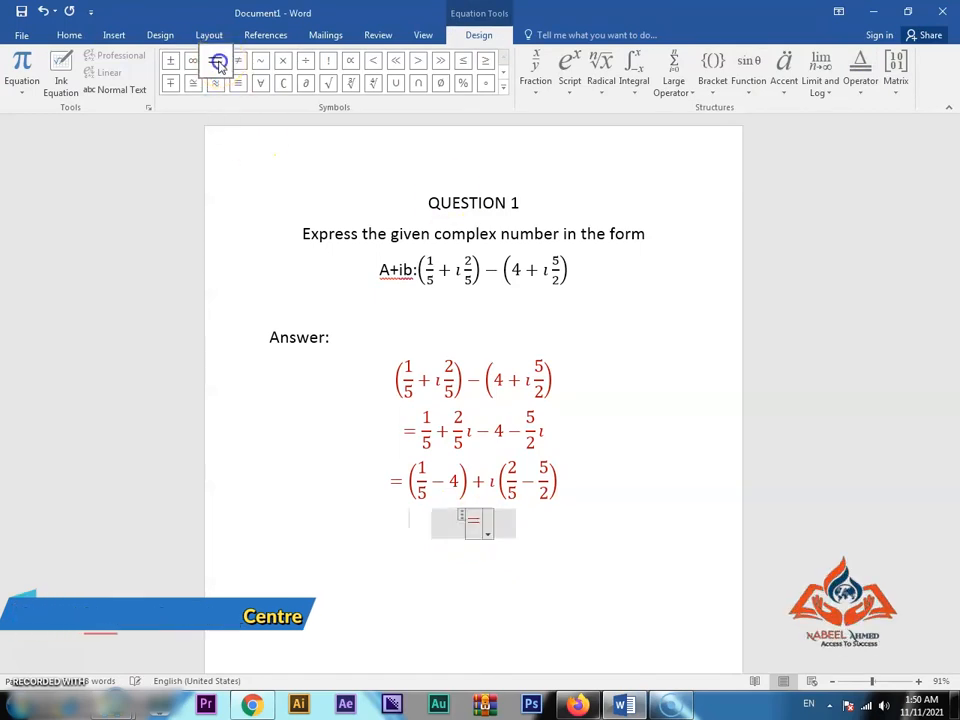
Add a stacked fraction −19 over 5 after the equals sign in the fourth answer line
left_click(536, 86)
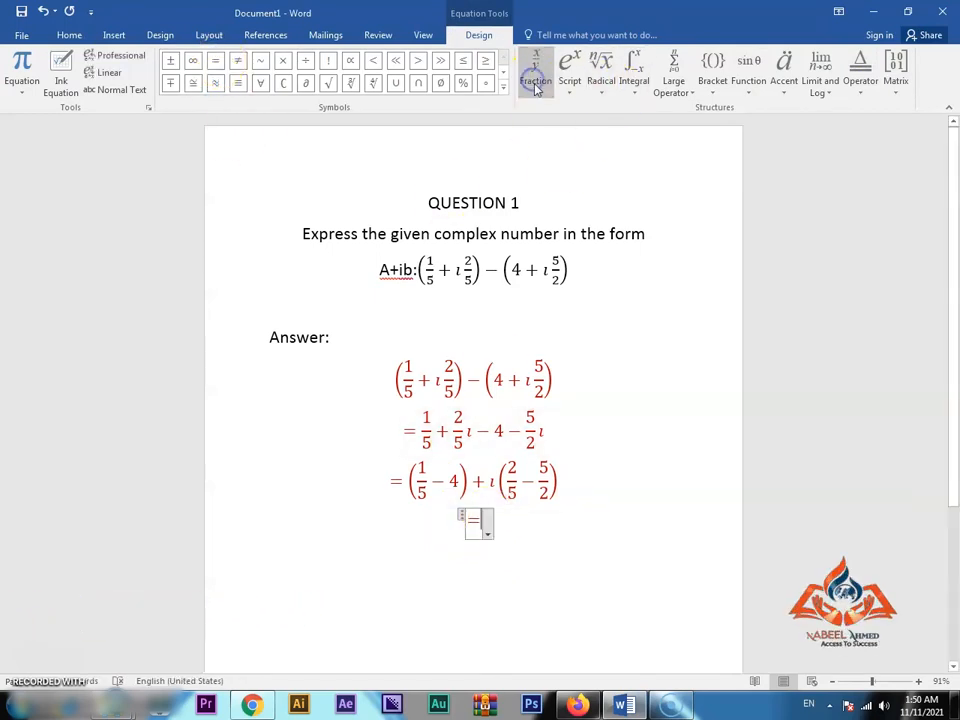
left_click(553, 150)
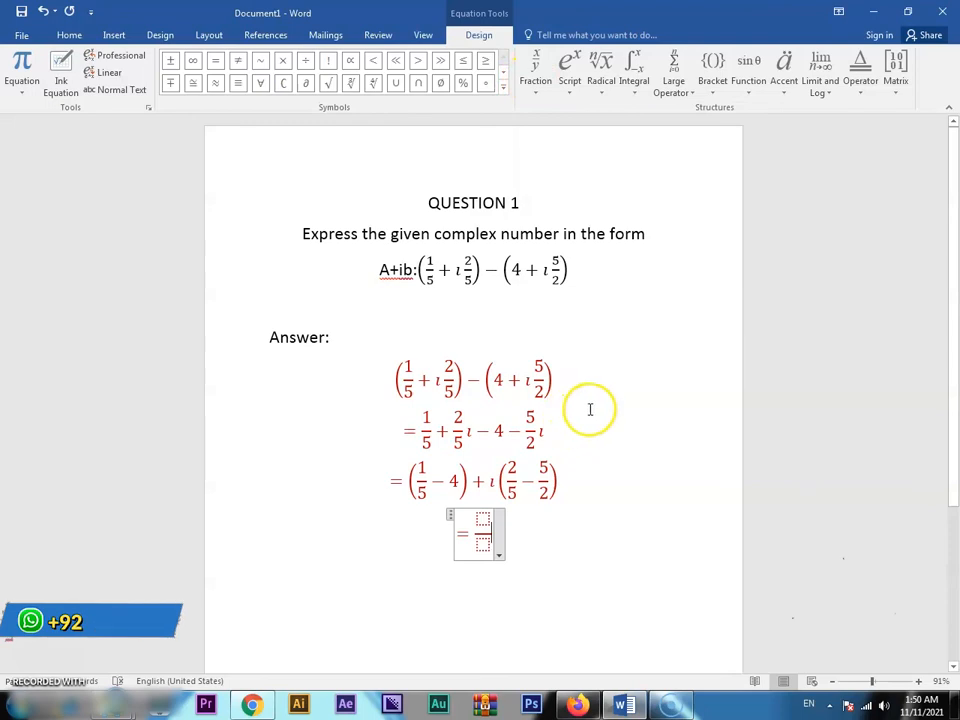
left_click(482, 521)
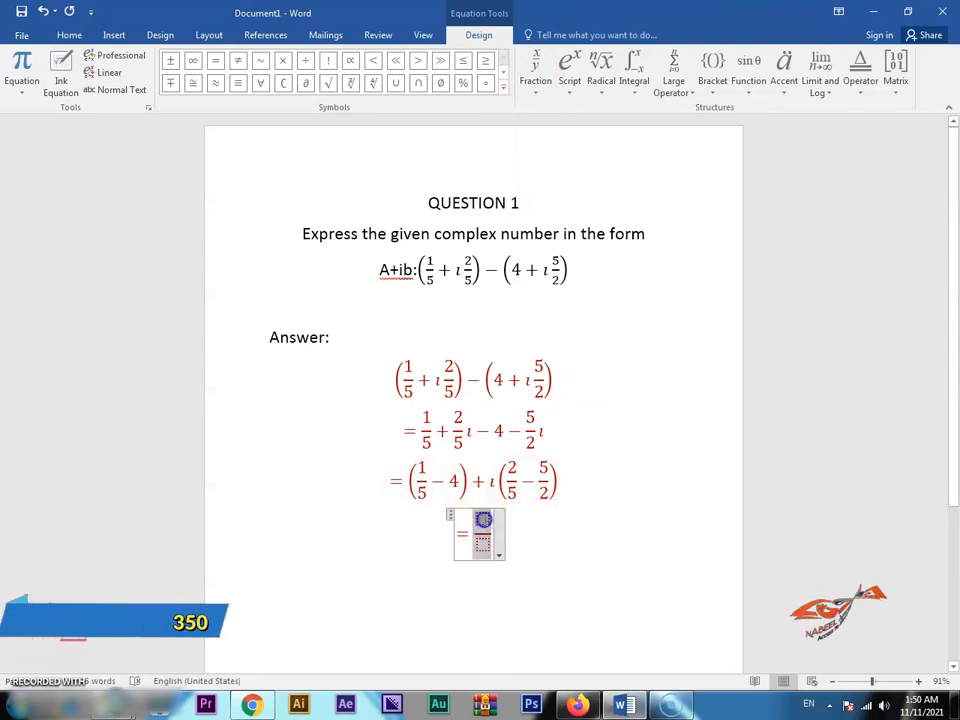
left_click(503, 88)
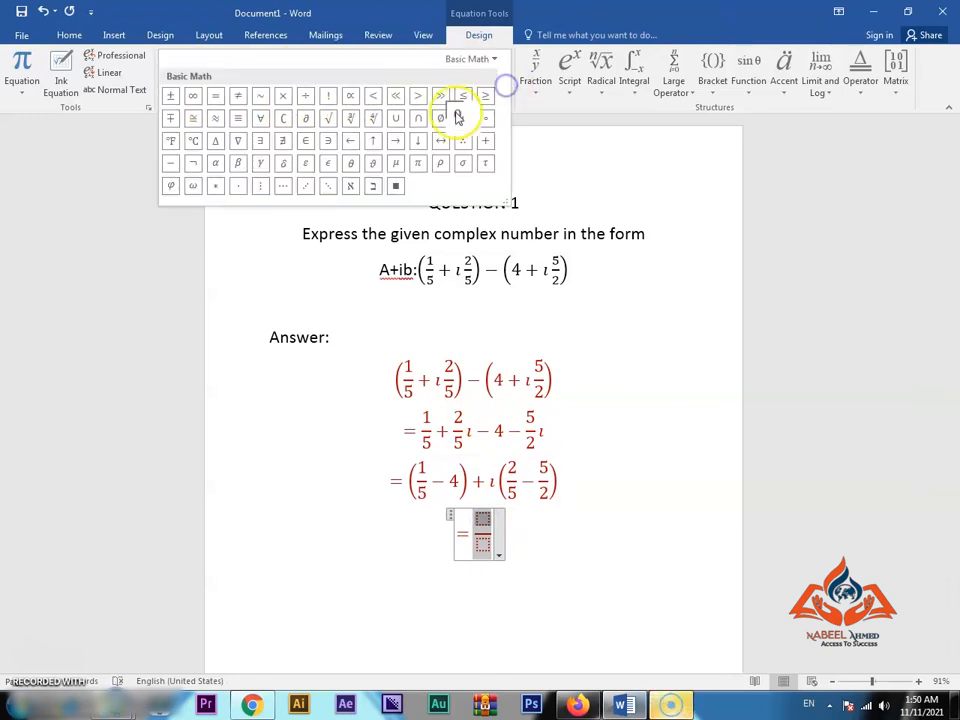
left_click(175, 165)
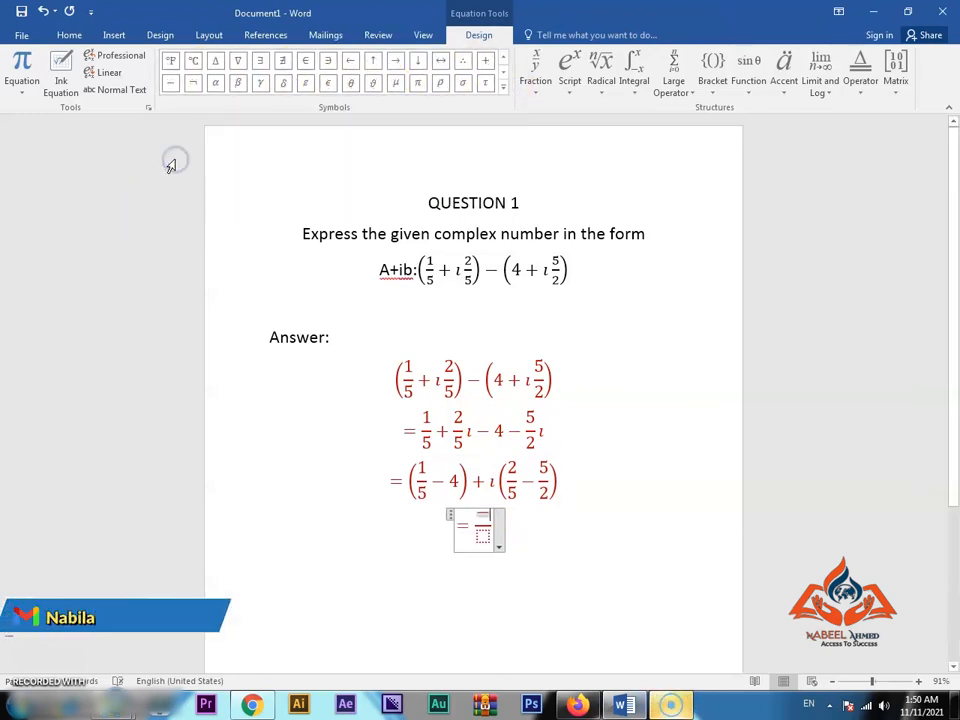
type("19/")
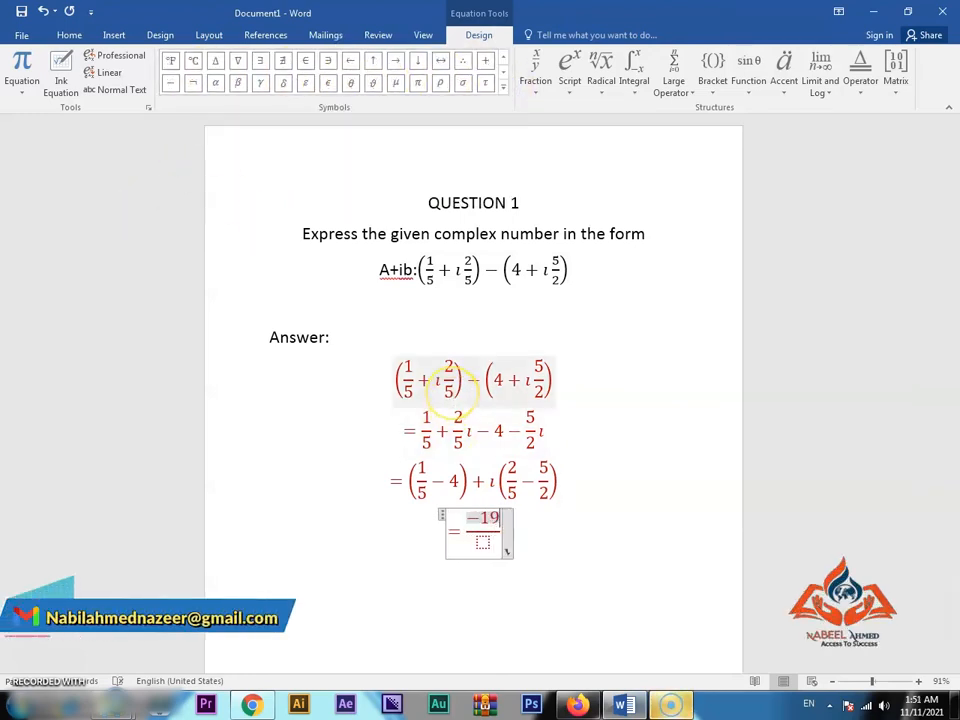
type("5")
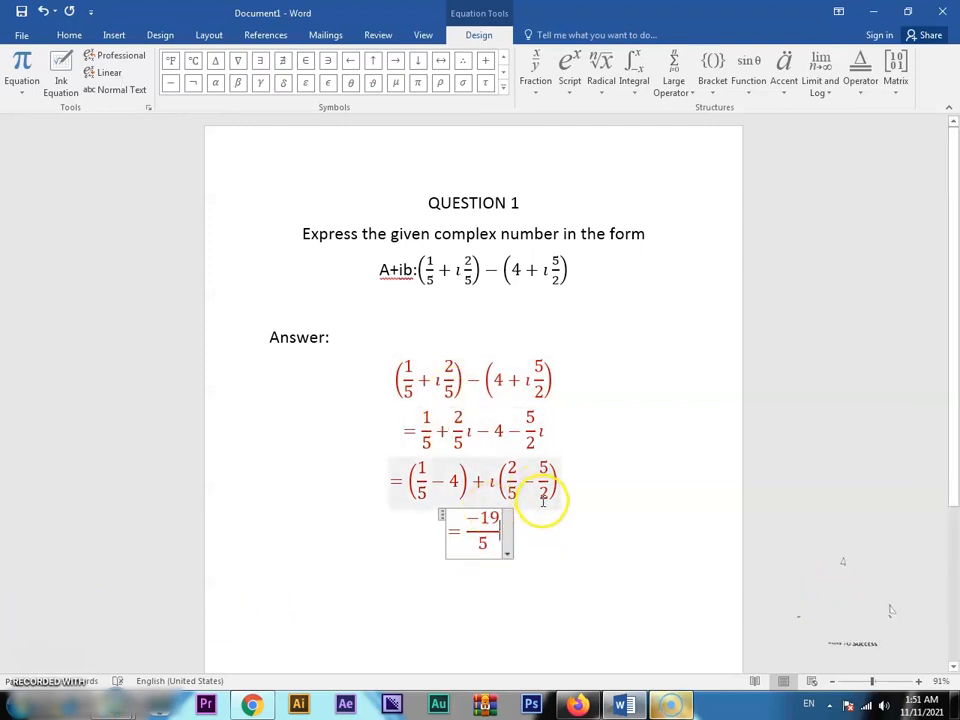
Insert the dotless ı from the Letter-Like Symbols after the −19/5 fraction in the fourth answer line
left_click(503, 87)
left_click(479, 59)
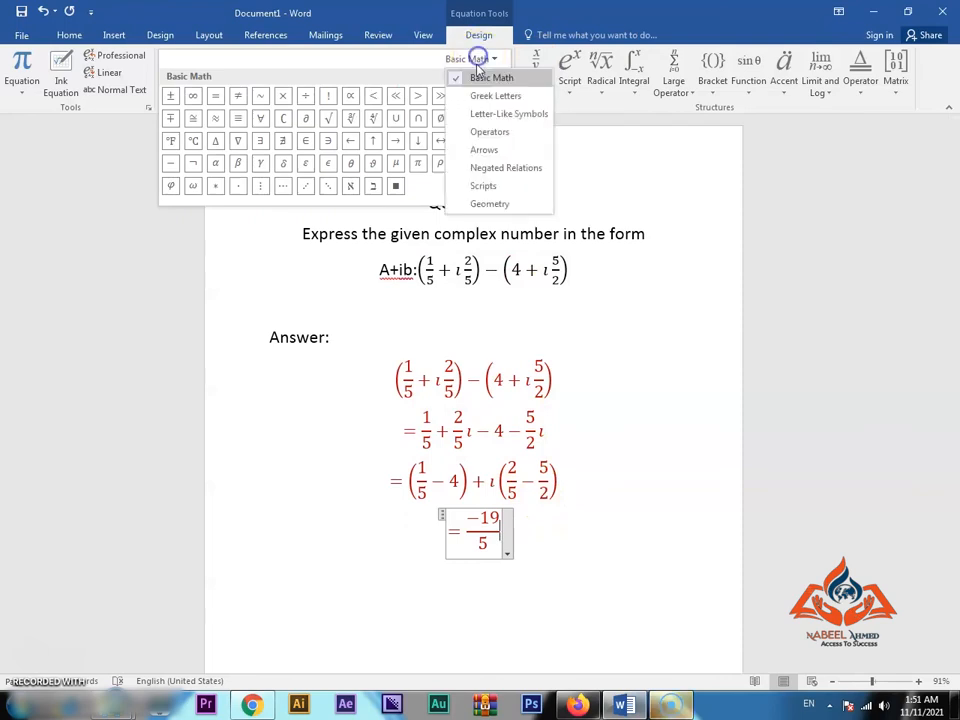
left_click(488, 113)
left_click(482, 100)
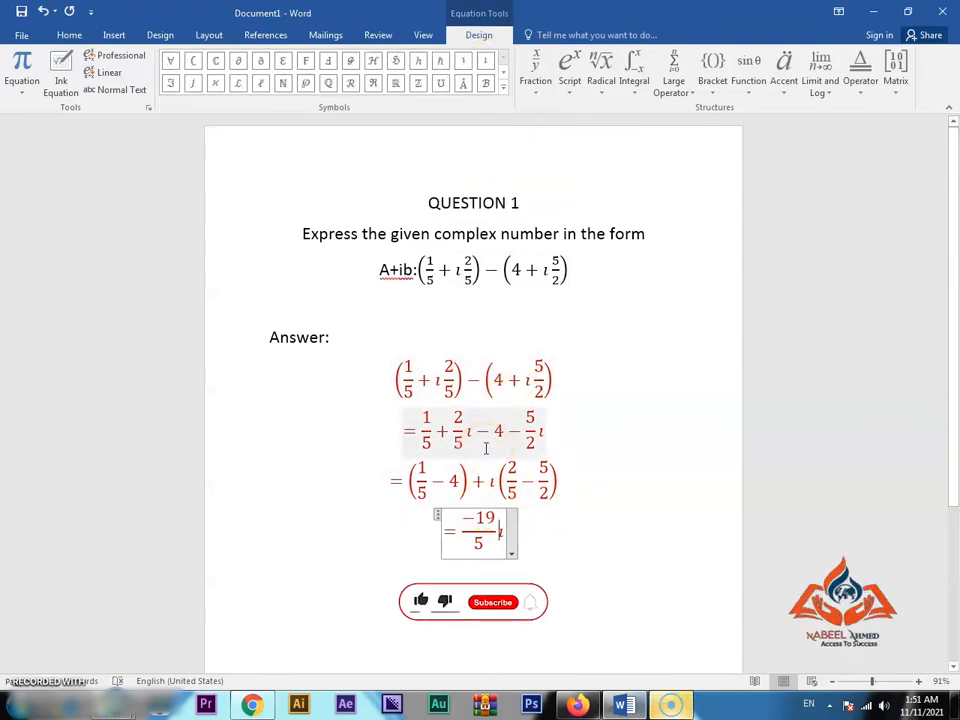
Insert a plus sign from the Basic Math symbols between the −19/5 fraction and the ı in the fourth answer line
left_click(503, 87)
left_click(474, 59)
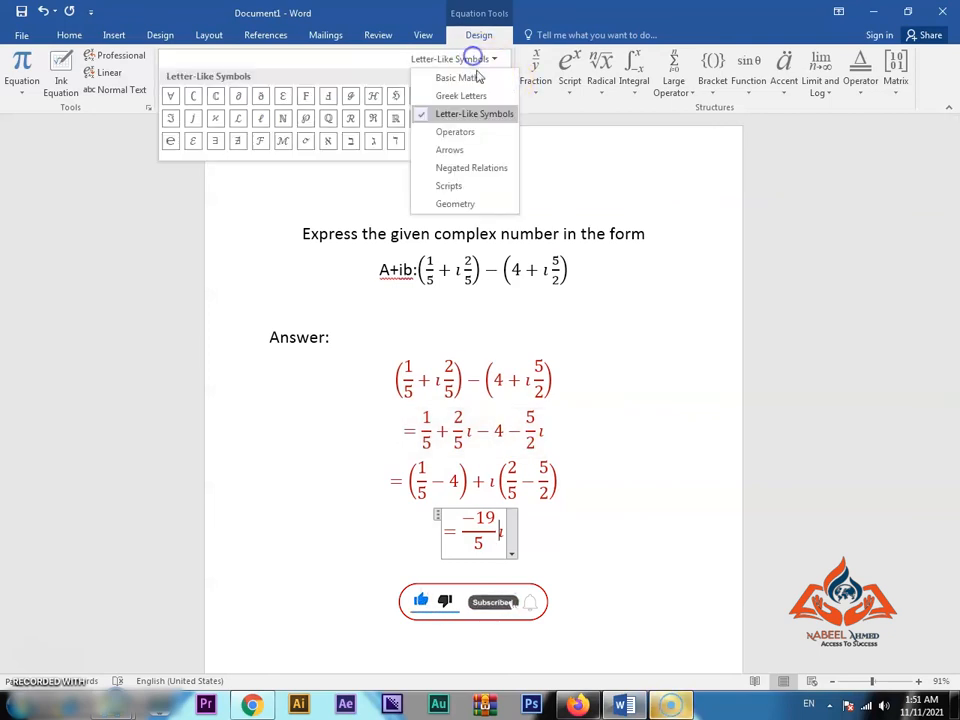
left_click(478, 77)
left_click(483, 164)
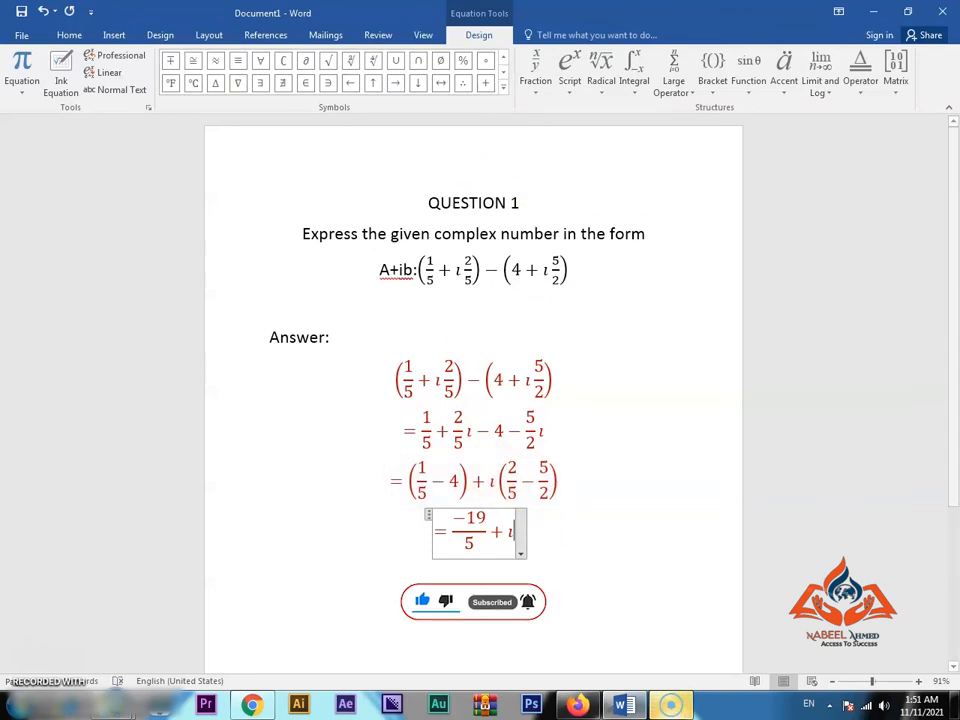
Insert round brackets after the ı in the fourth answer line, containing a stacked fraction −21 over 10, and leave the equation
left_click(713, 80)
left_click(727, 154)
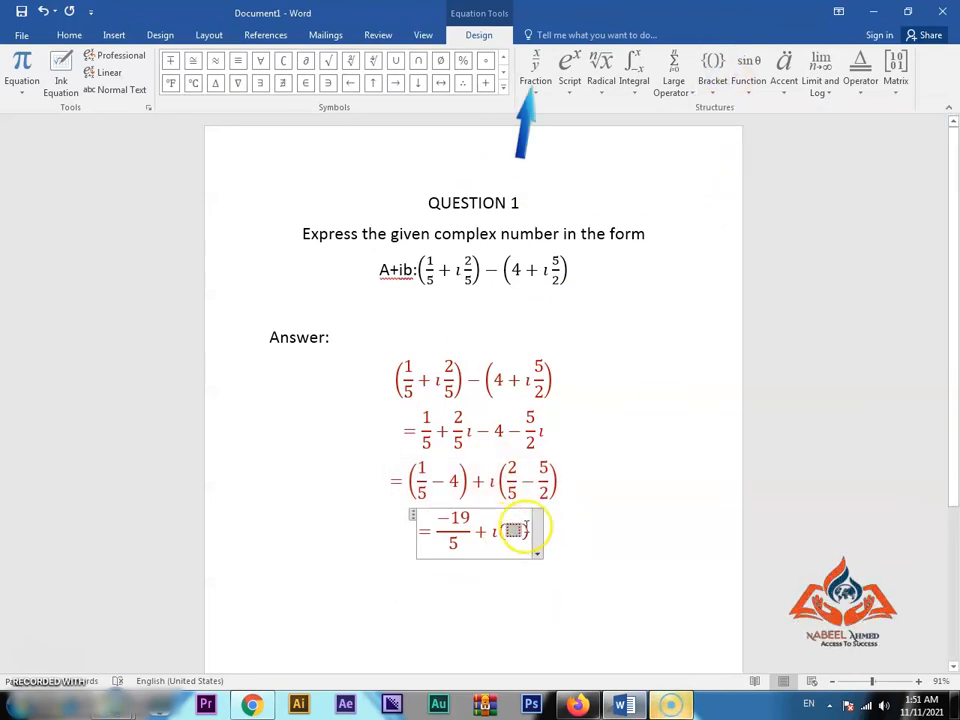
left_click(535, 70)
left_click(550, 146)
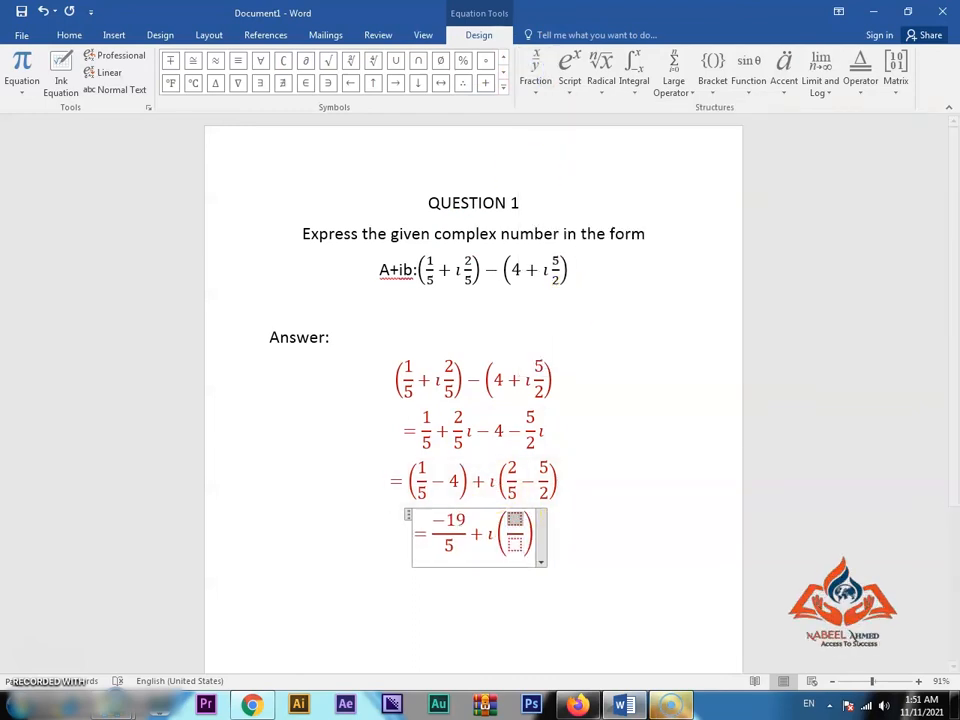
left_click(502, 89)
left_click(469, 60)
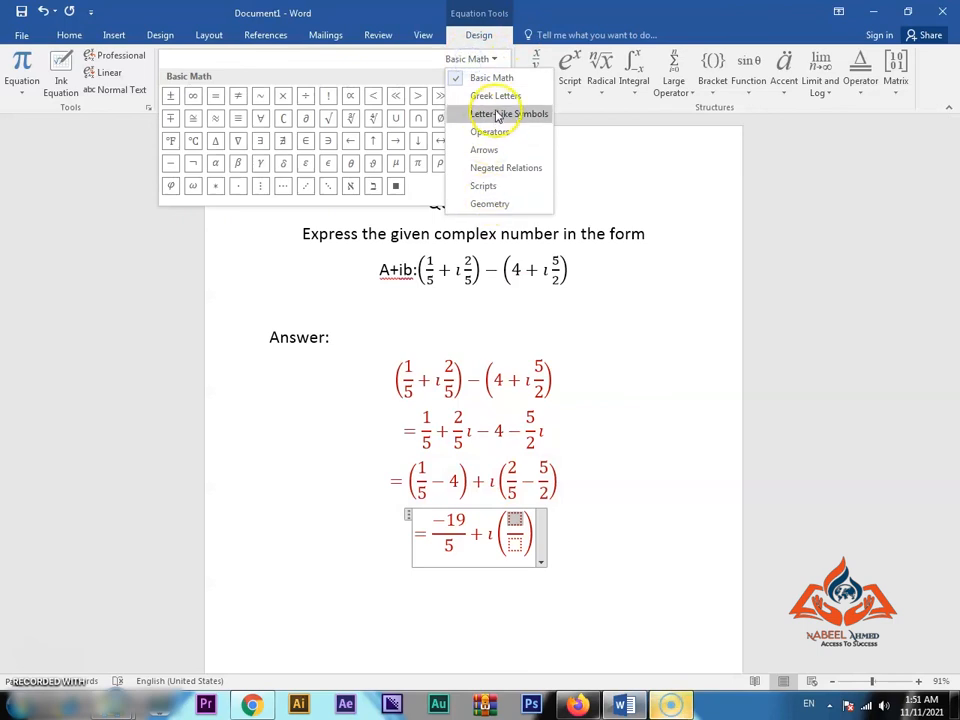
key("Escape")
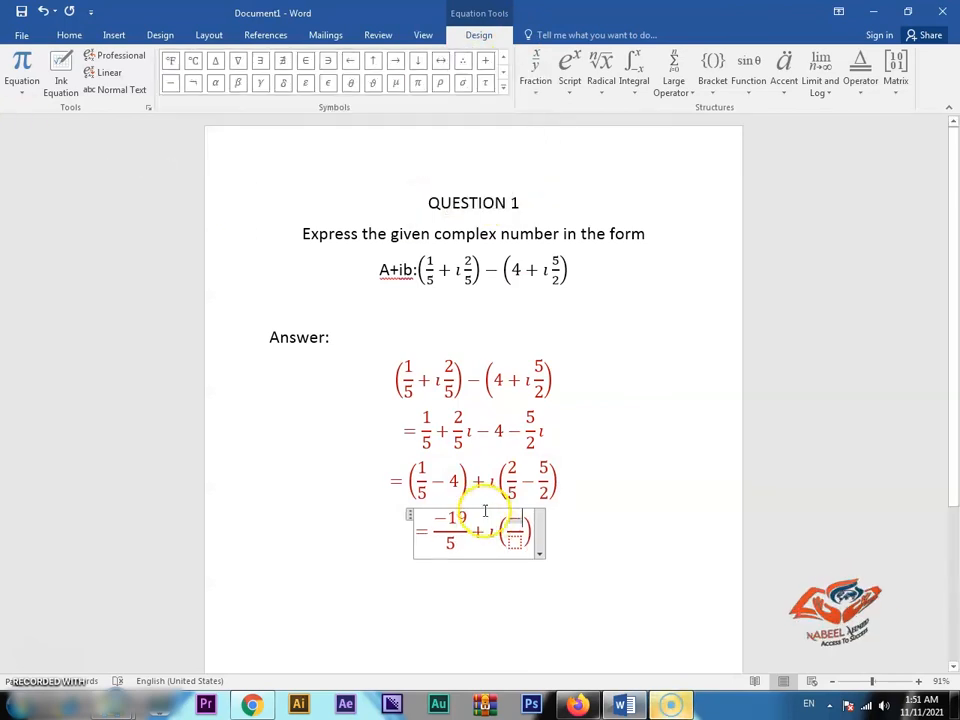
type("-21/")
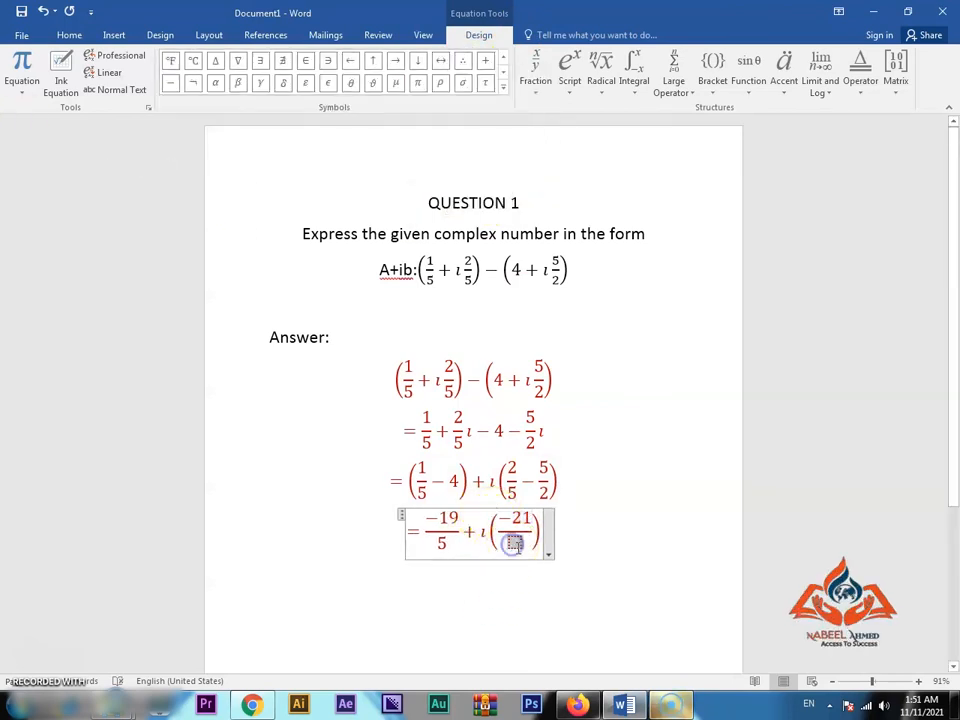
type("10")
left_click(562, 528)
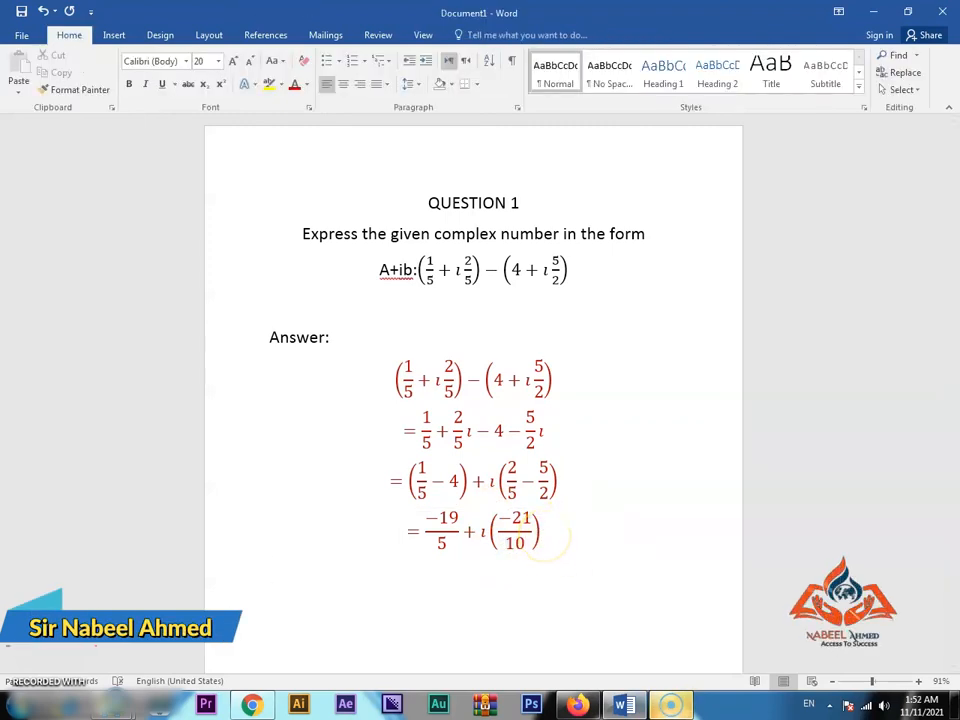
Insert a new equation below the fourth answer line, containing an equals sign followed by an empty stacked fraction
key("Return")
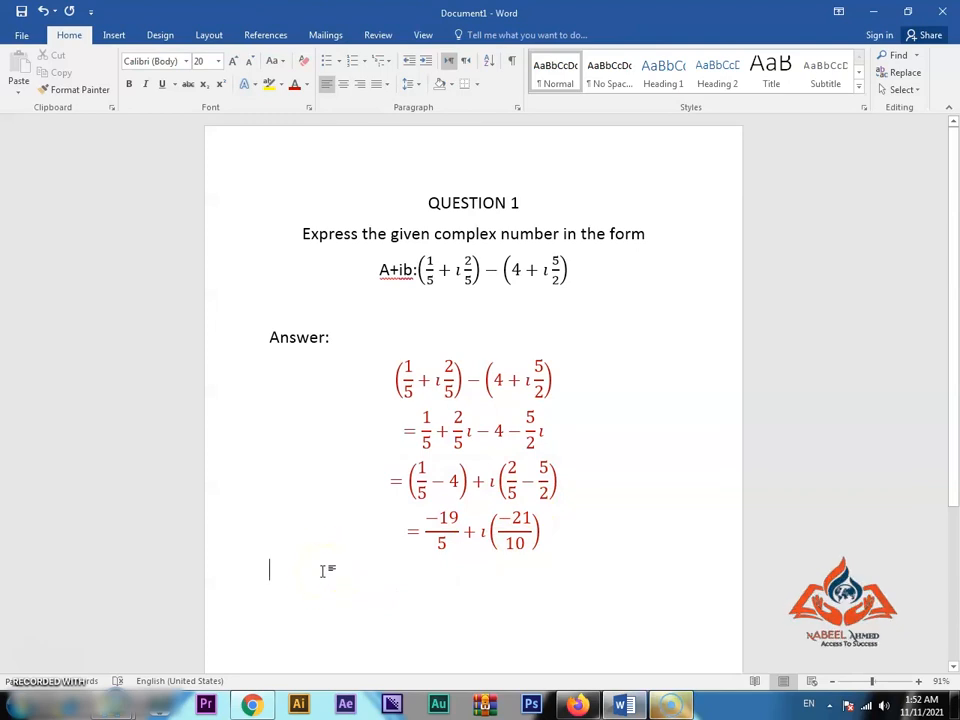
left_click(114, 36)
left_click(874, 57)
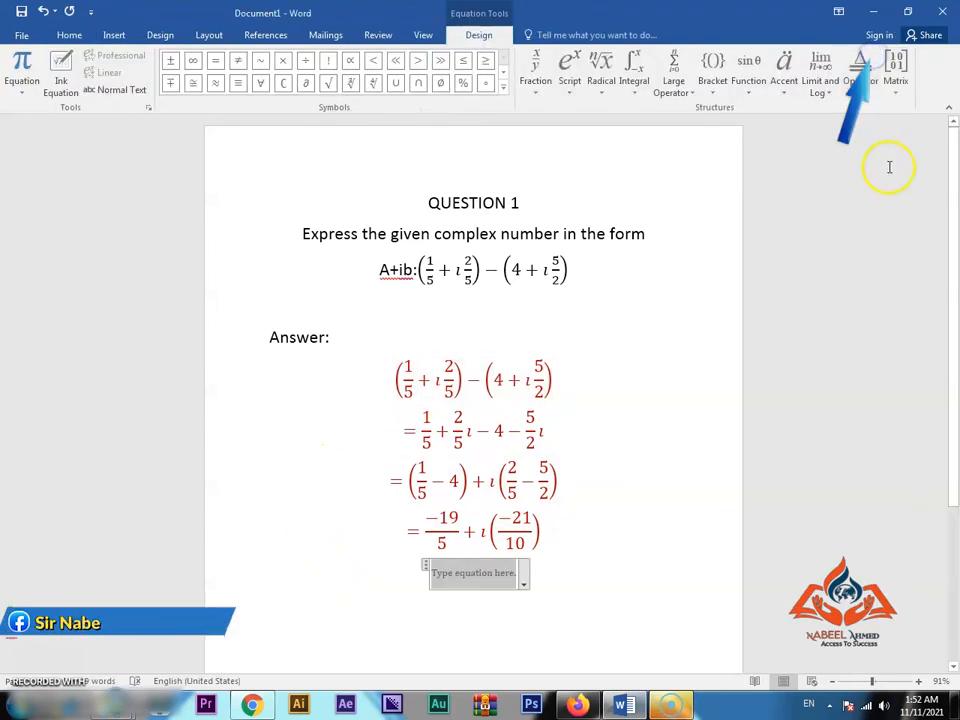
left_click(538, 68)
left_click(551, 154)
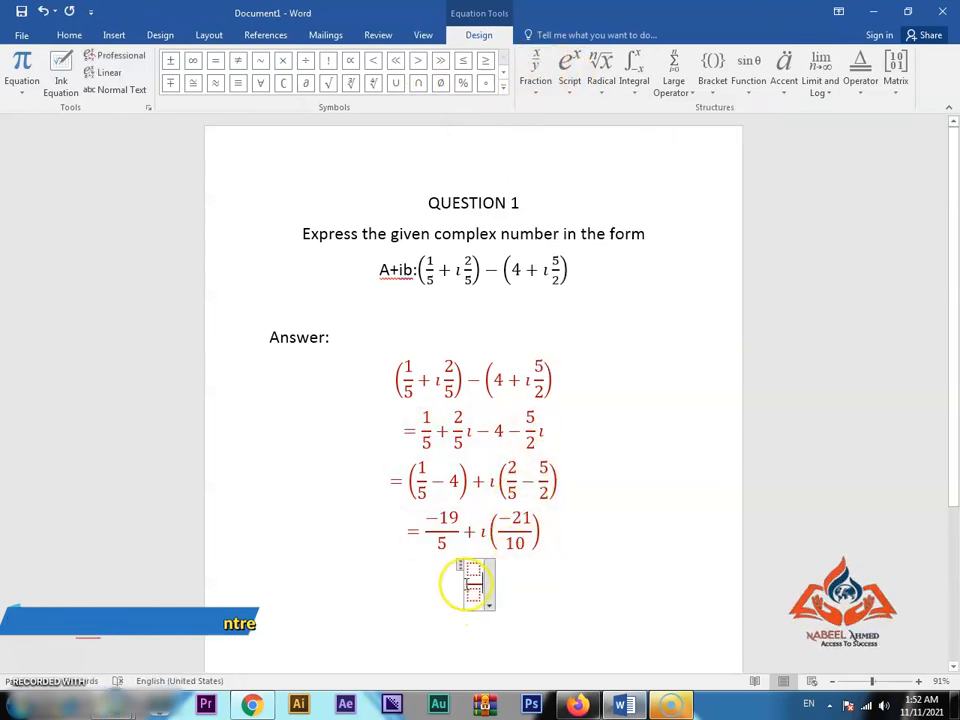
left_click(217, 61)
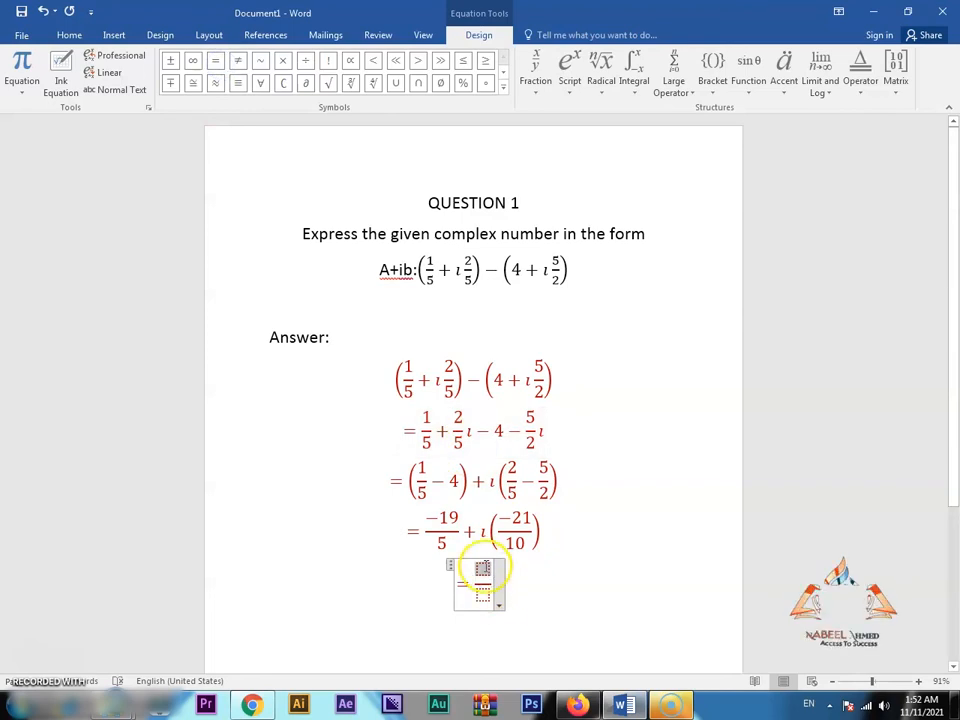
Fill the empty fraction in the fifth answer line with −19 over 5, using the Basic Math minus sign
left_click(503, 87)
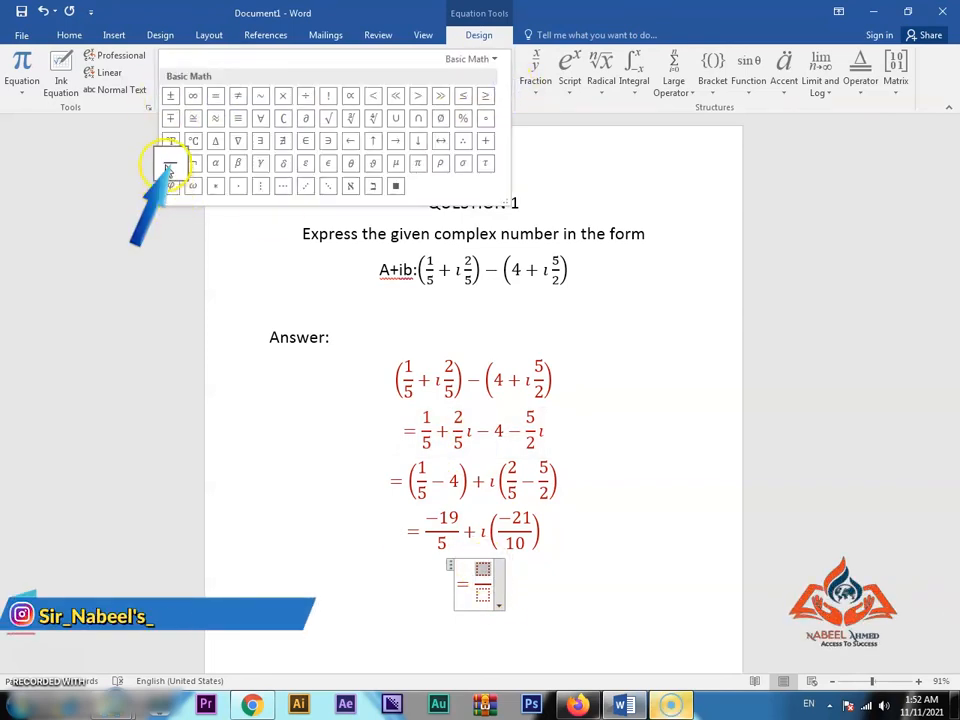
left_click(167, 163)
type("19")
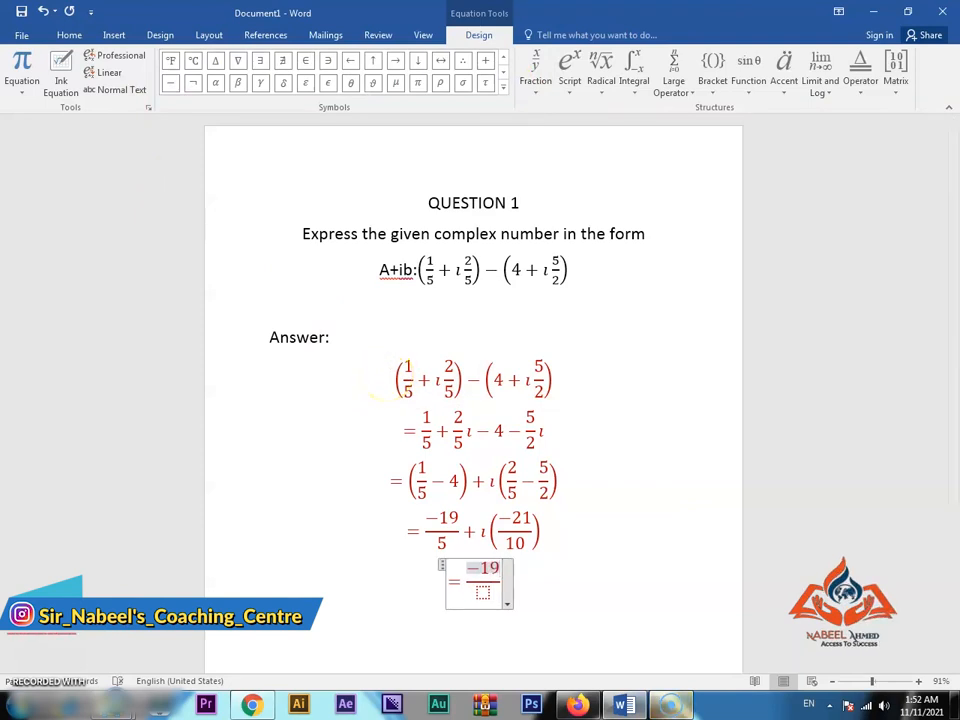
left_click(484, 590)
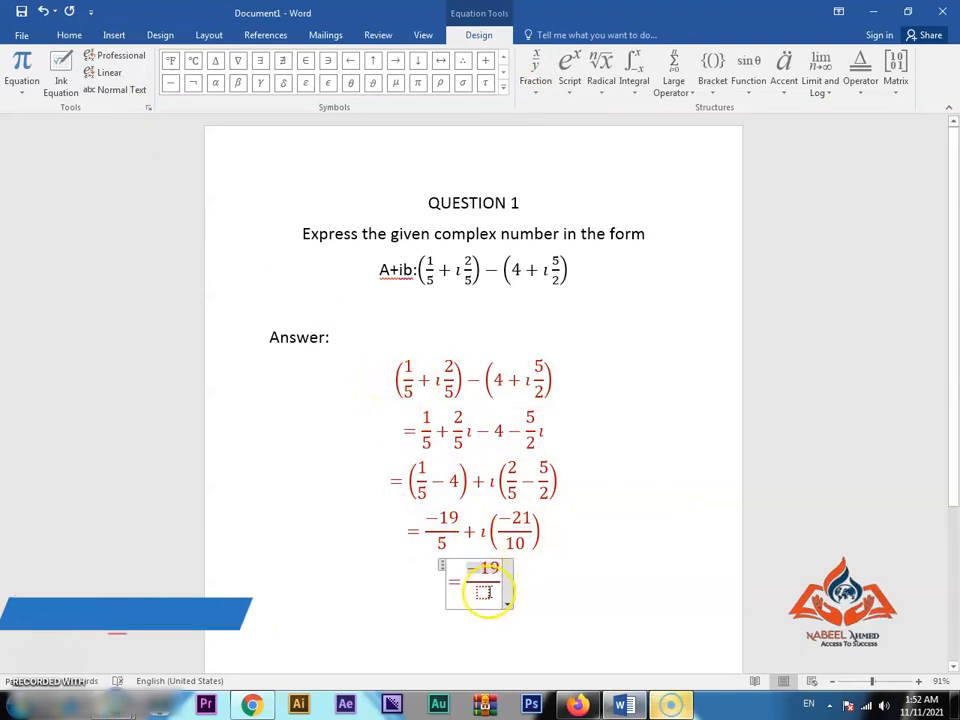
type("5")
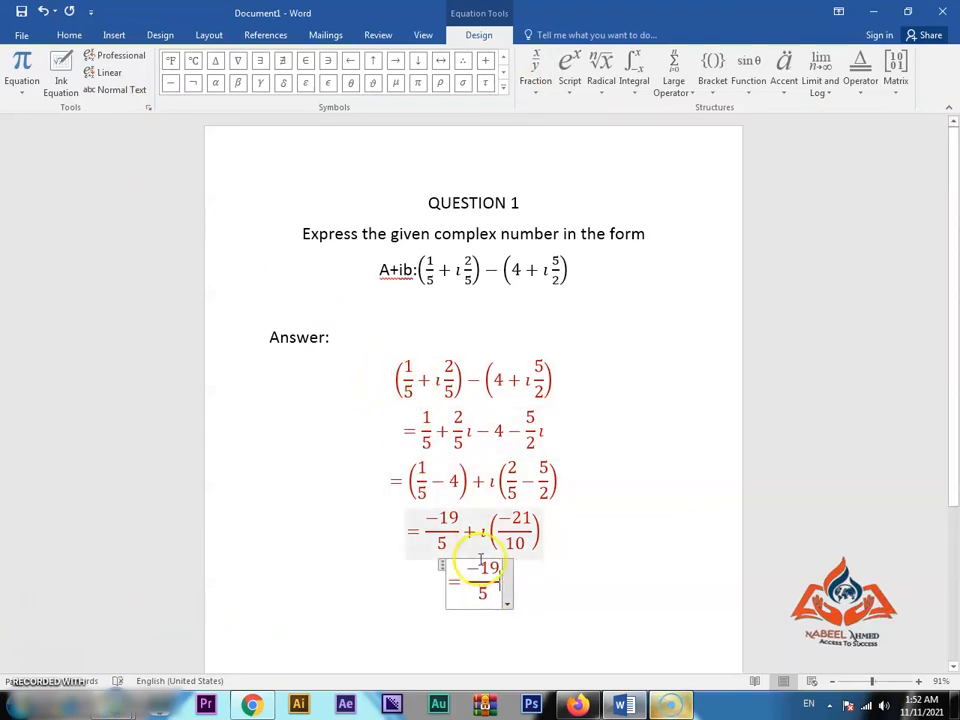
Insert a minus sign after the −19/5 fraction in the fifth answer line, followed by a stacked fraction 21 over 10
double_click(173, 84)
key("BackSpace")
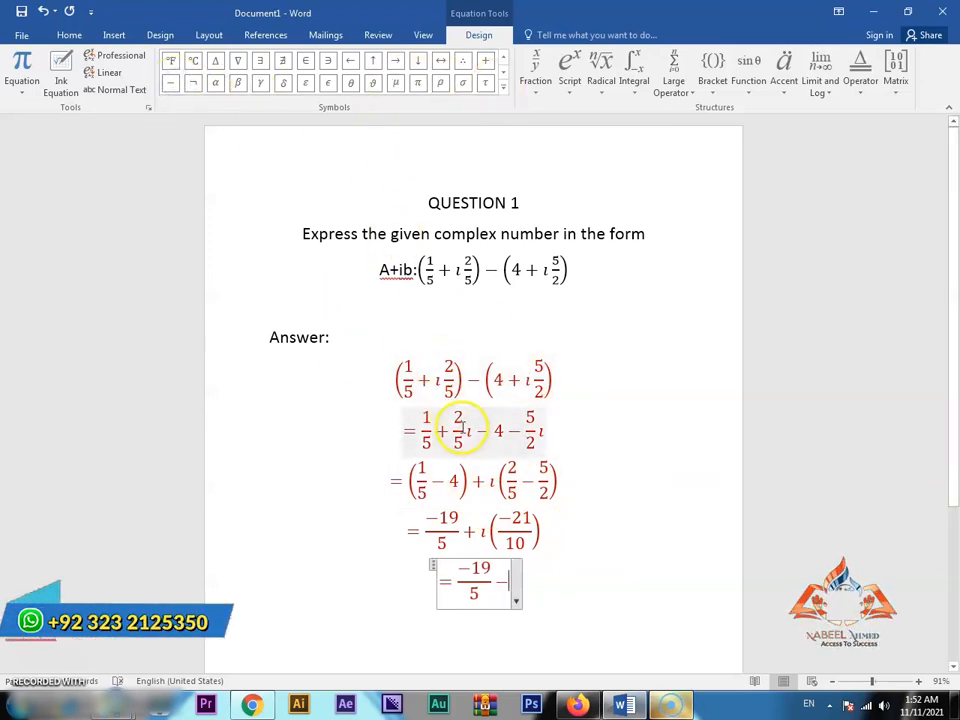
left_click(536, 72)
left_click(549, 153)
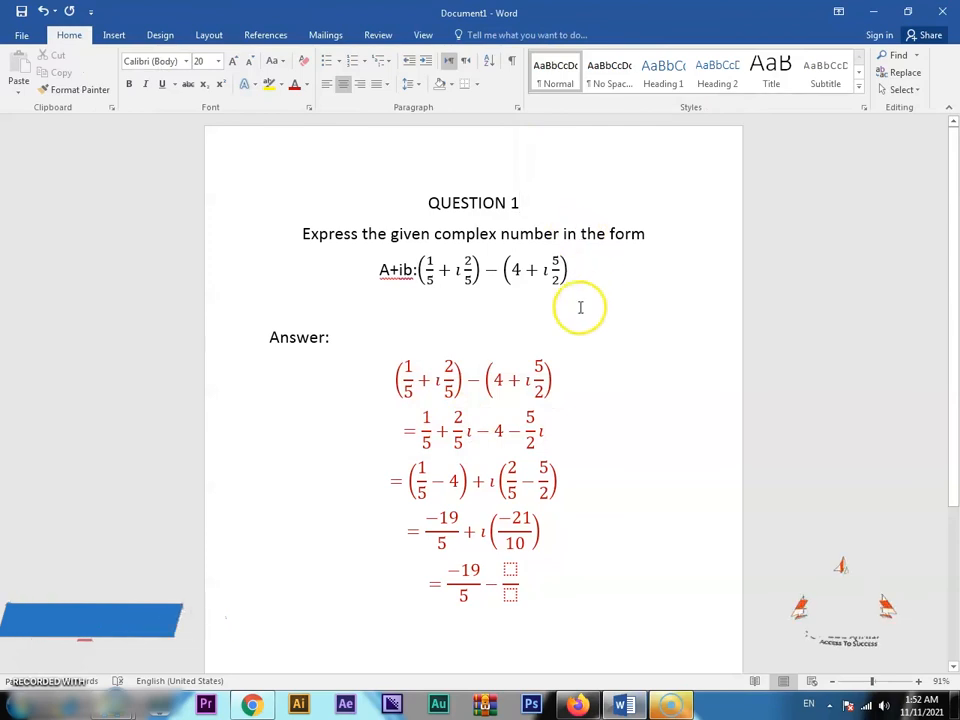
left_click(510, 568)
type("21")
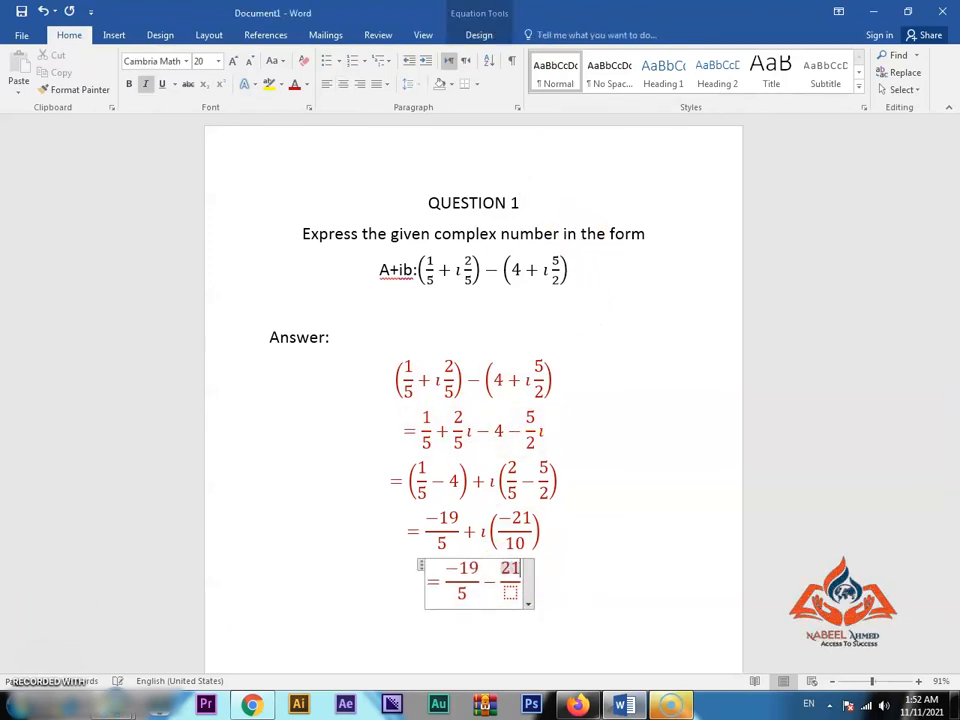
key("Down")
type("10")
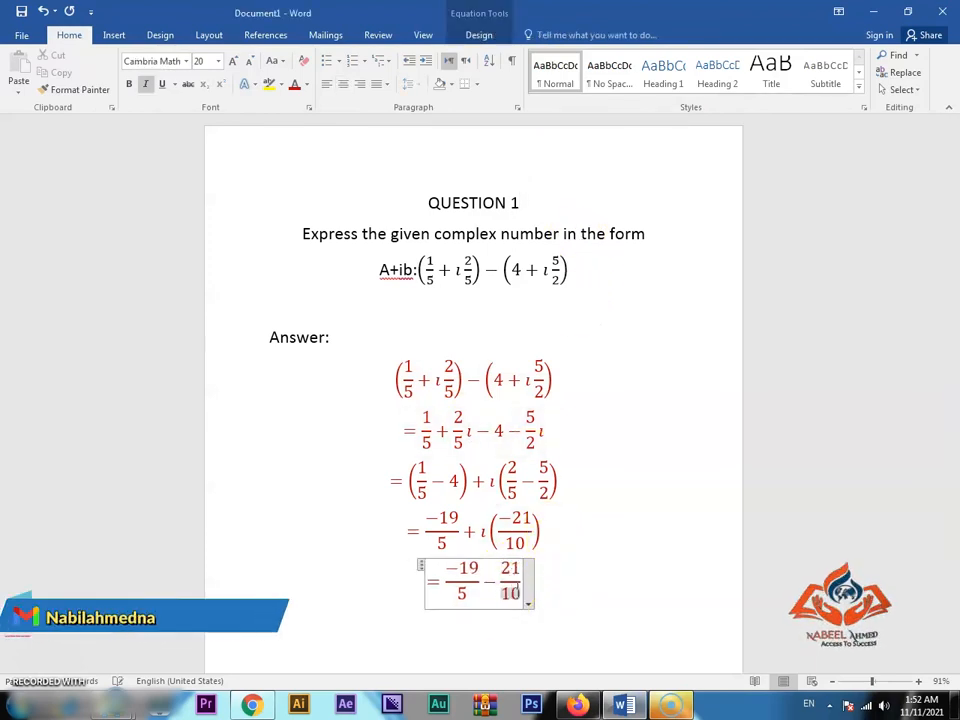
Insert the dotless ı from the Letter-Like Symbols after the 21/10 fraction in the fifth answer line and leave the equation
left_click(518, 578)
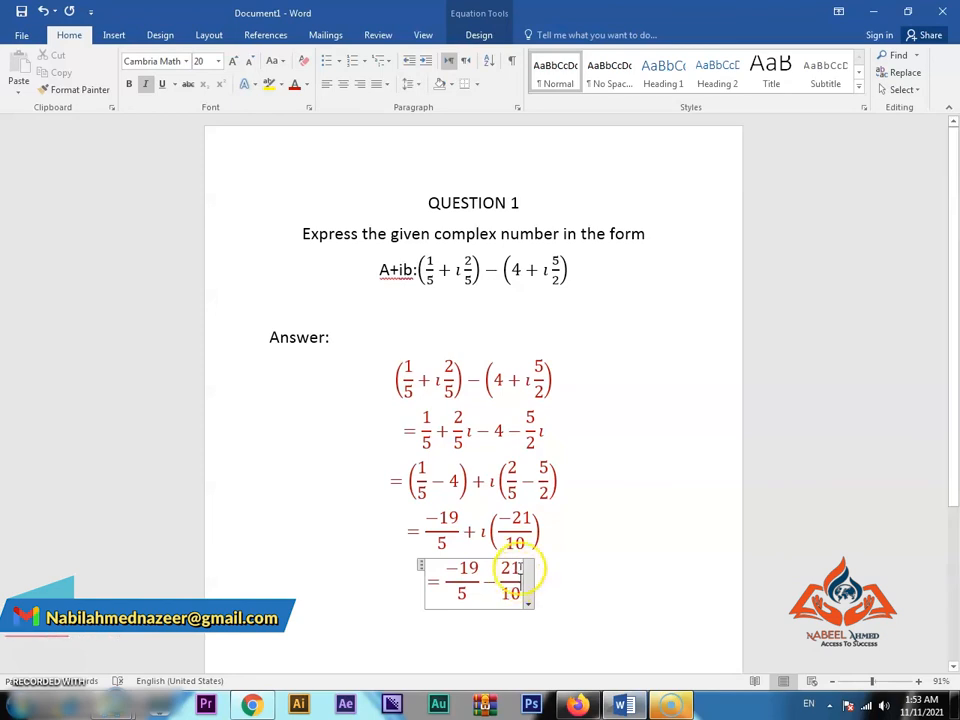
key("Right")
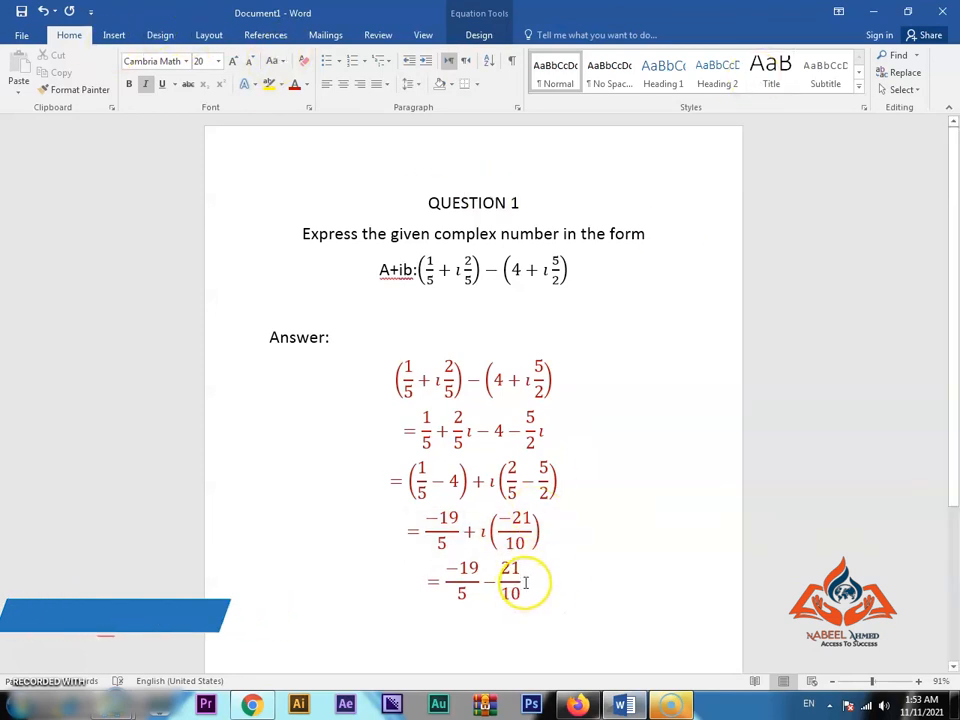
left_click(113, 42)
left_click(885, 58)
left_click(491, 84)
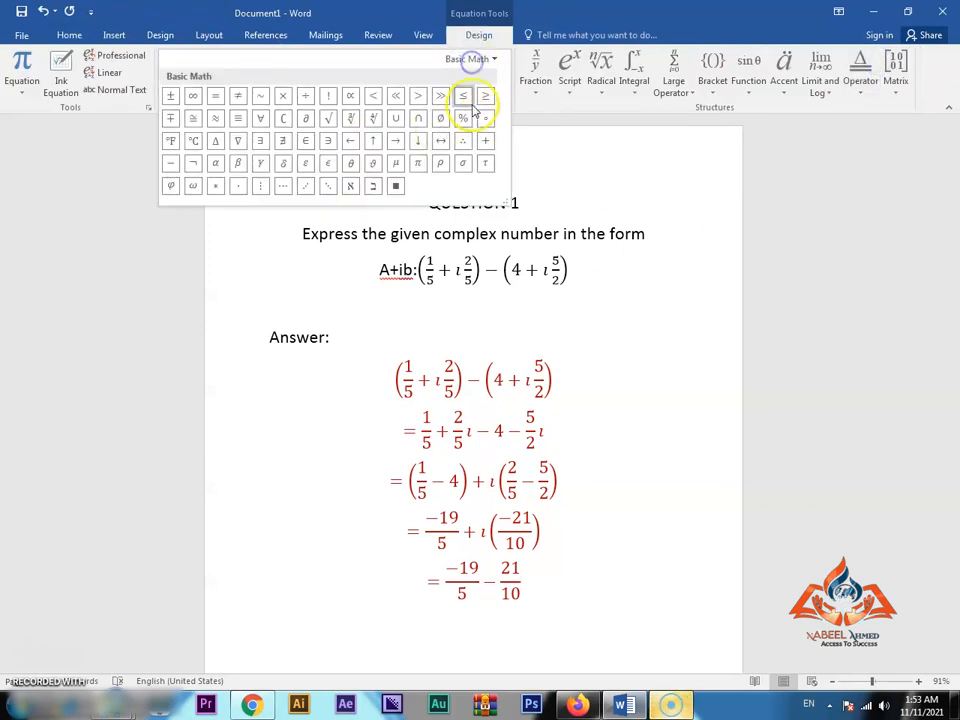
left_click(470, 58)
left_click(467, 120)
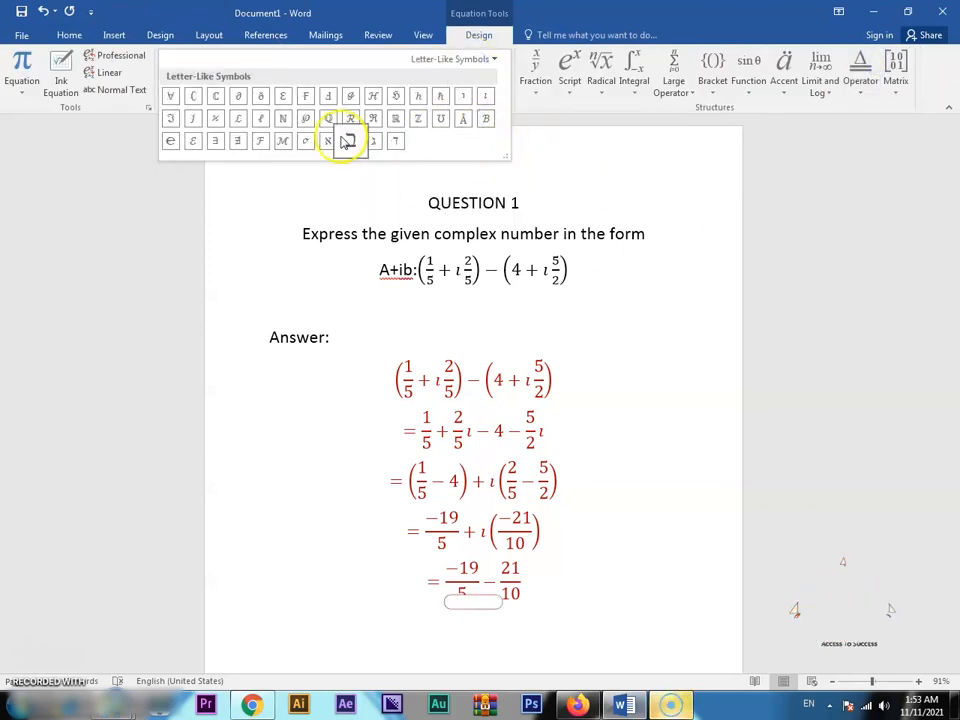
left_click(488, 101)
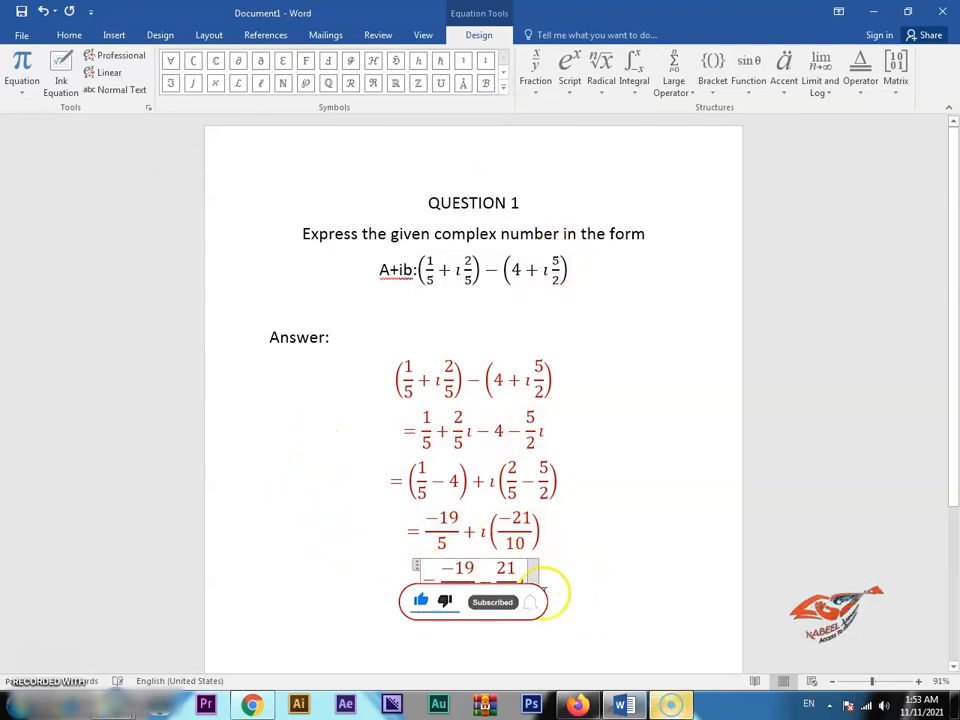
left_click(590, 582)
Centre the "Answer:" heading together with the five answer lines below it
scroll(600, 560, "down", 1)
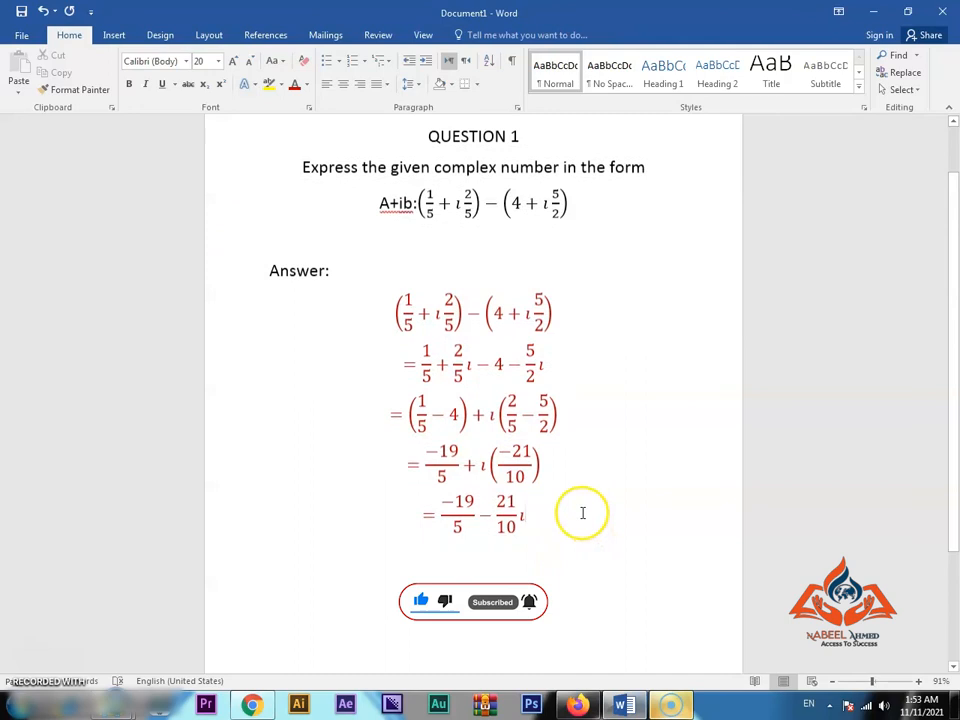
left_click_drag(377, 305, 558, 524)
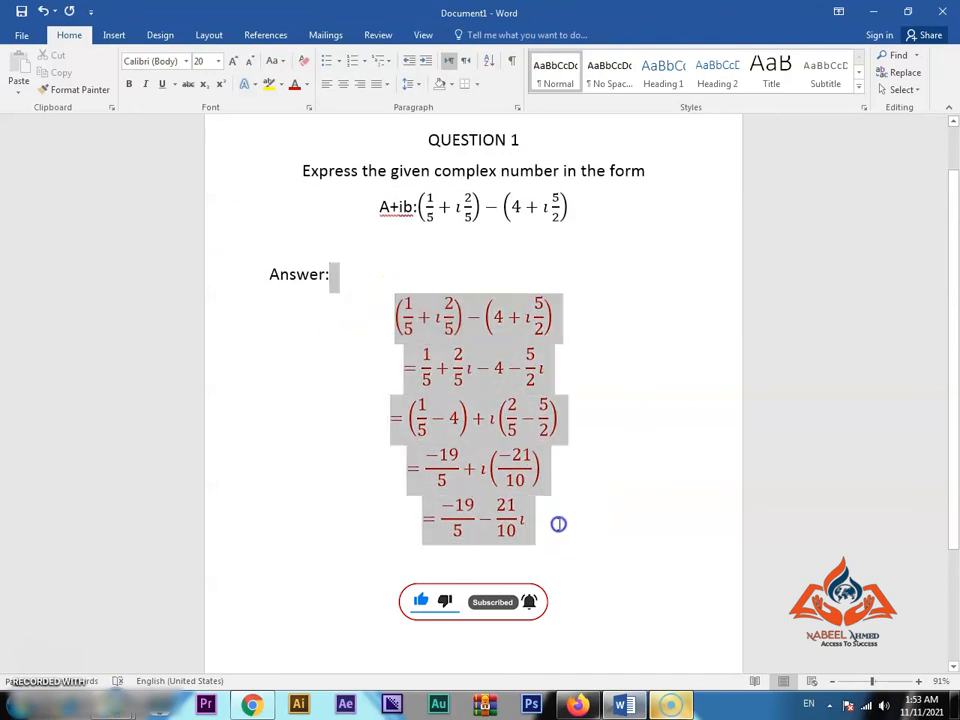
left_click(343, 86)
left_click(627, 447)
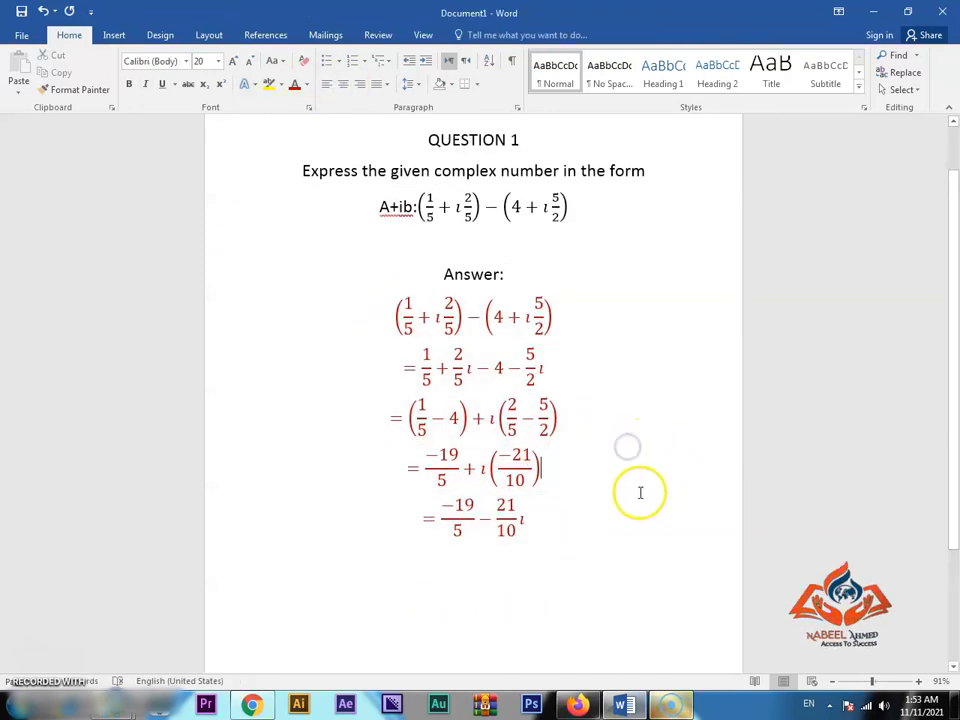